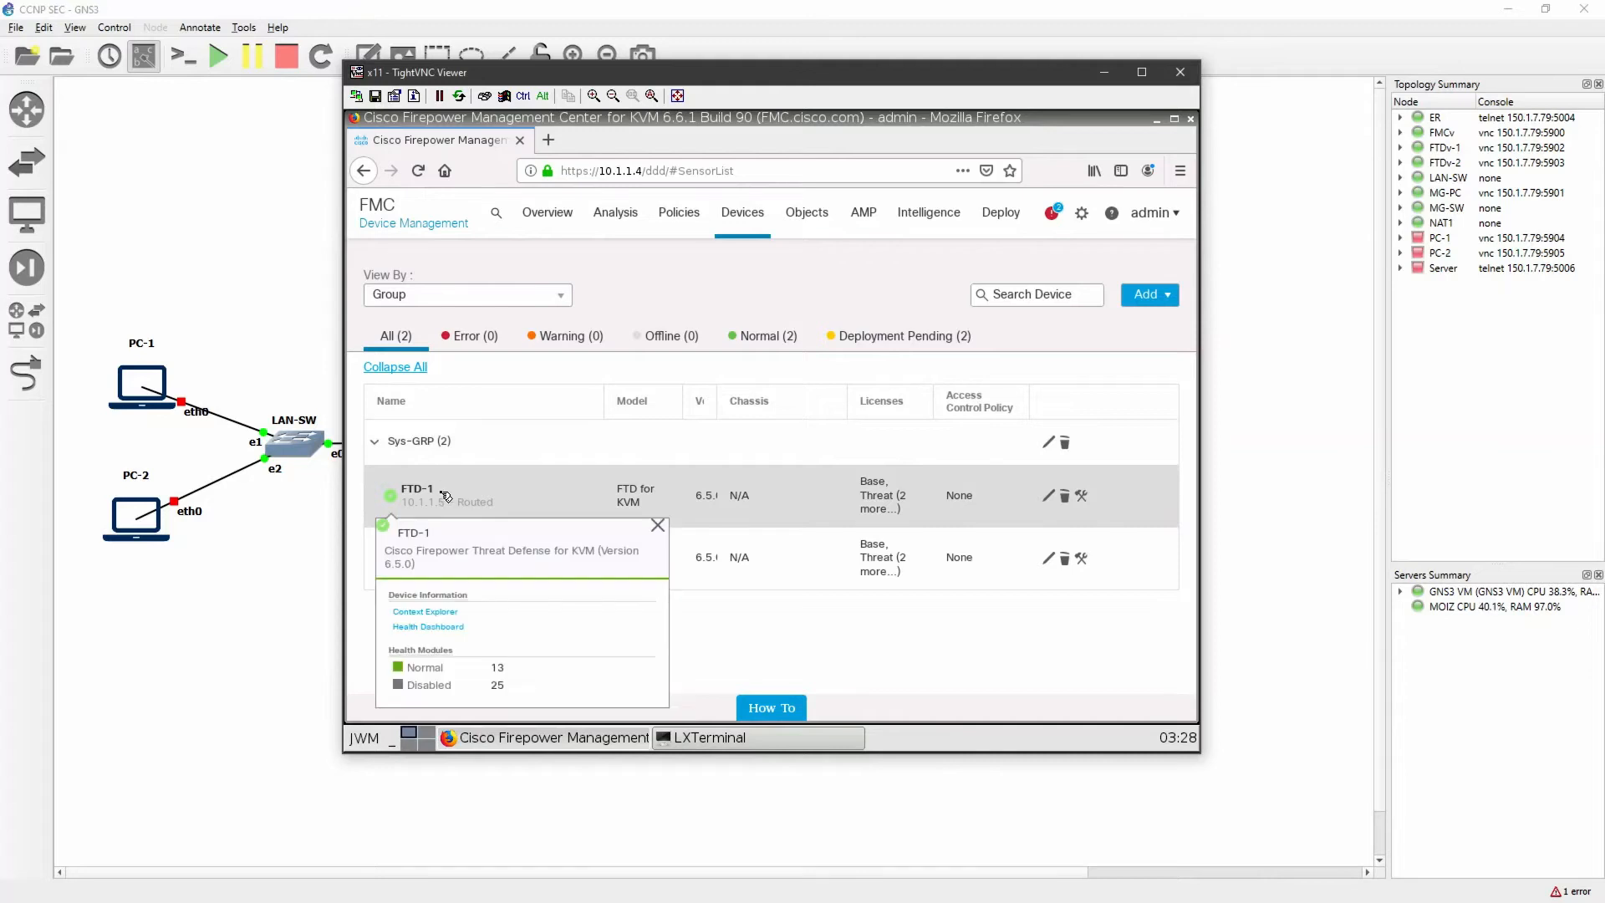
- Edit FTD-1's GigabitEthernet0/0 interface, naming it Outisde and assigning it to the Outside security zone
left_click(1051, 496)
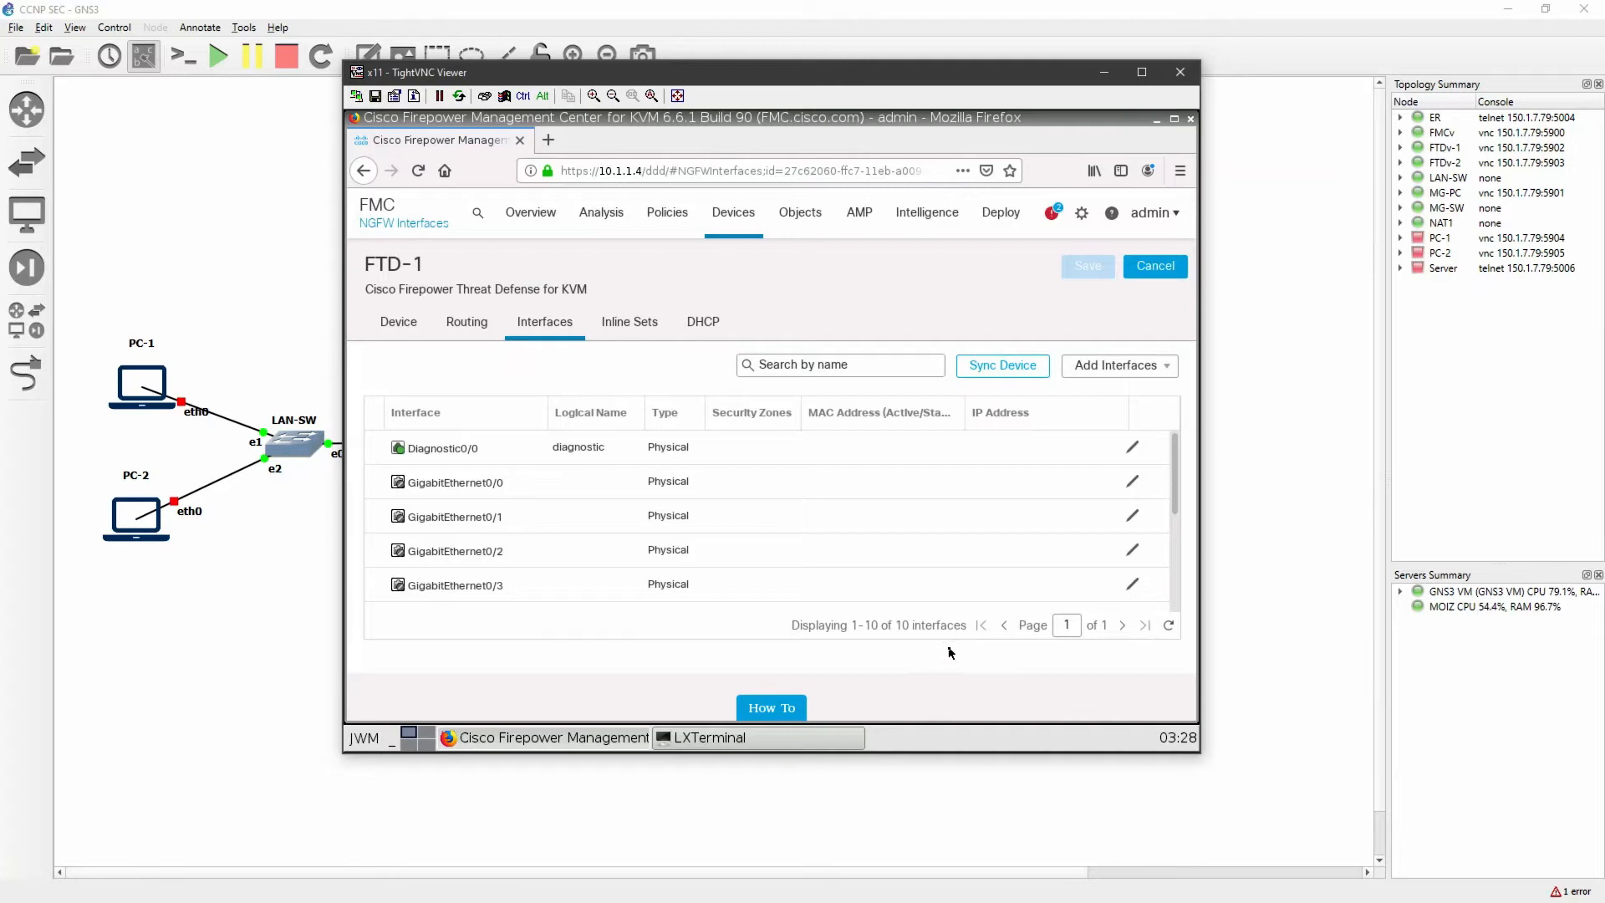
left_click(1134, 482)
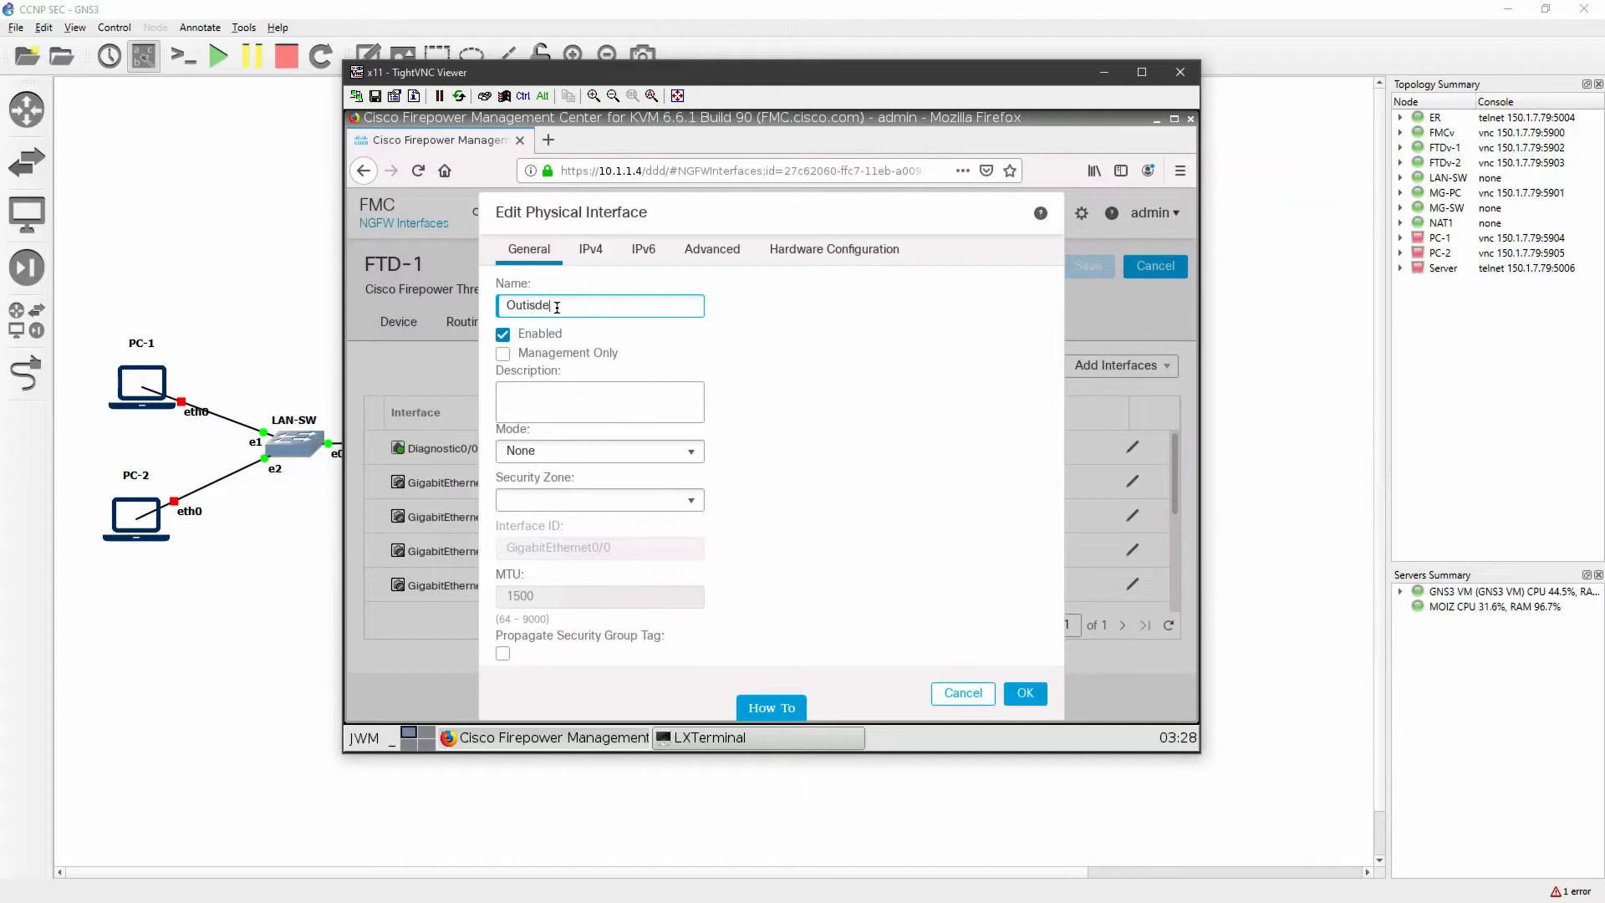
left_click(621, 504)
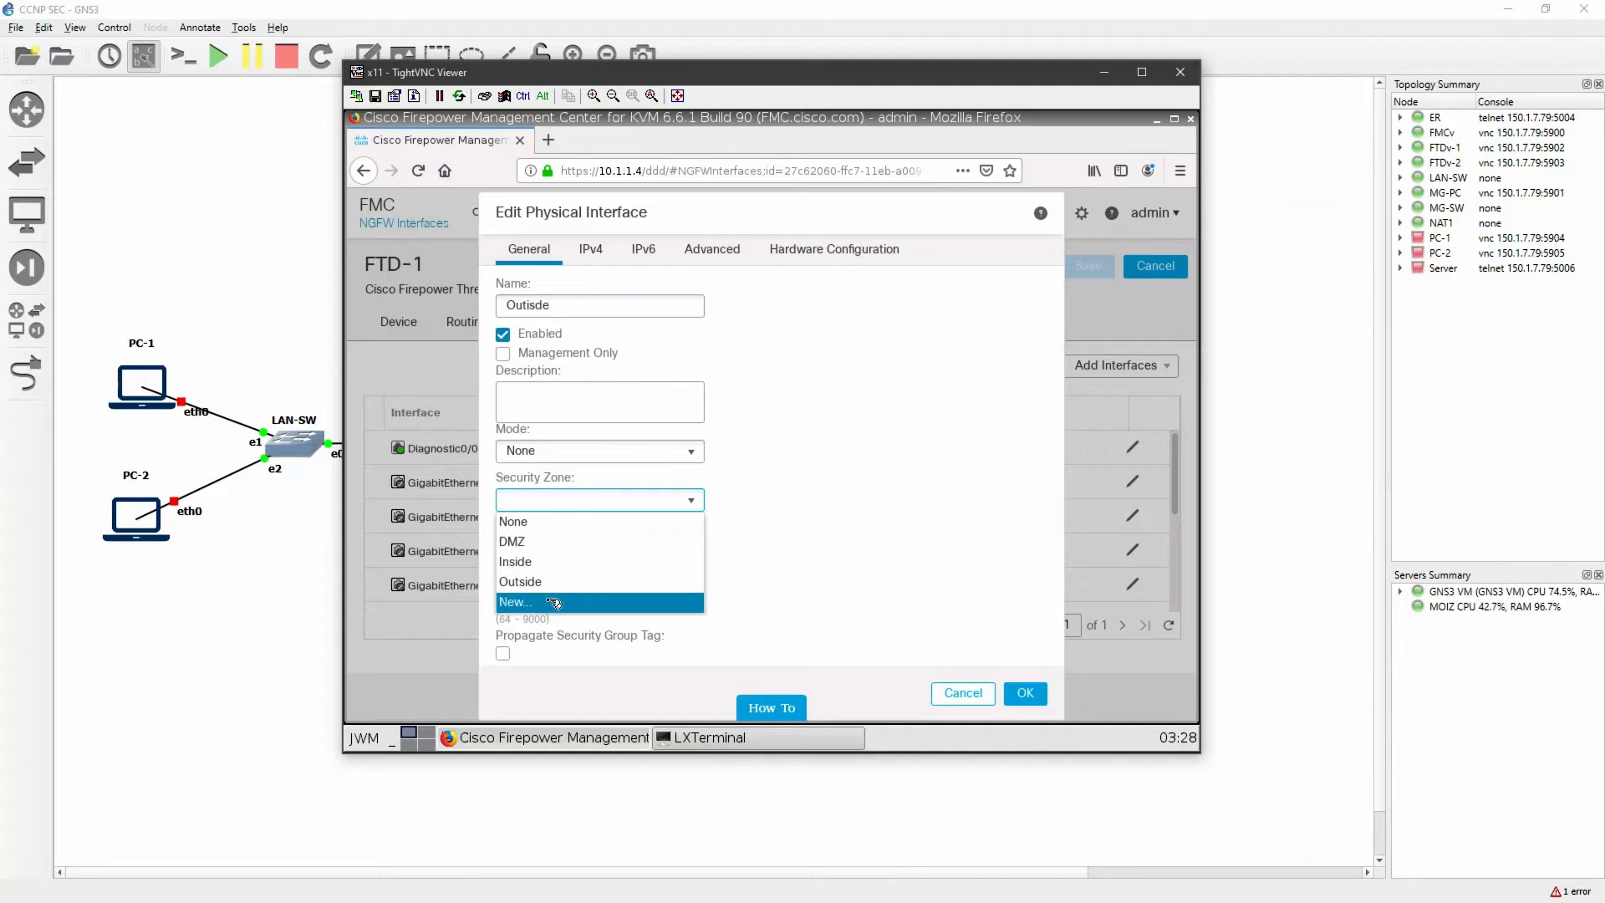
left_click(549, 583)
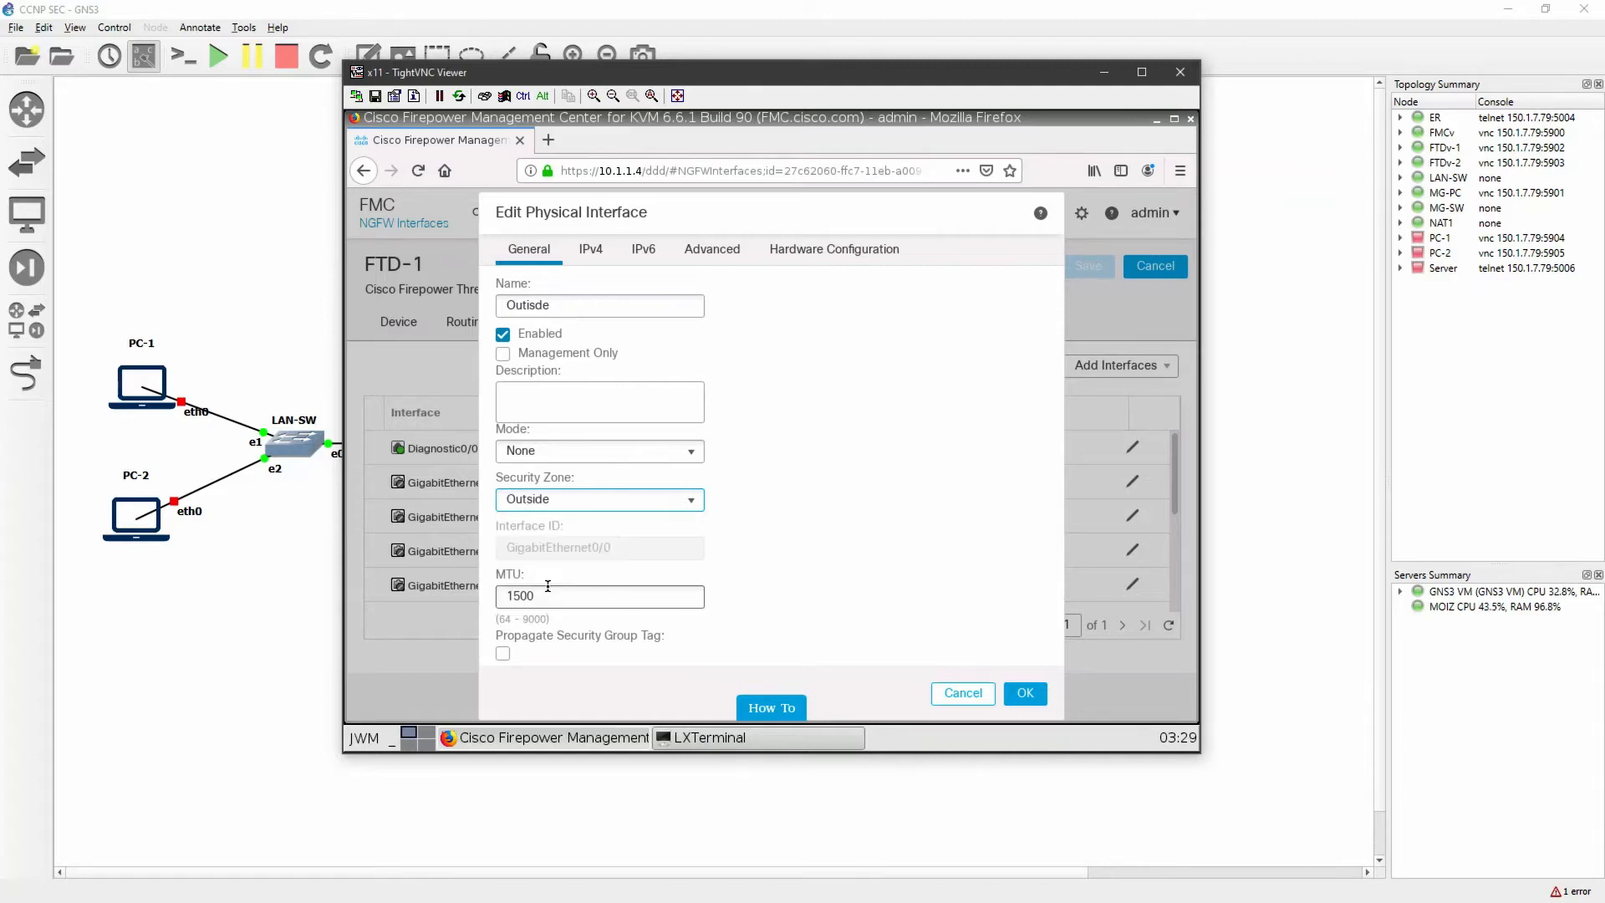
- Set GigabitEthernet0/0's IPv4 type to Use DHCP, keeping the default route from DHCP, and apply the interface settings
left_click(595, 251)
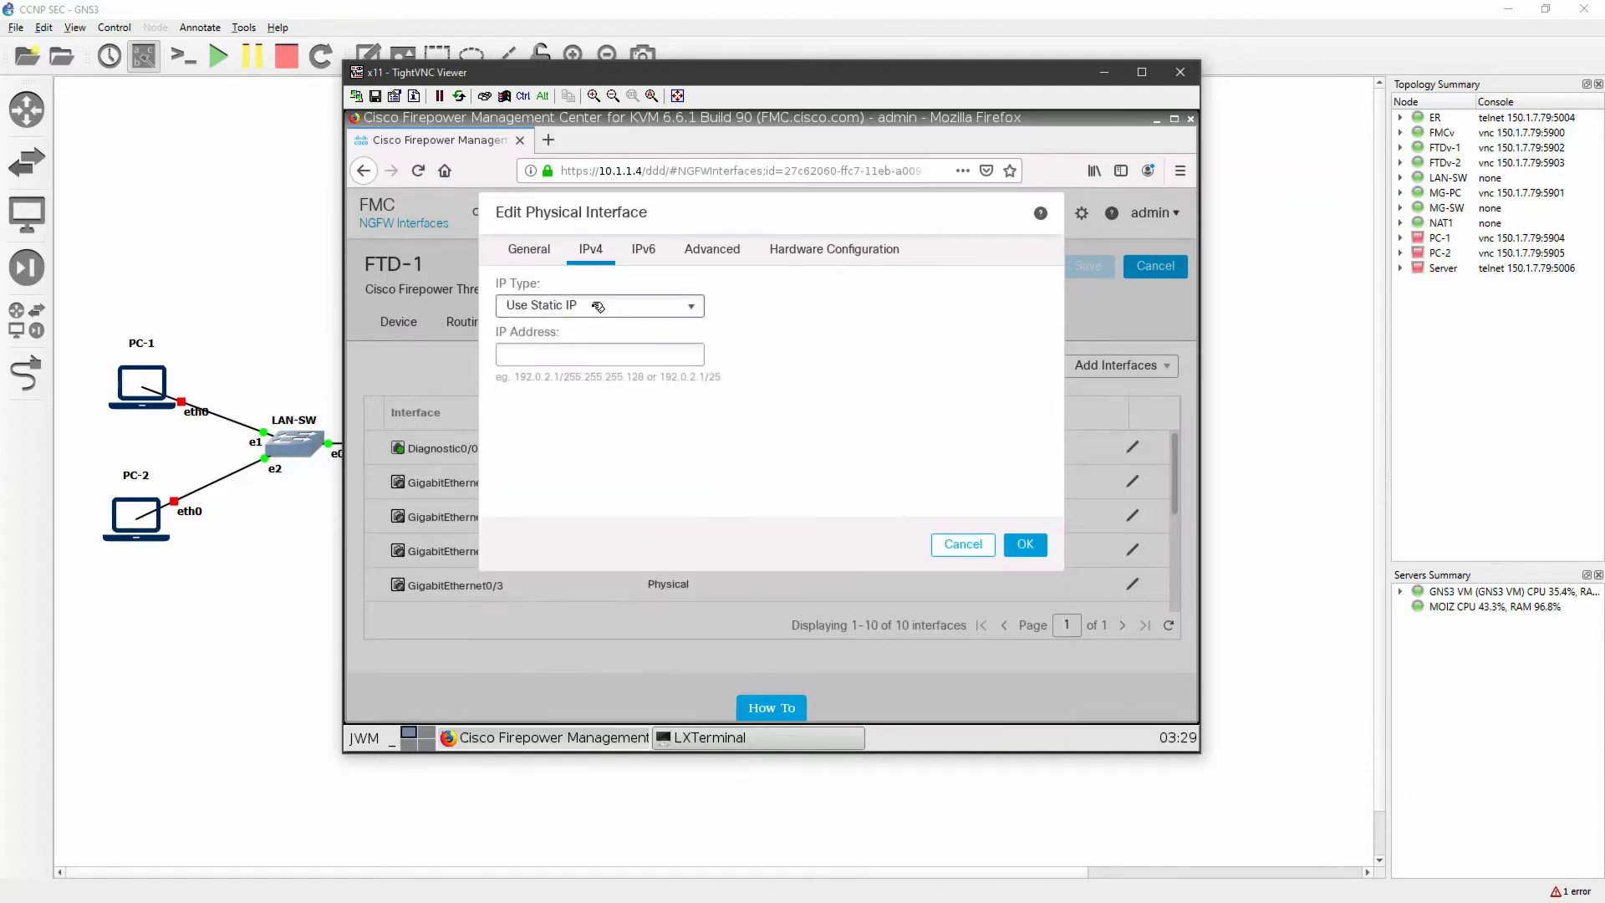
left_click(607, 315)
left_click(583, 339)
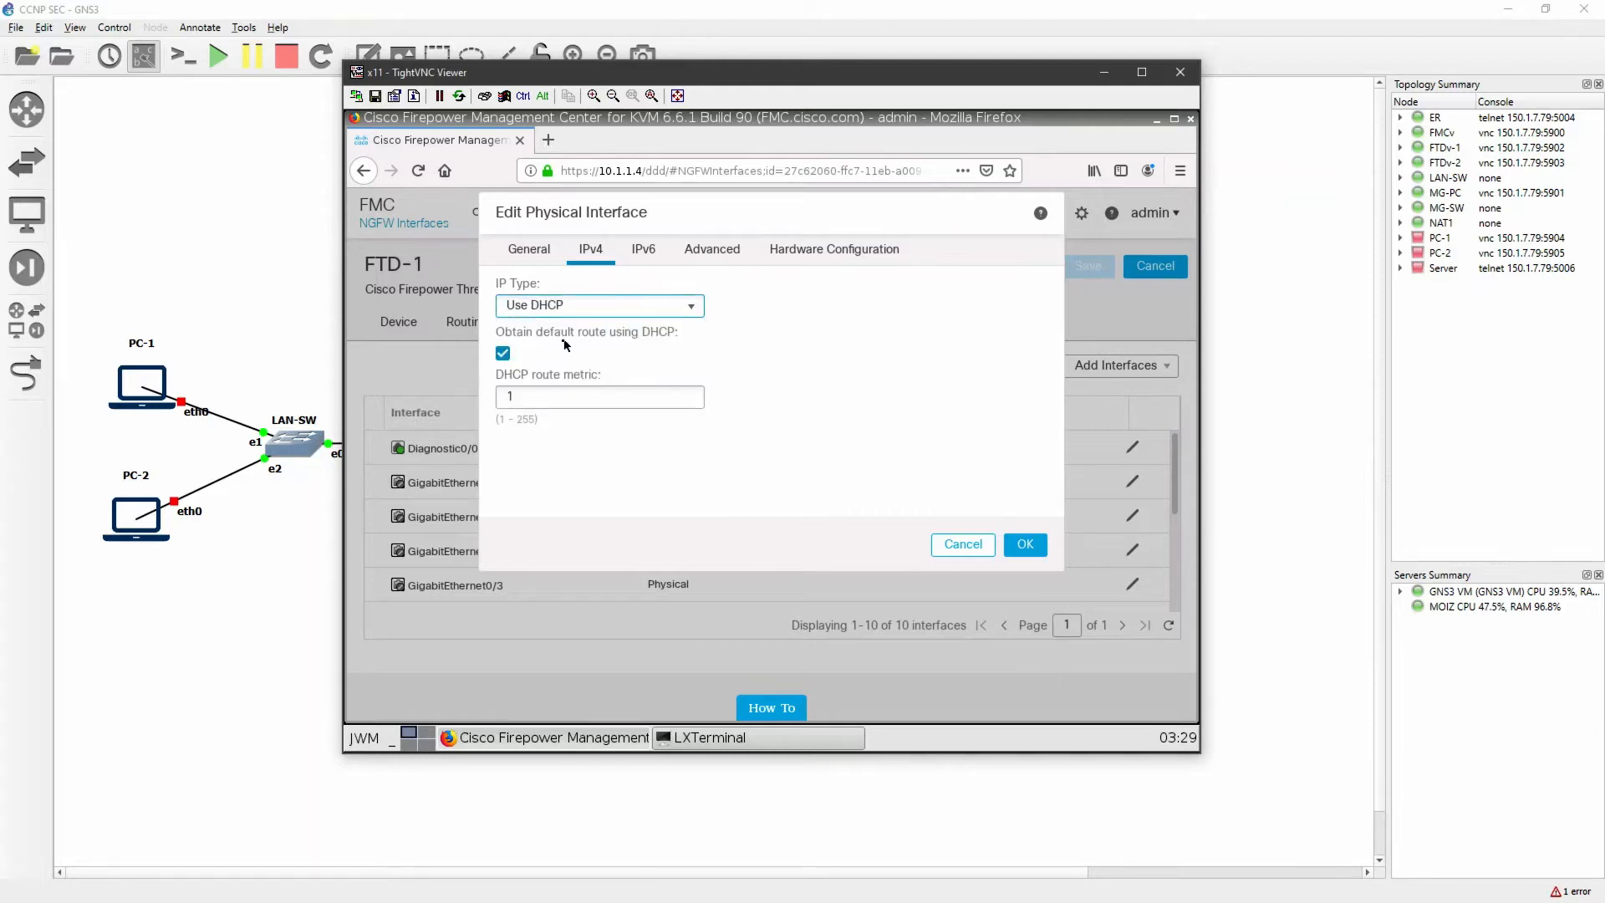
left_click(1025, 545)
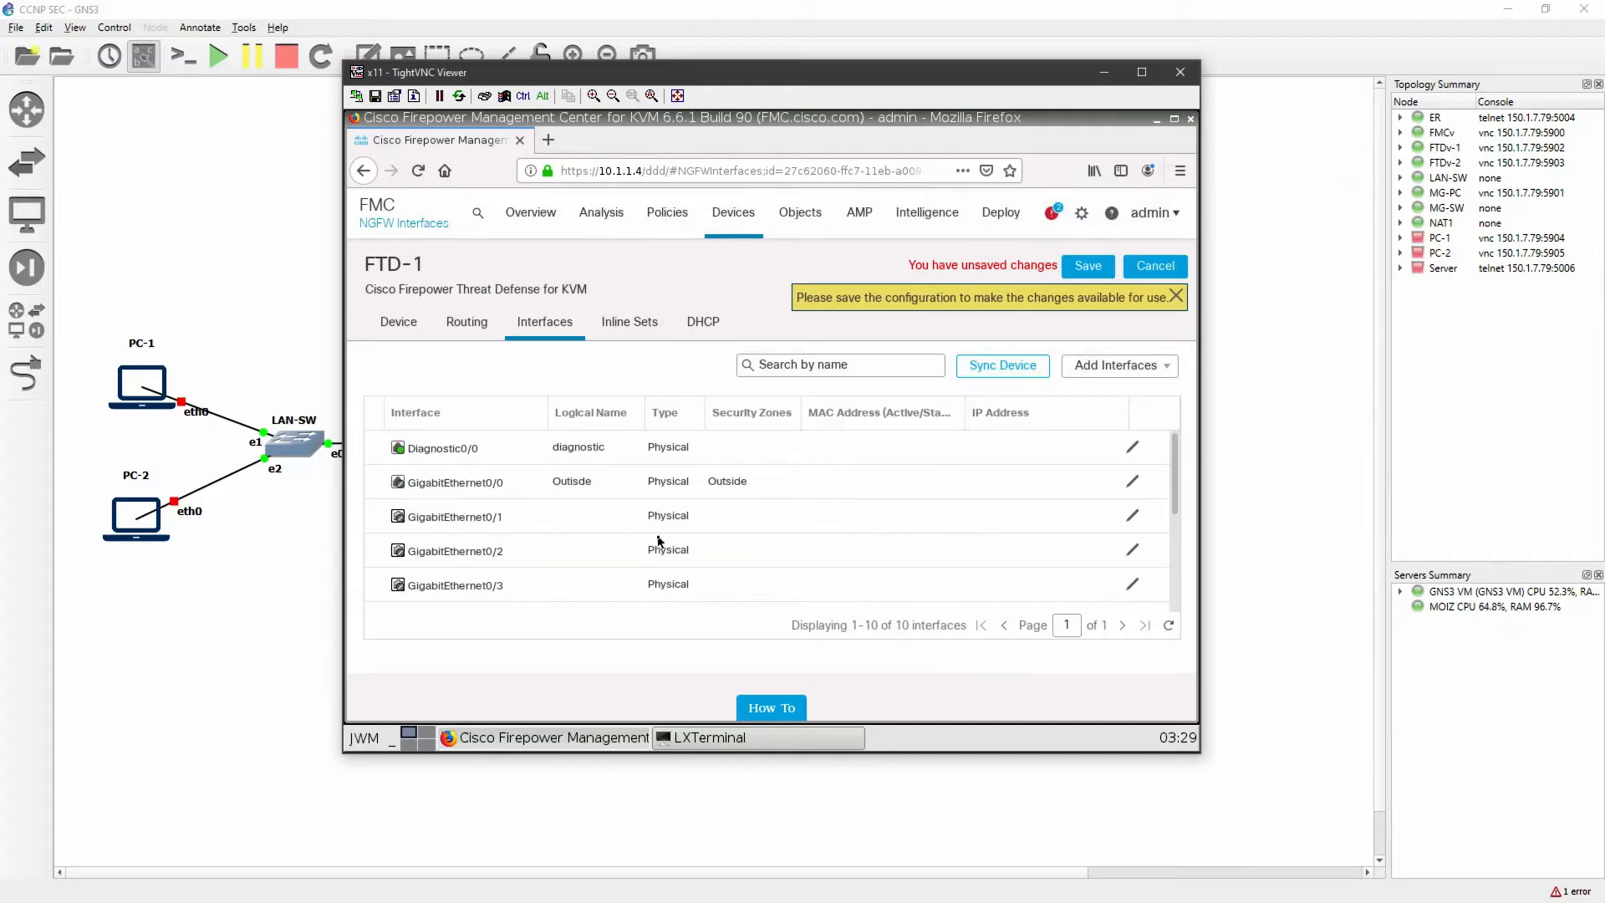
- Edit GigabitEthernet0/1, naming it Inside and assigning it to the Inside security zone
left_click(1134, 516)
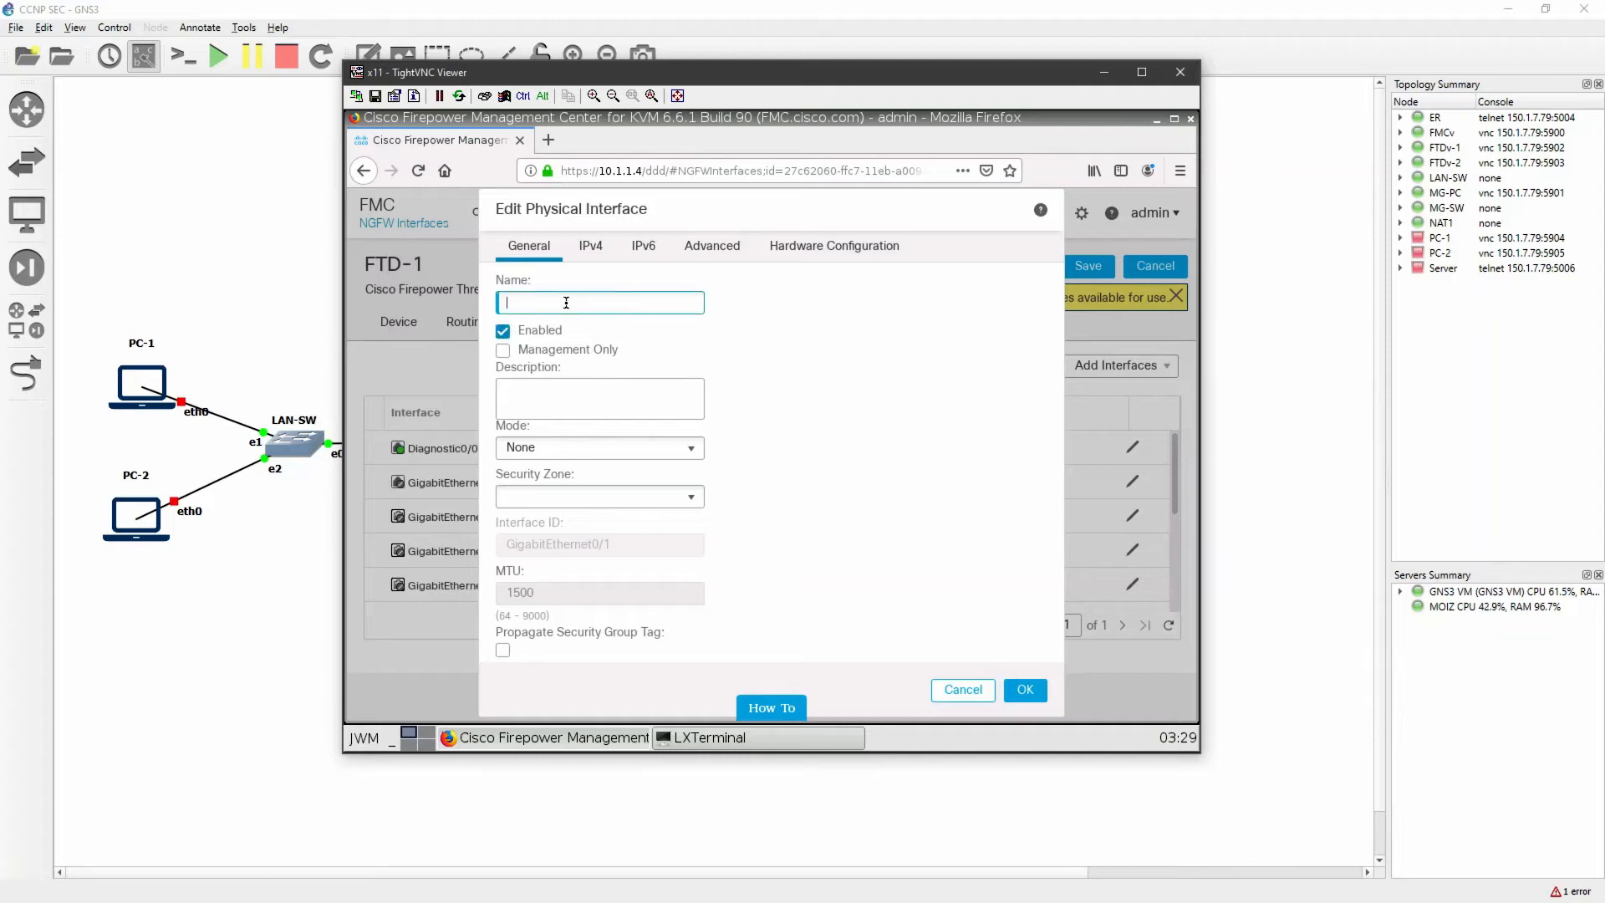
type("Inside")
left_click(648, 500)
left_click(536, 559)
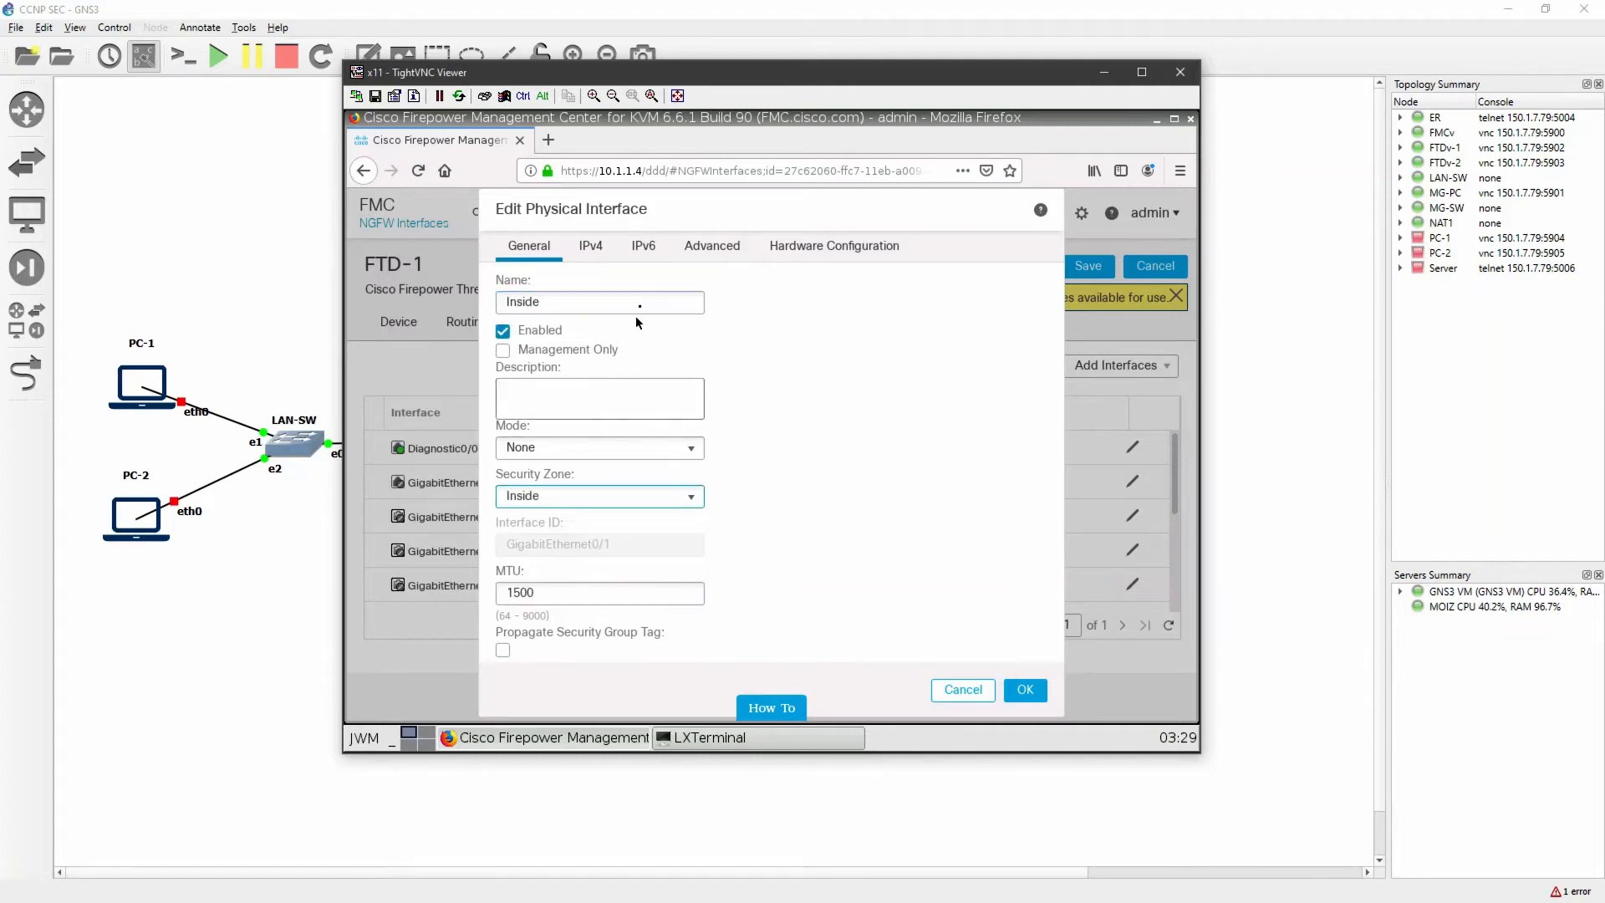
- Give GigabitEthernet0/1 the static IPv4 address 10.1.2.2/24 and save FTD-1's interface configuration
left_click(590, 245)
left_click(621, 351)
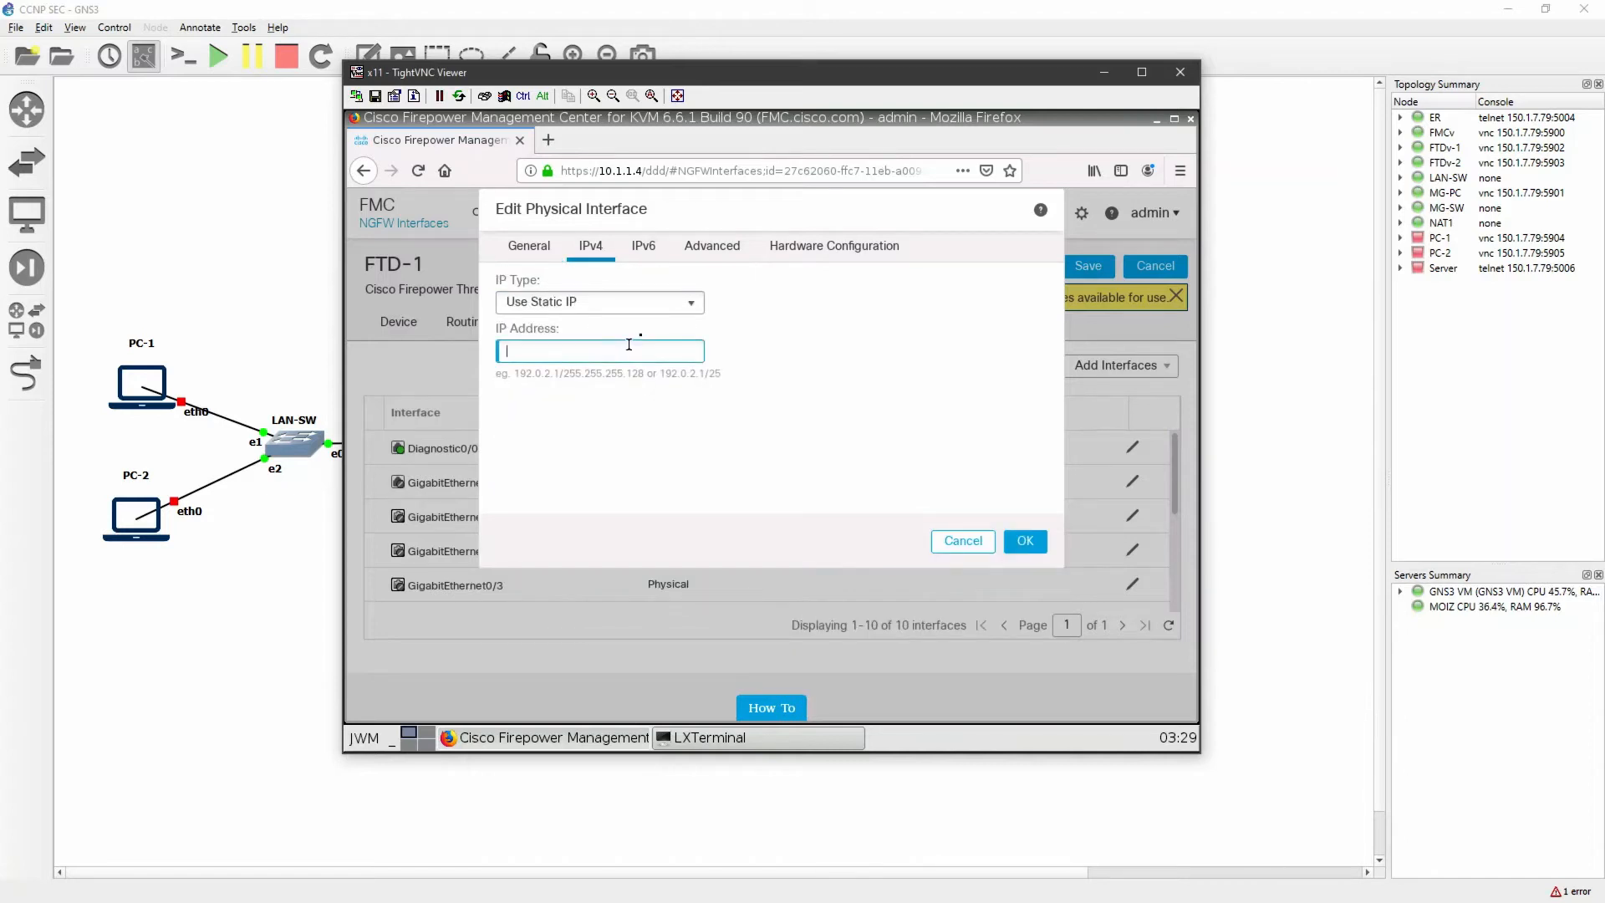
left_click_drag(669, 69, 952, 78)
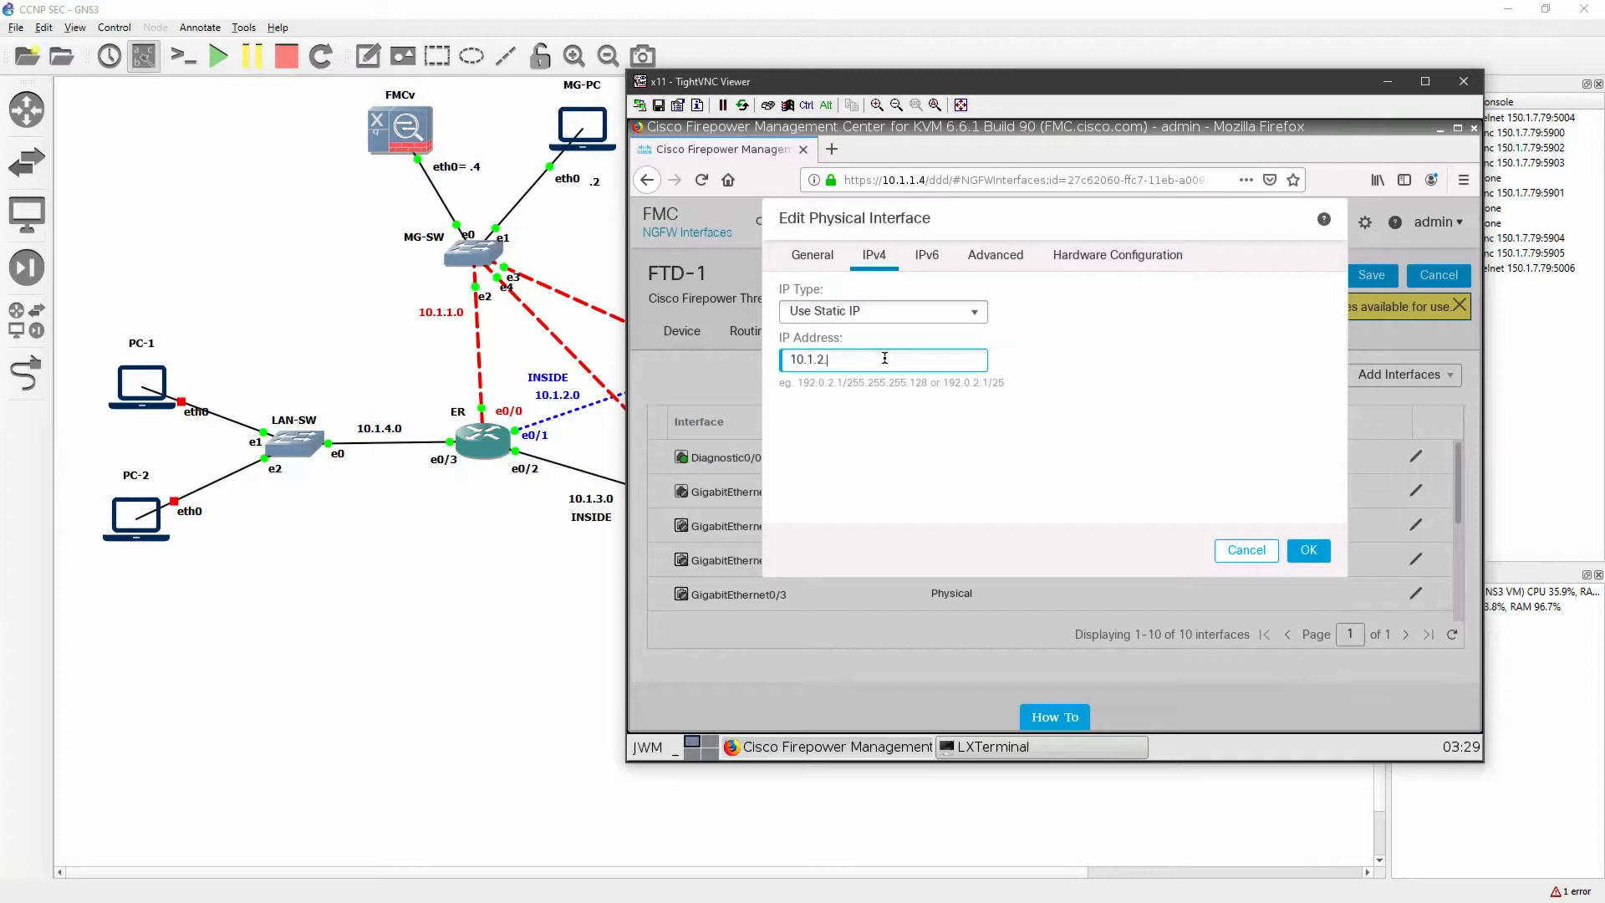
left_click(1309, 550)
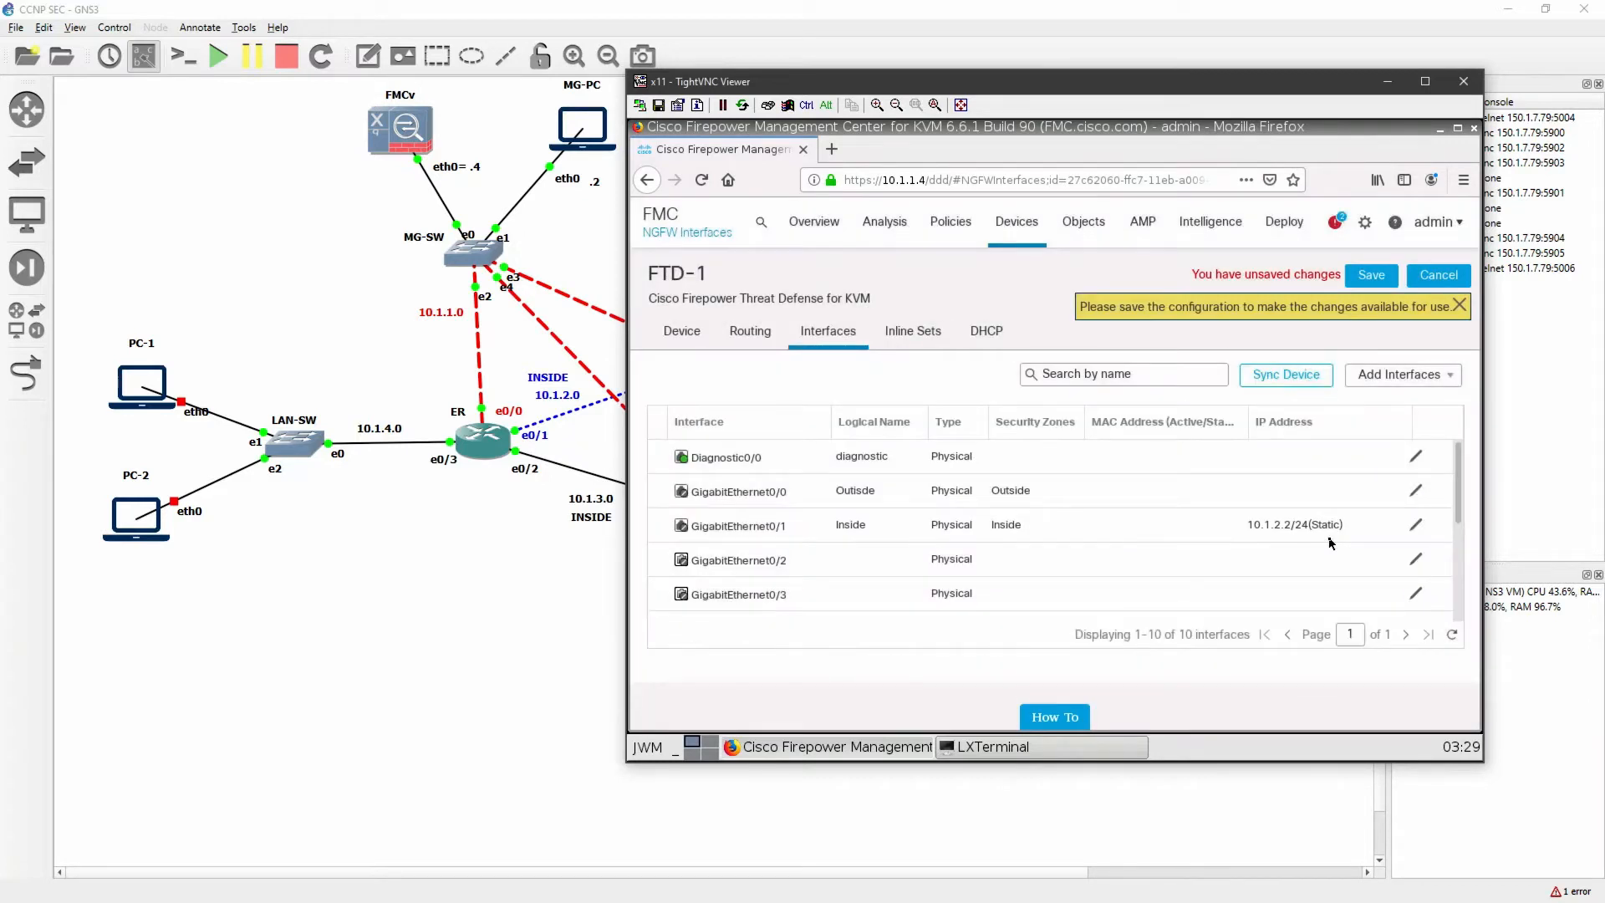
left_click(1374, 277)
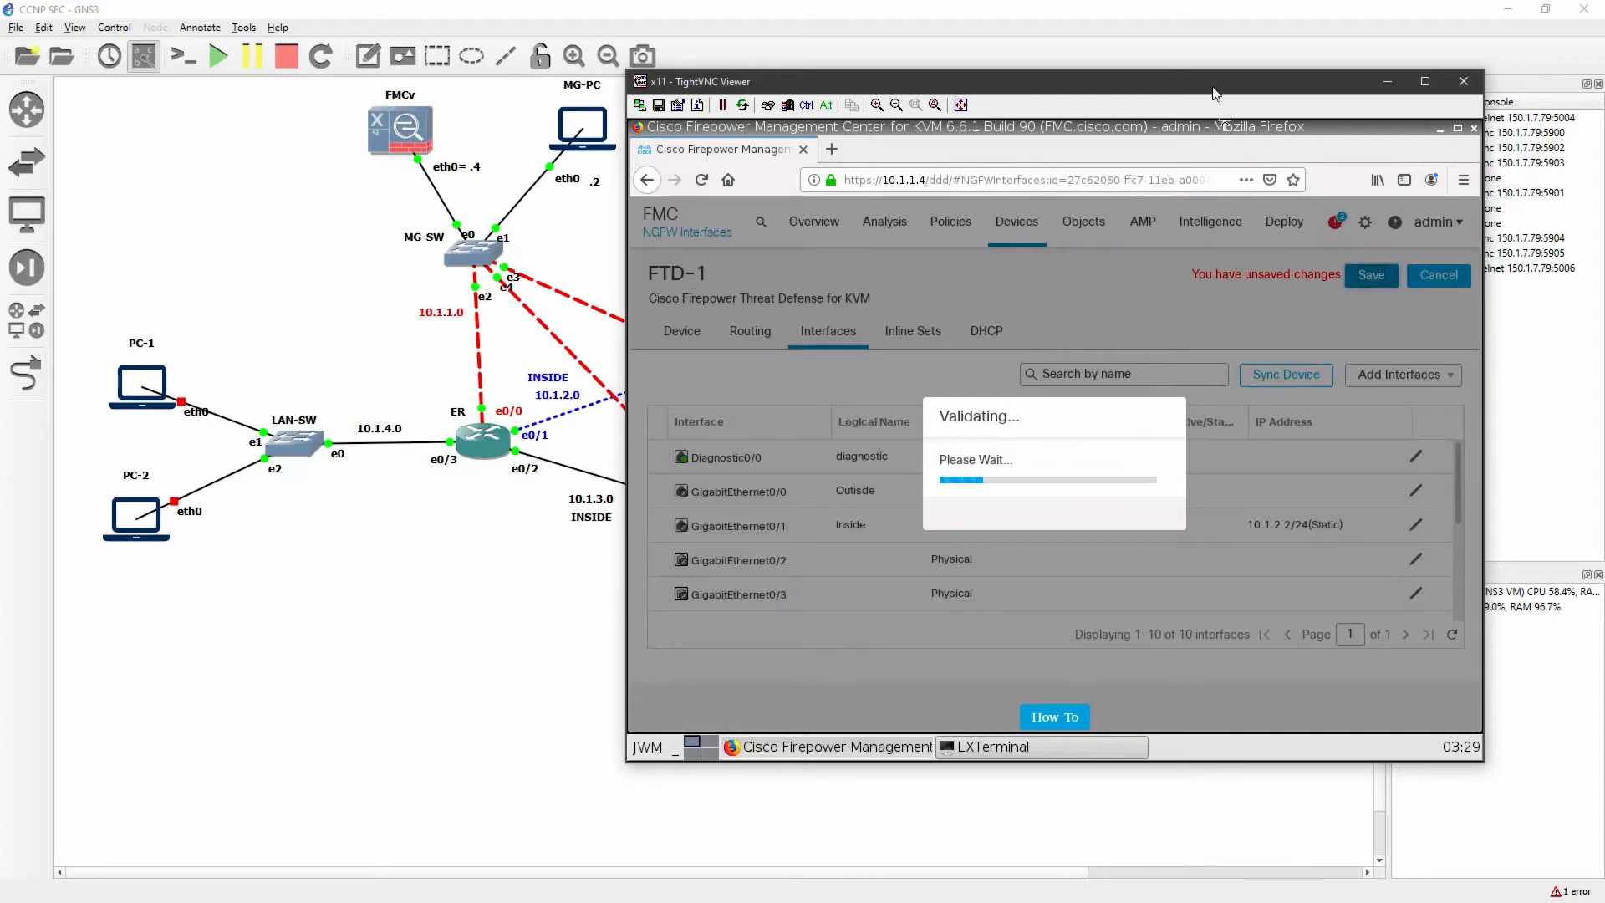
- Switch to the GNS3 topology and examine the networks and links around FTDv-1, NAT1, ER and the LAN
left_click(530, 655)
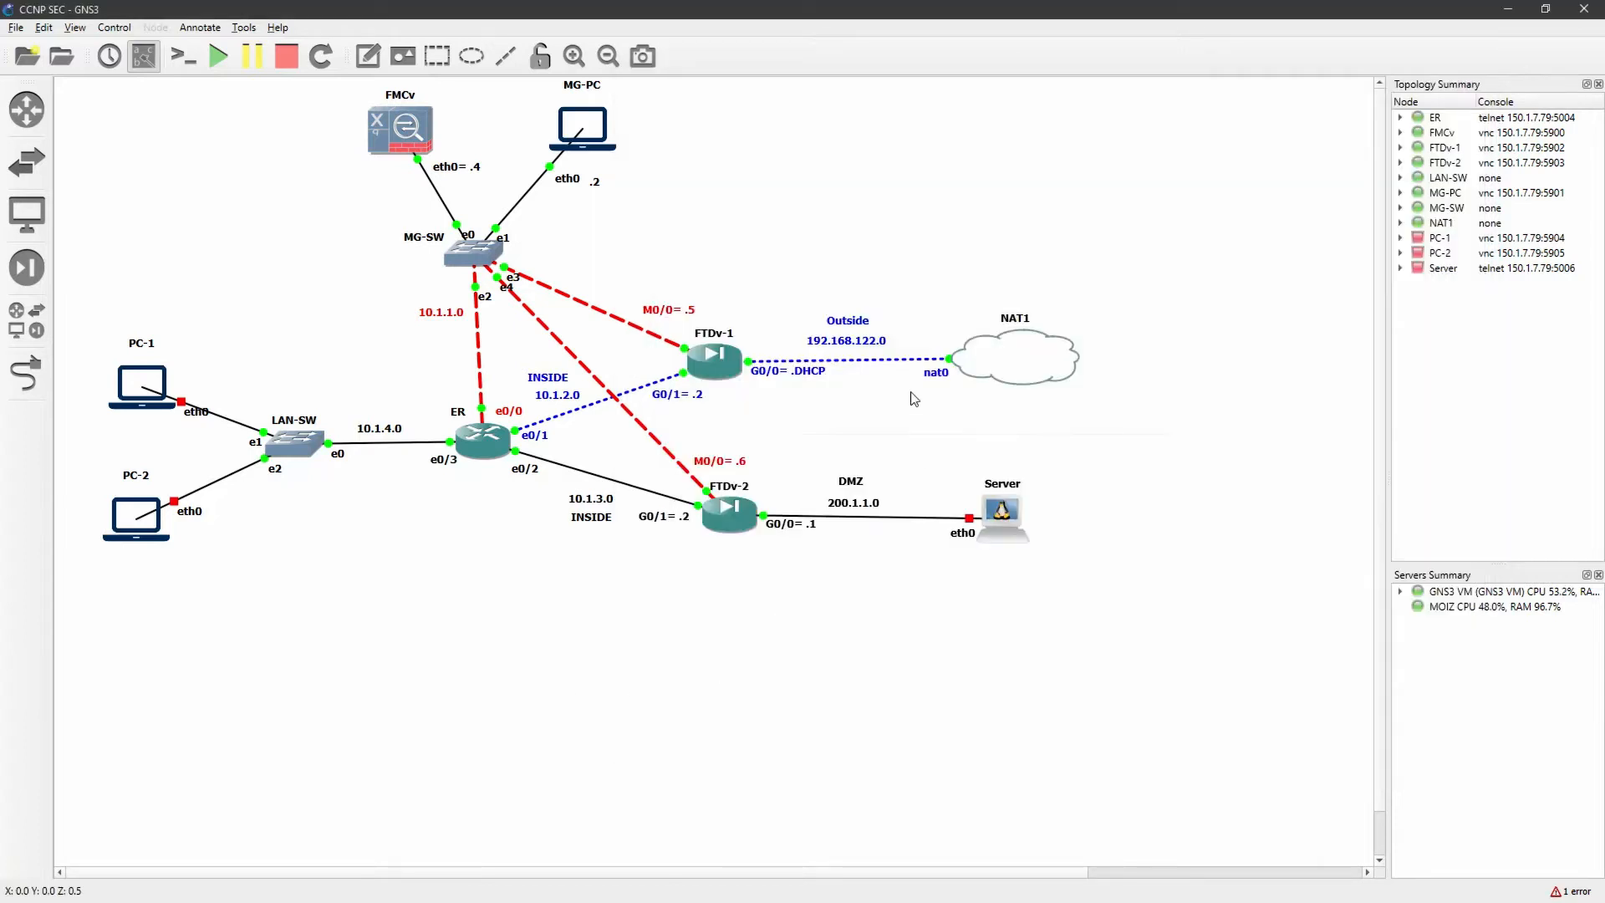
left_click_drag(1122, 417, 729, 283)
left_click_drag(372, 285, 474, 356)
left_click(467, 368)
left_click_drag(331, 393, 441, 477)
left_click(444, 533)
left_click_drag(548, 483, 600, 567)
left_click_drag(805, 456, 905, 599)
left_click_drag(512, 354, 613, 430)
left_click(520, 566)
key("alt+Tab")
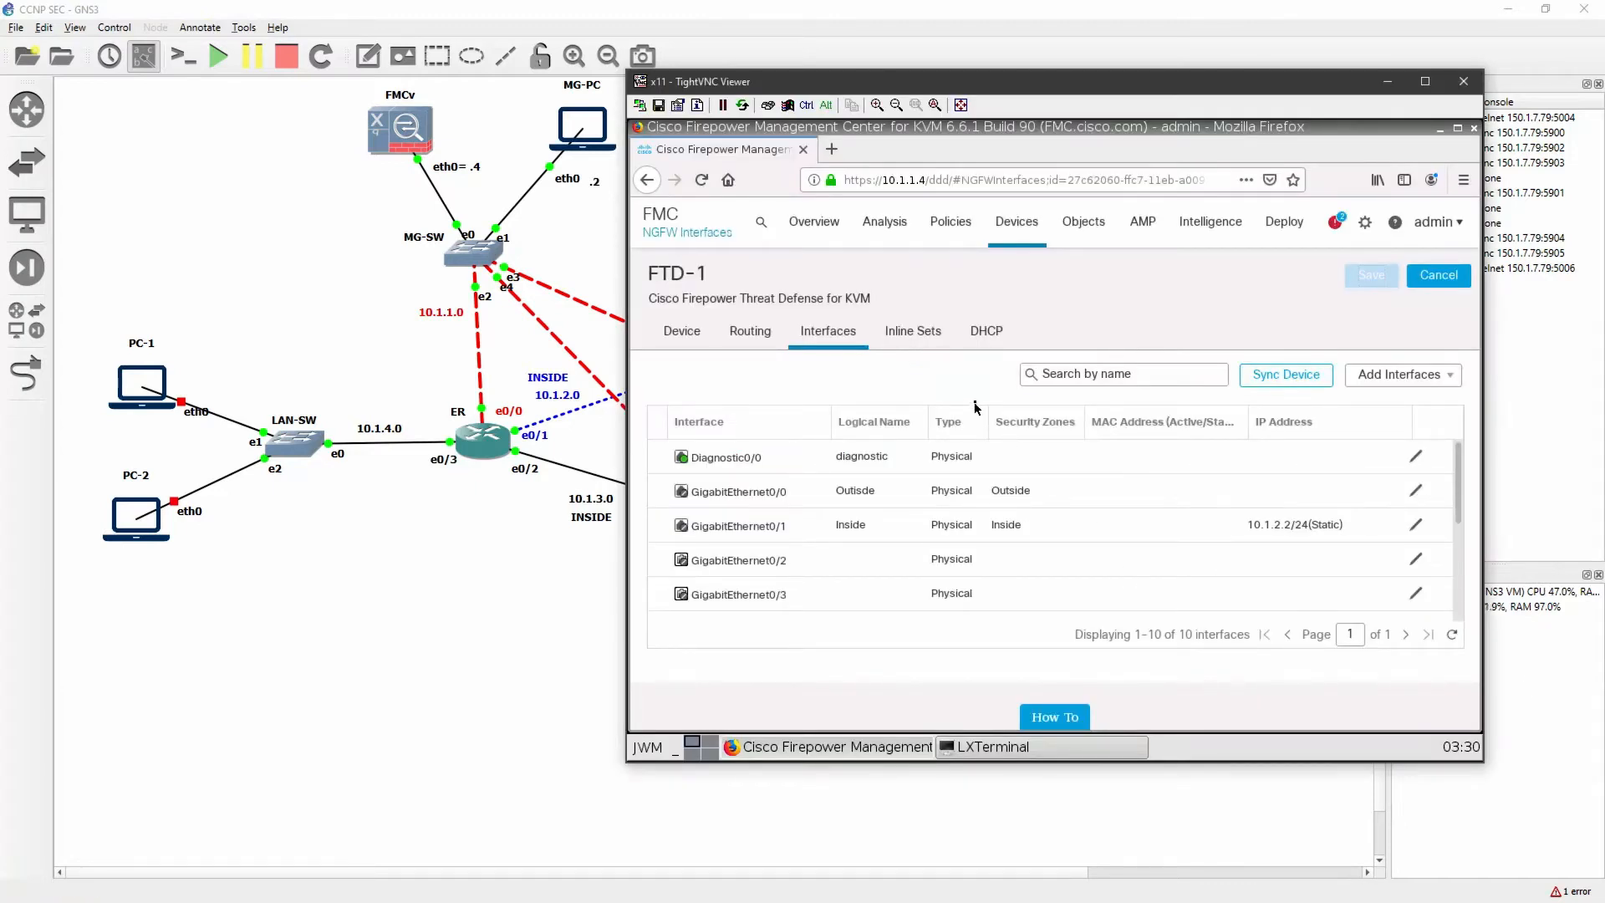
- Start a new IPv4 static route in FTD-1's routing configuration and choose Inside as its interface
left_click_drag(1172, 88, 1139, 62)
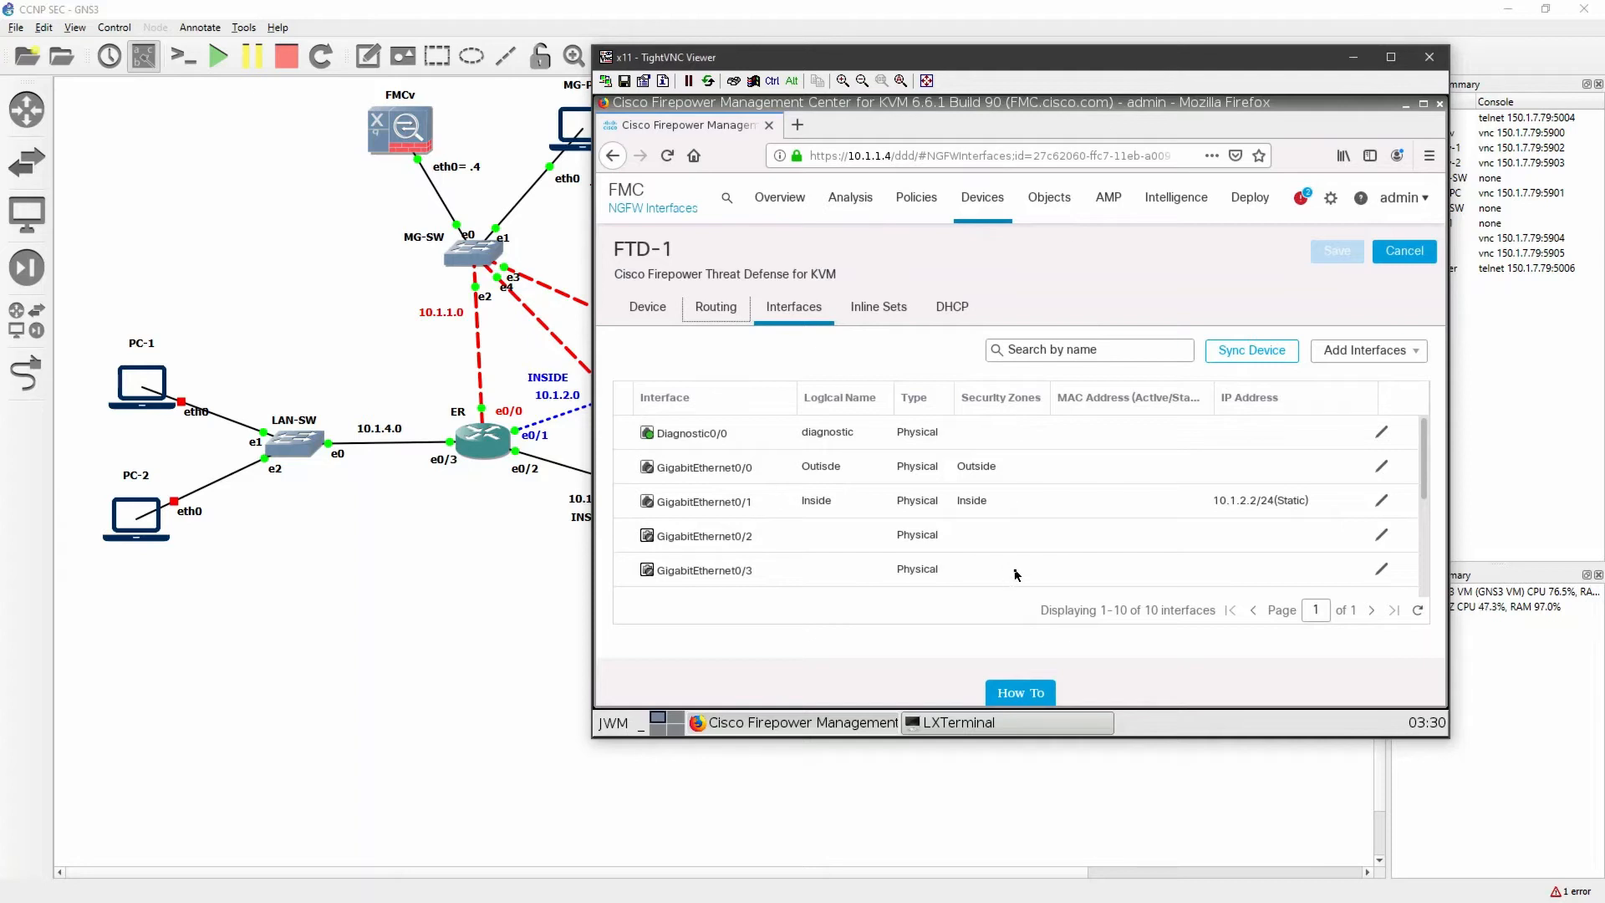
left_click(1429, 156)
left_click(1428, 155)
left_click(716, 307)
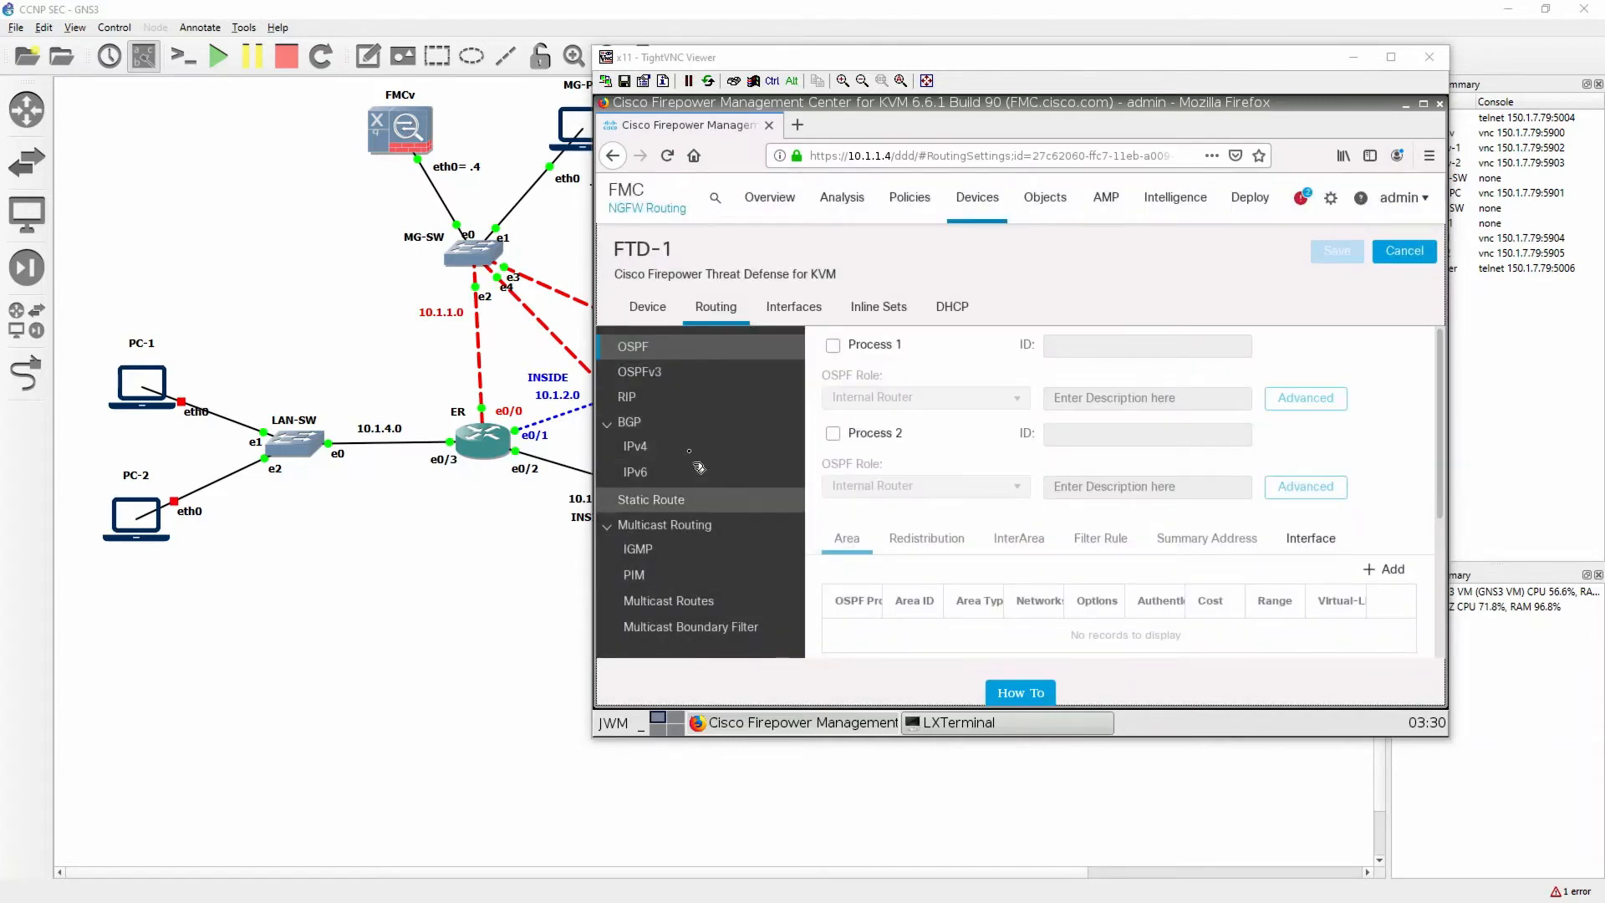
left_click(667, 504)
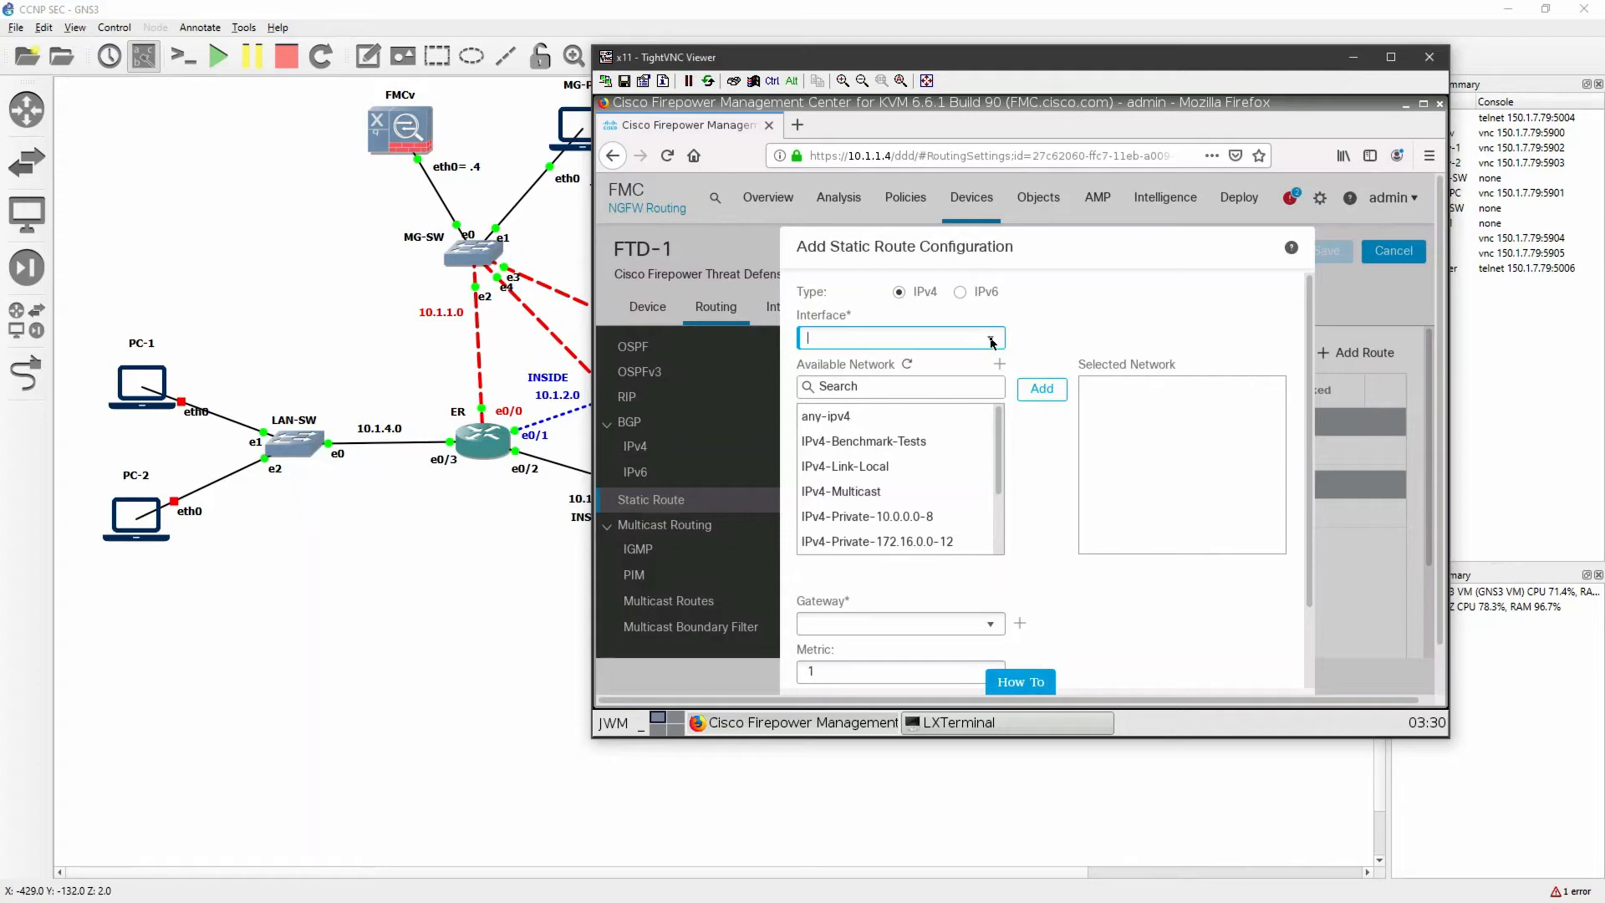
left_click(992, 337)
left_click(925, 372)
- Create a network object named 10NET for the network 10.1.0.0/16 from the static route configuration
left_click(951, 489)
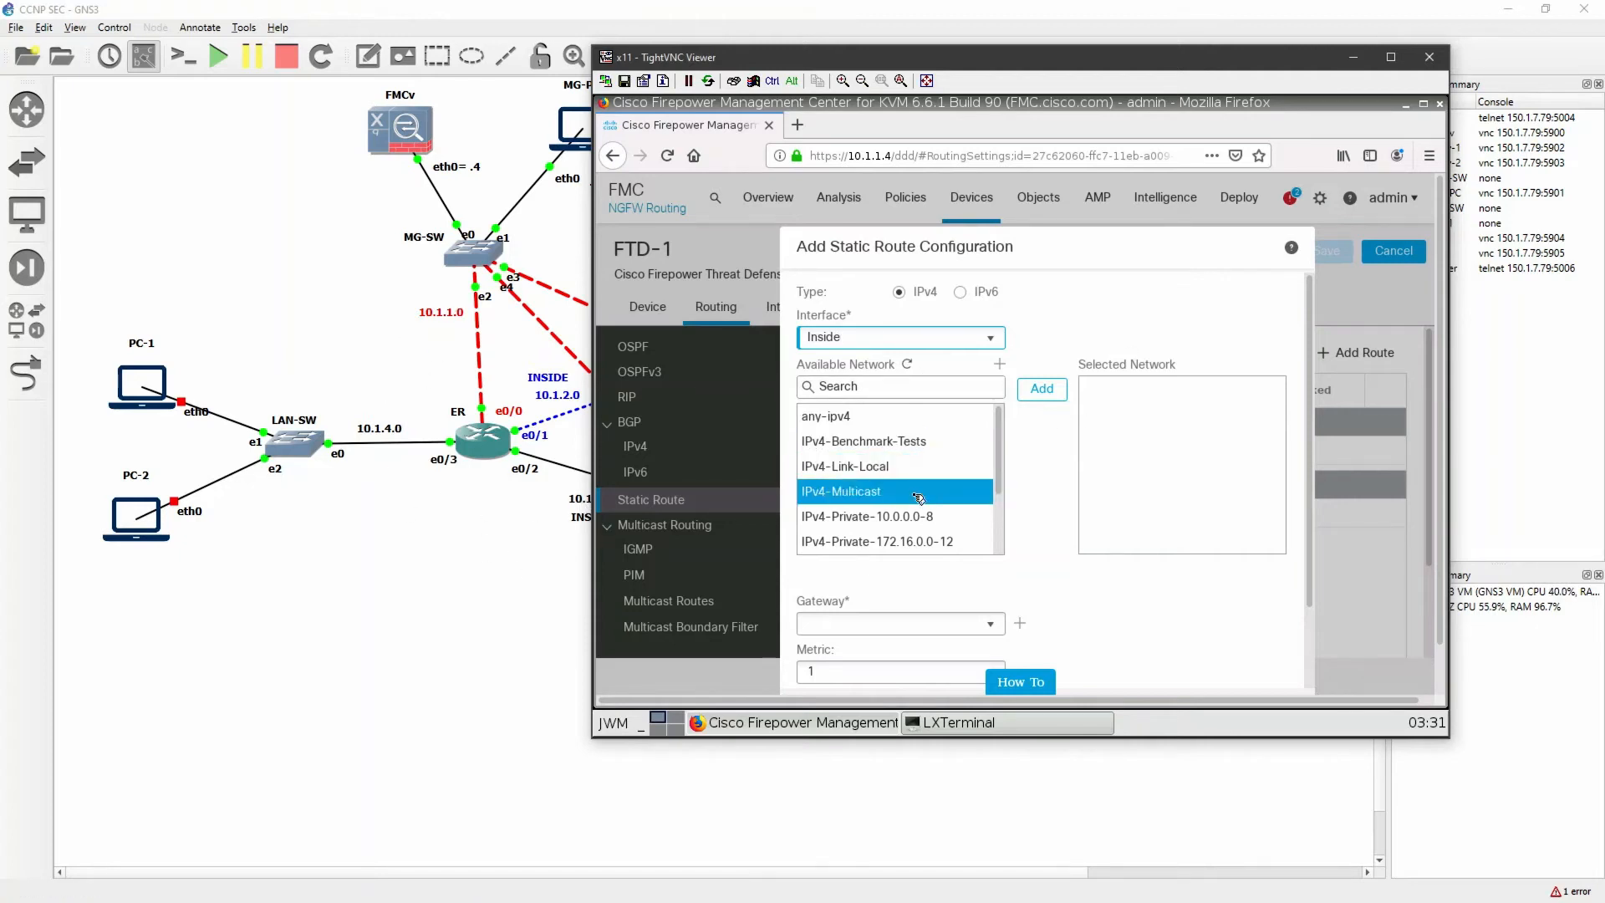
scroll(918, 499, "down", 5)
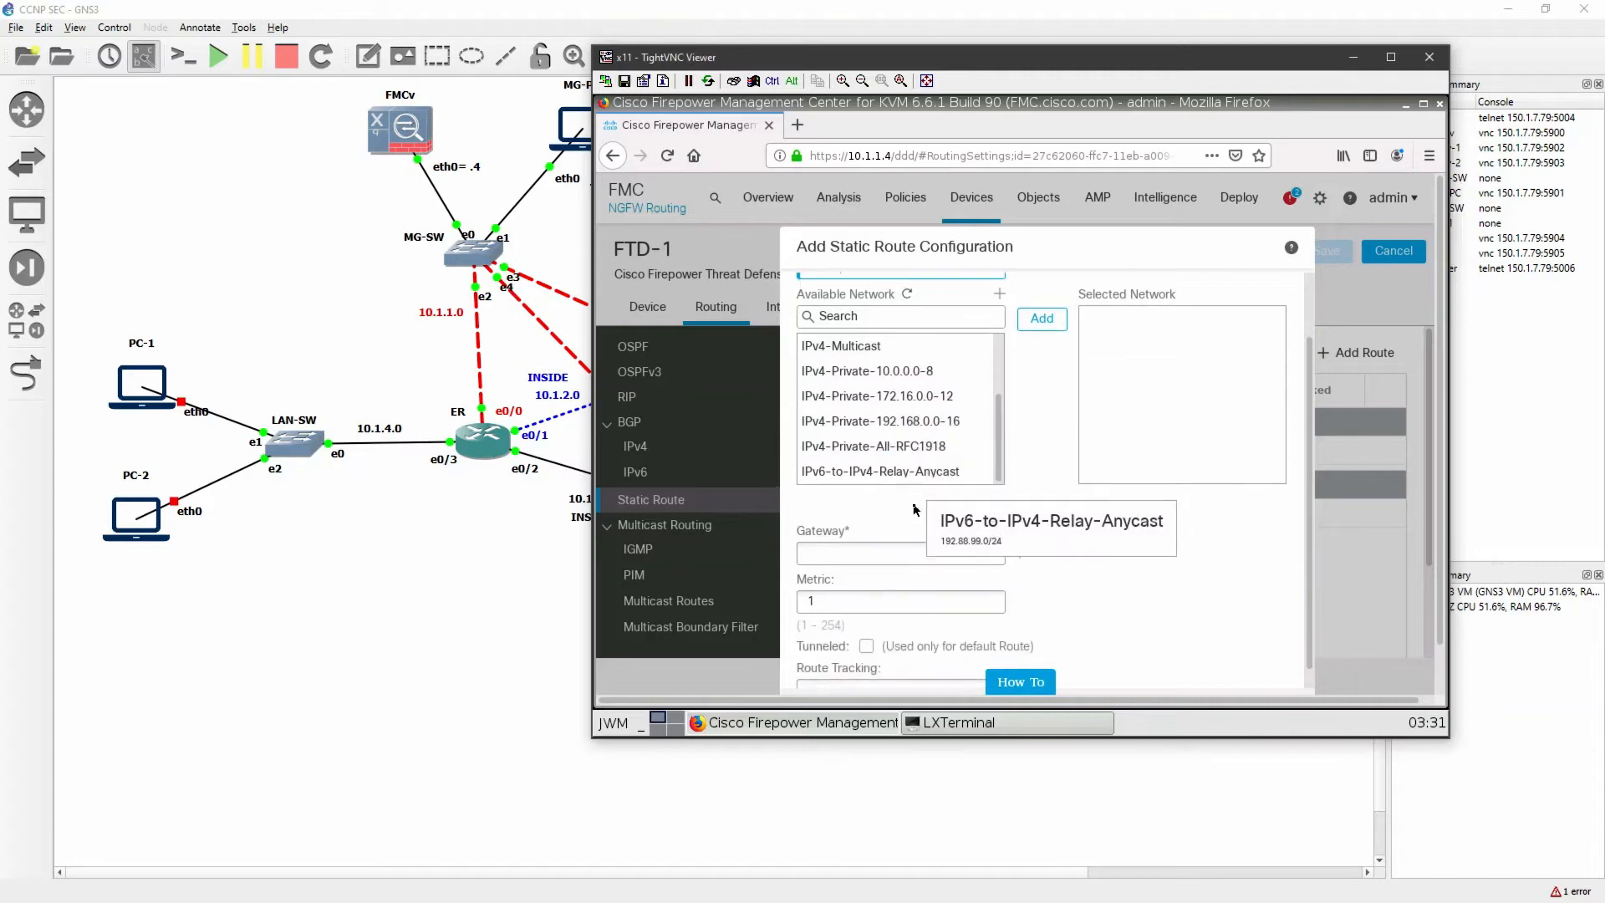
left_click(914, 379)
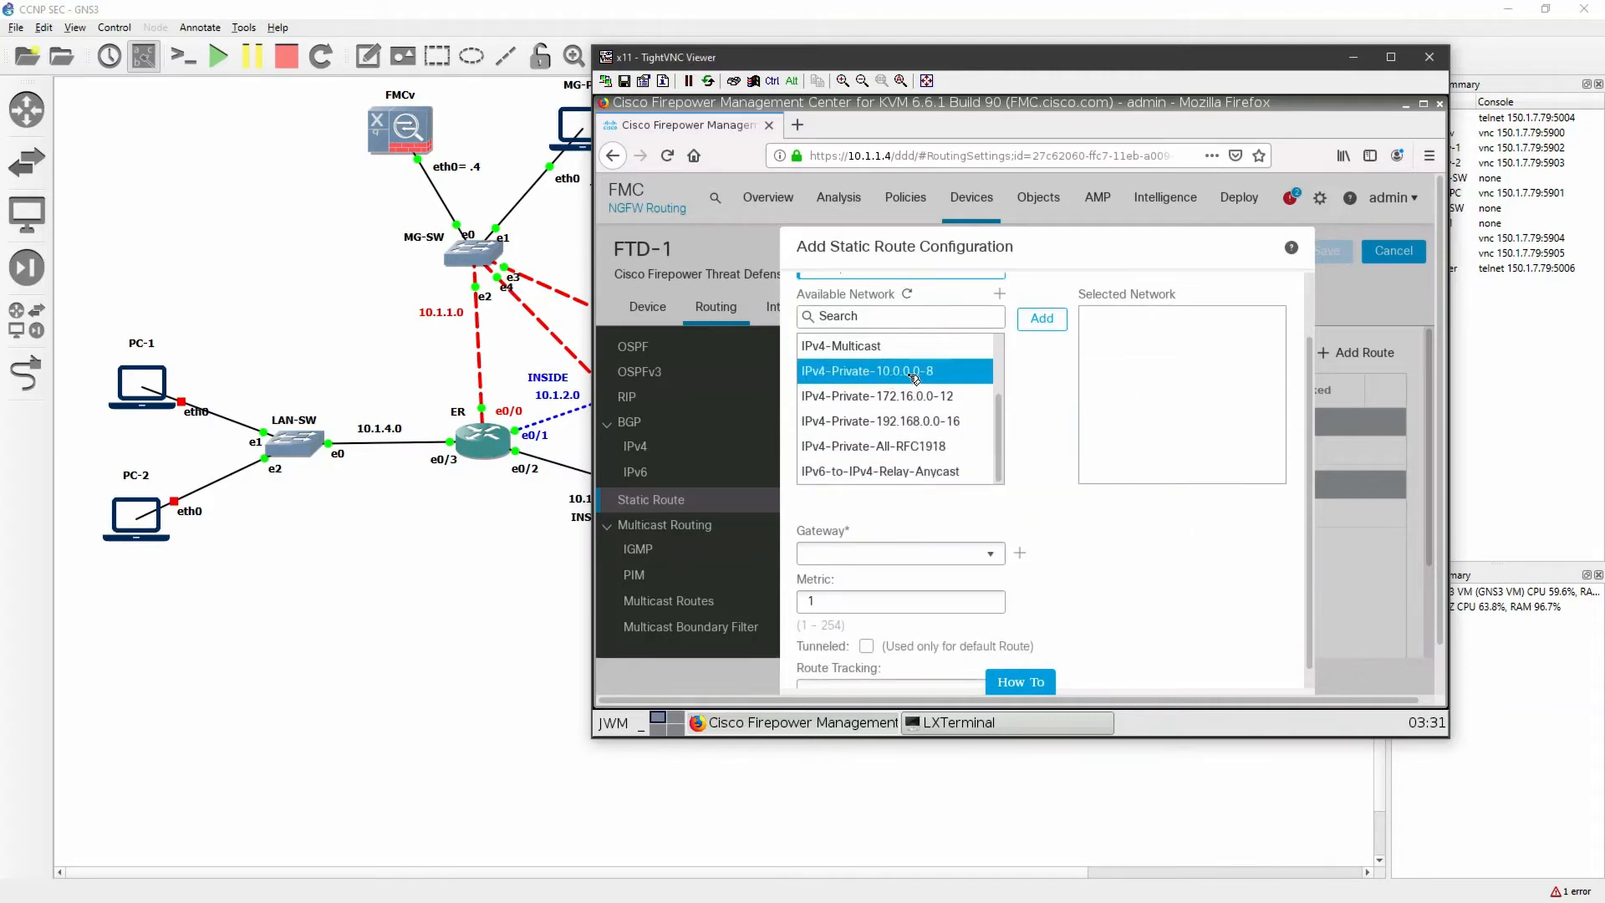
scroll(918, 402, "up", 3)
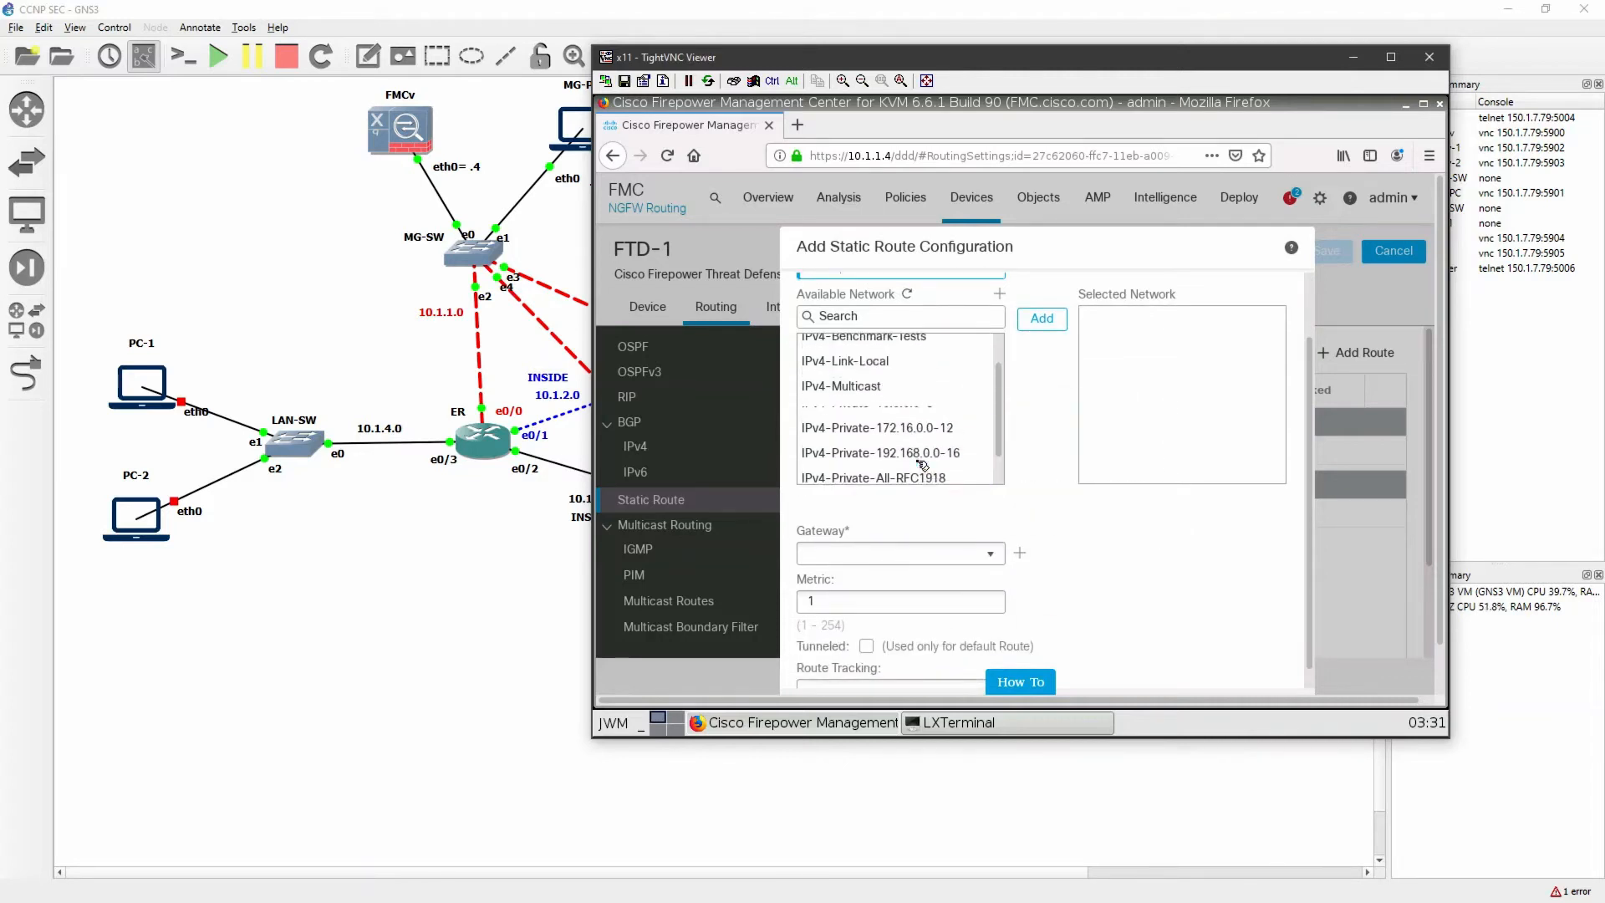
left_click(999, 293)
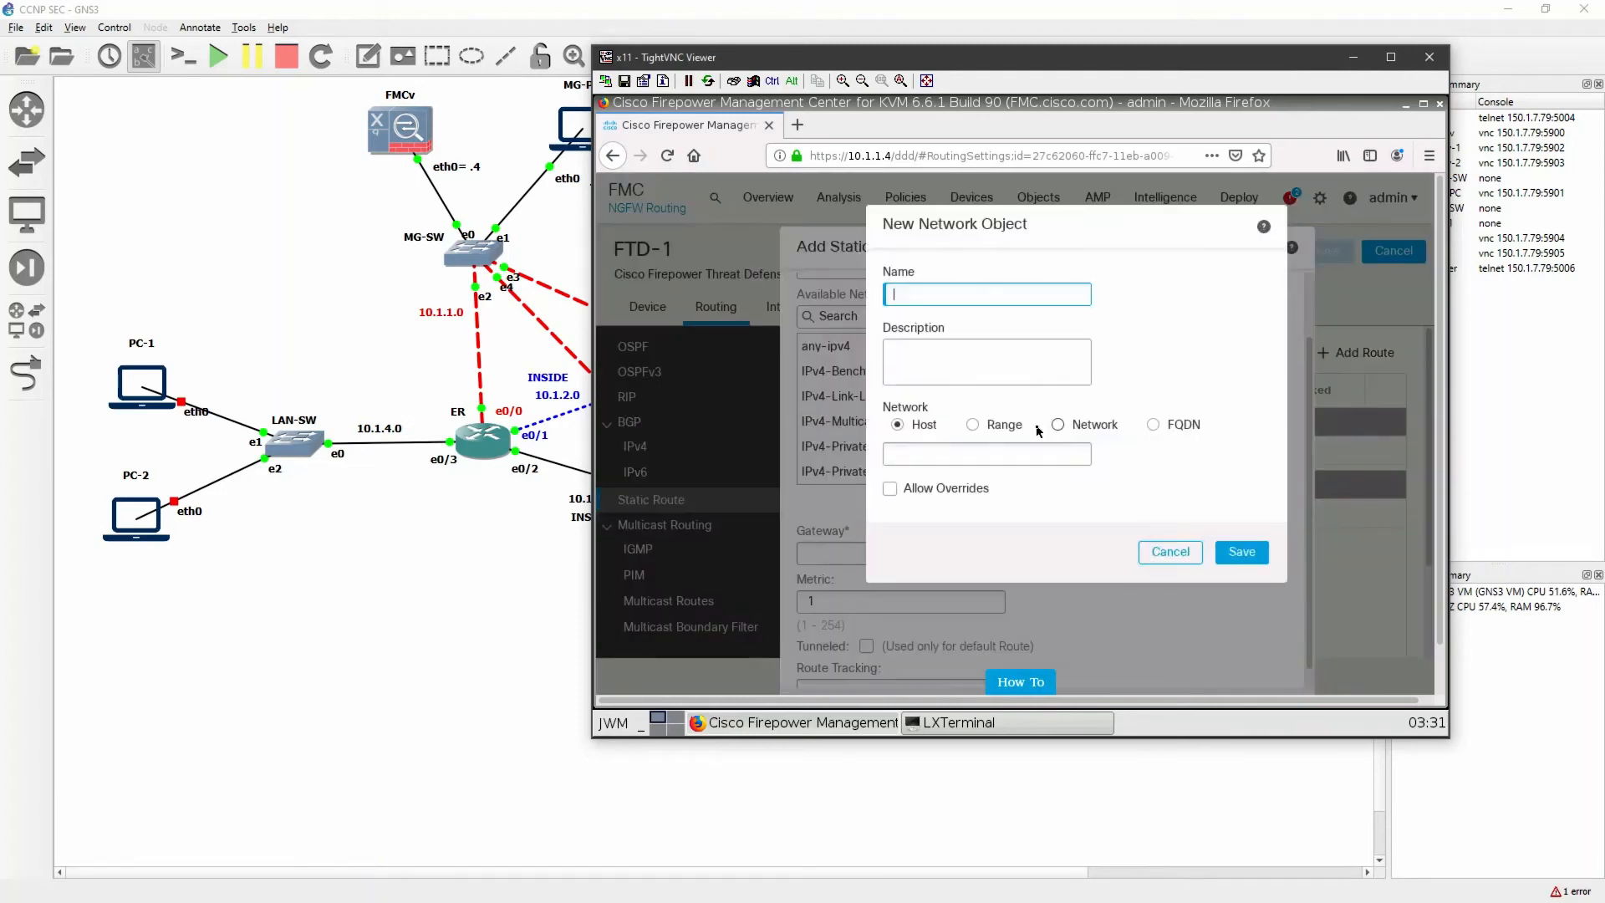
type("10NET")
left_click(1059, 425)
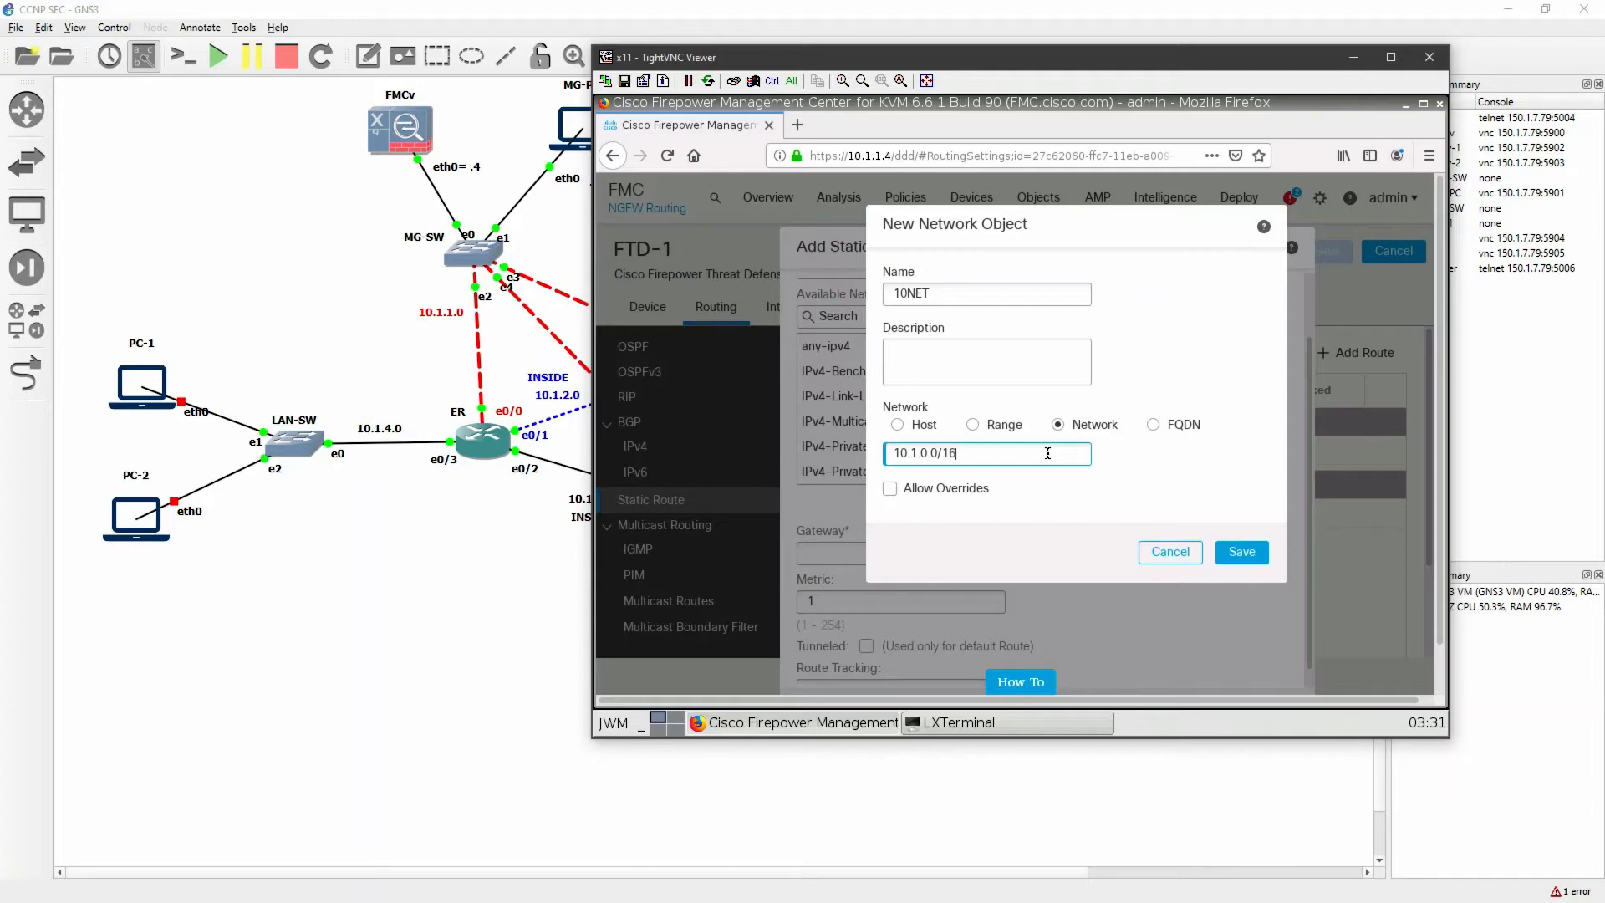
left_click(1258, 559)
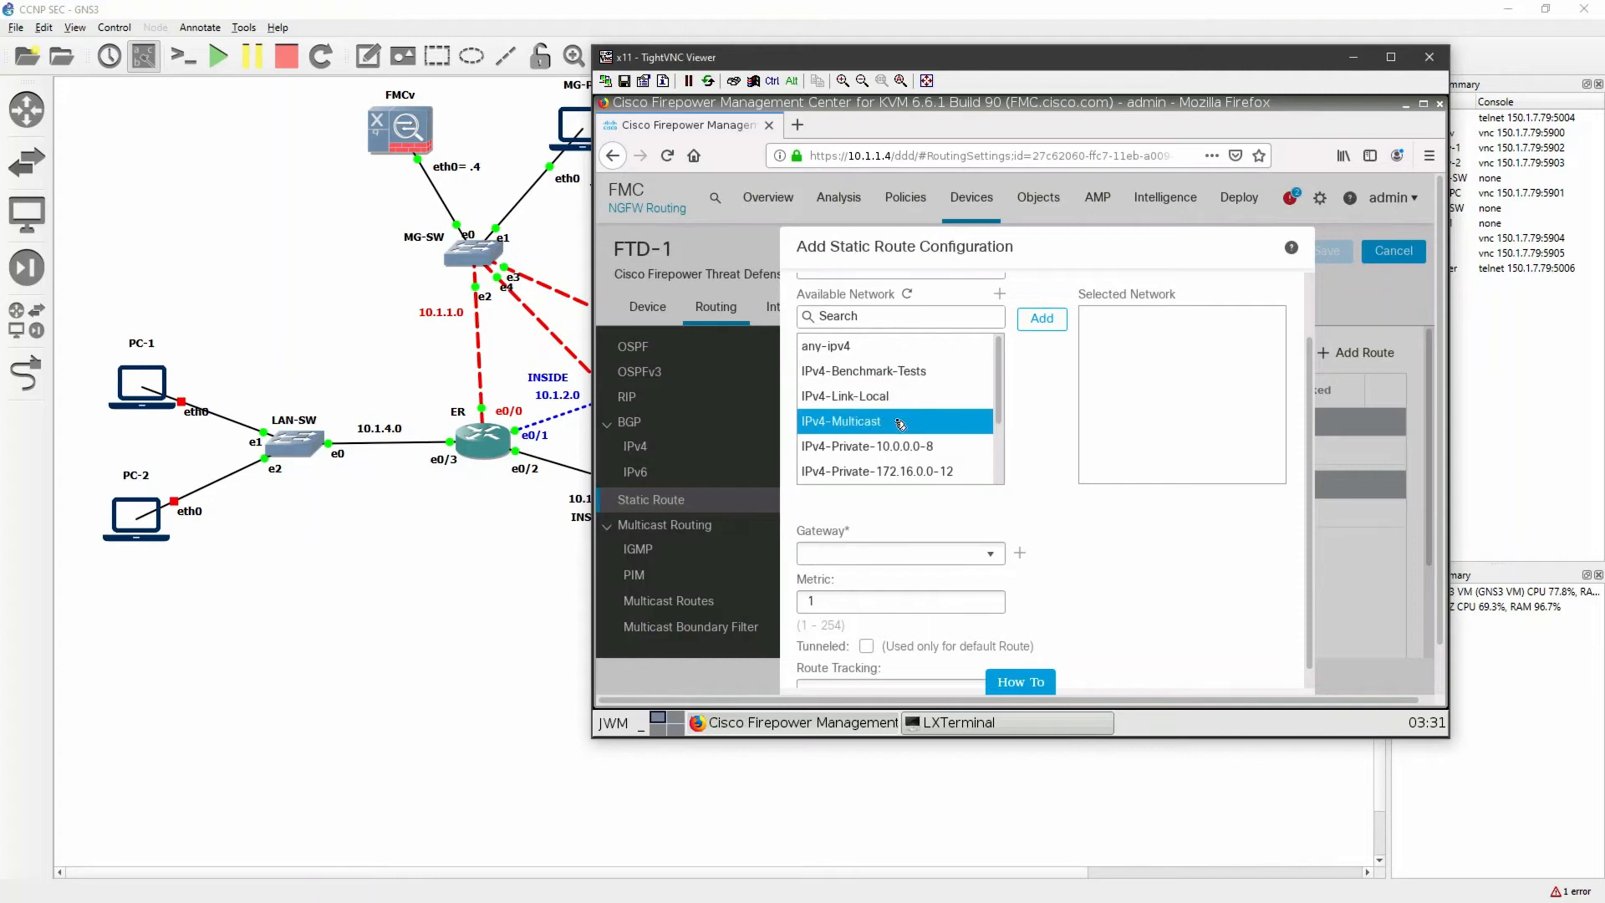
- Refresh the available networks and add 10NET as the static route's destination network
left_click(908, 295)
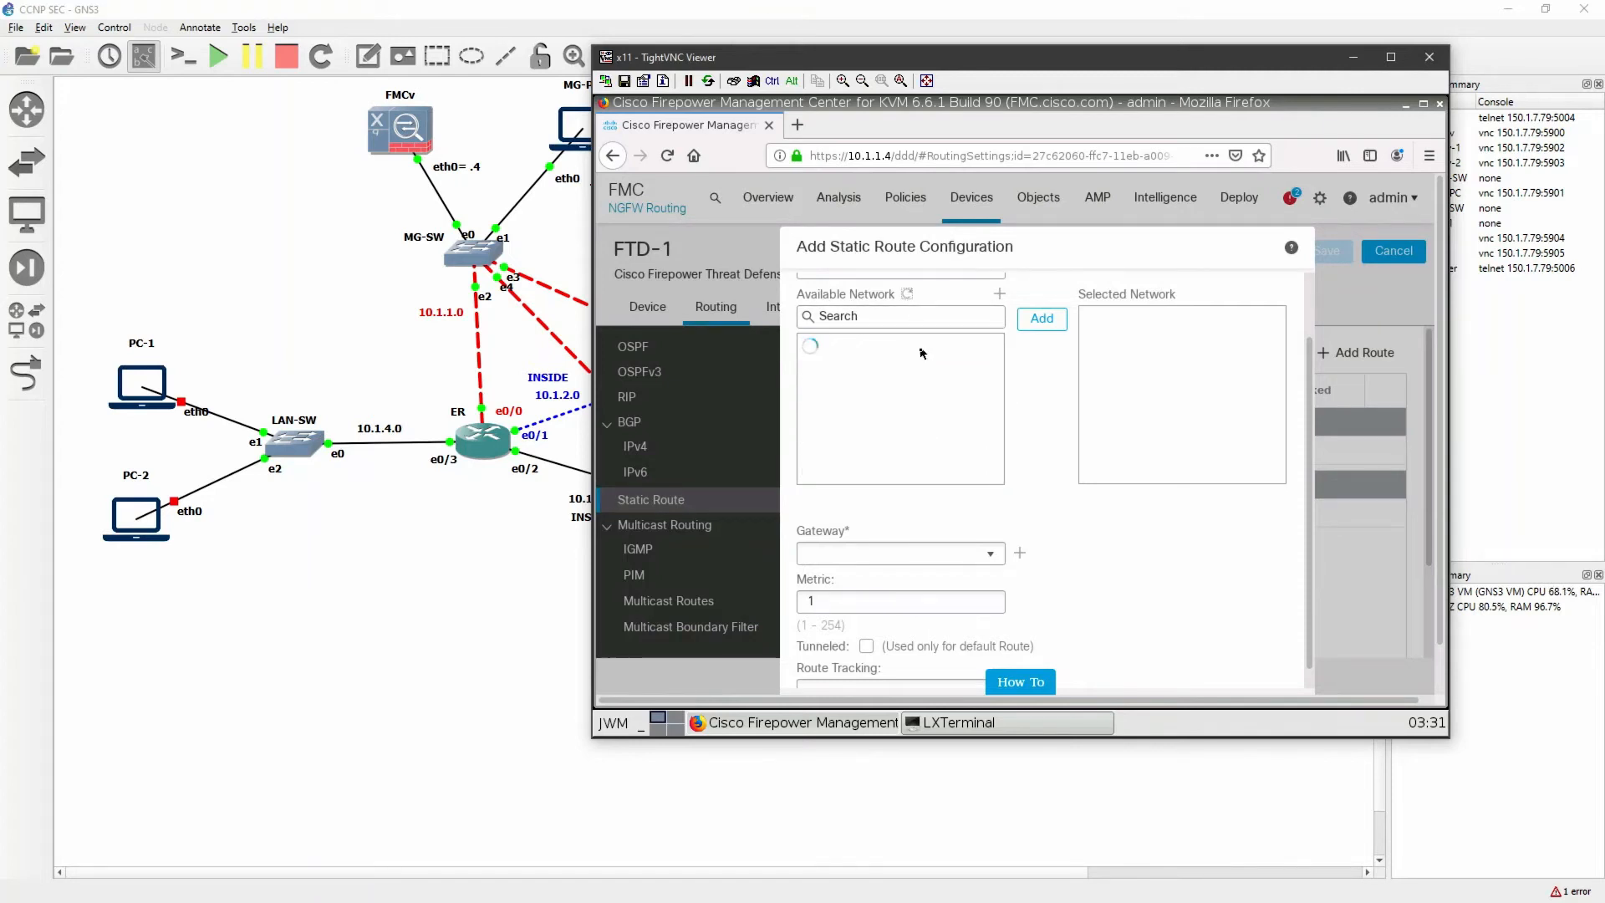
left_click(859, 355)
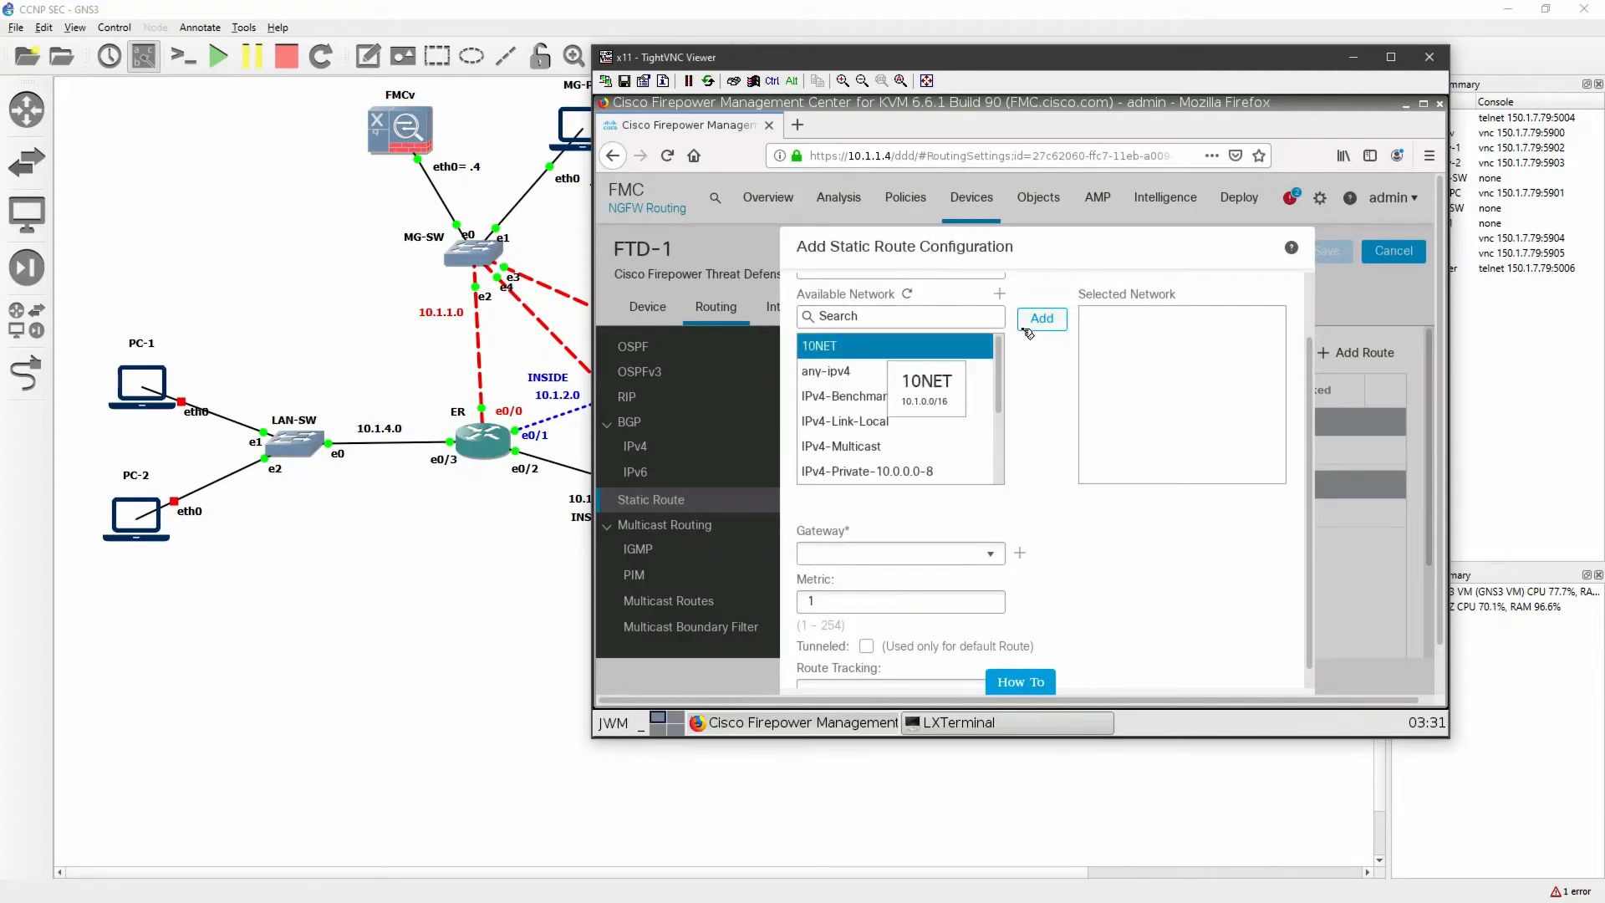
left_click(1041, 319)
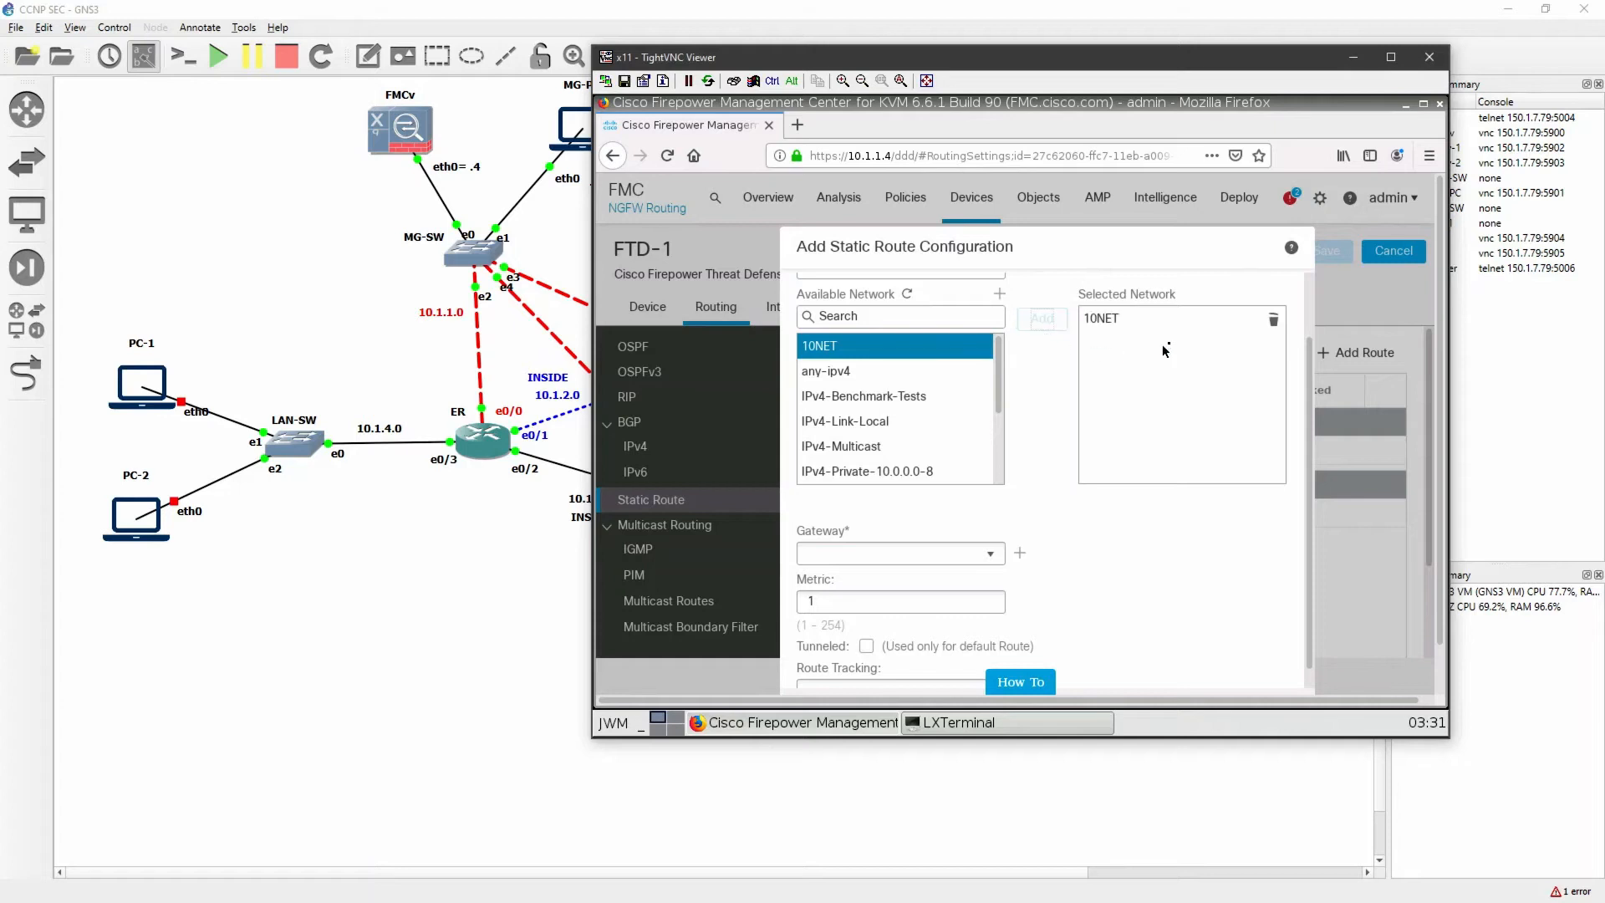
- Create the host object ER-E0-1 with address 10.1.2.1 as the route's gateway, and confirm the static route
left_click(992, 558)
left_click(1022, 555)
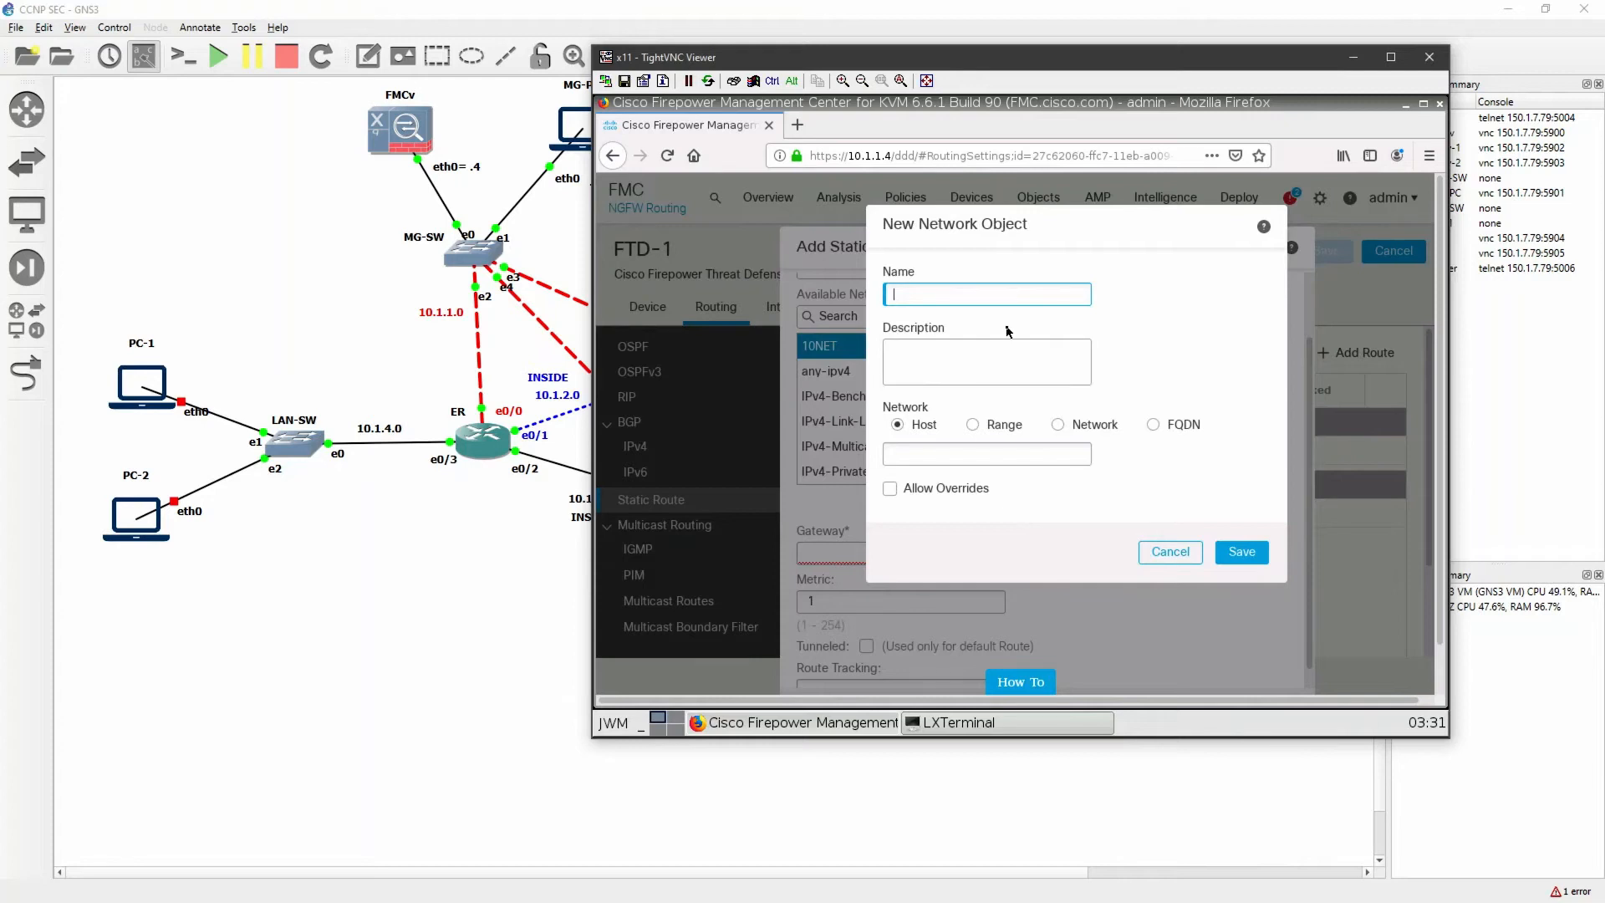
type("ER-E0-1")
left_click_drag(974, 295, 907, 294)
left_click(994, 293)
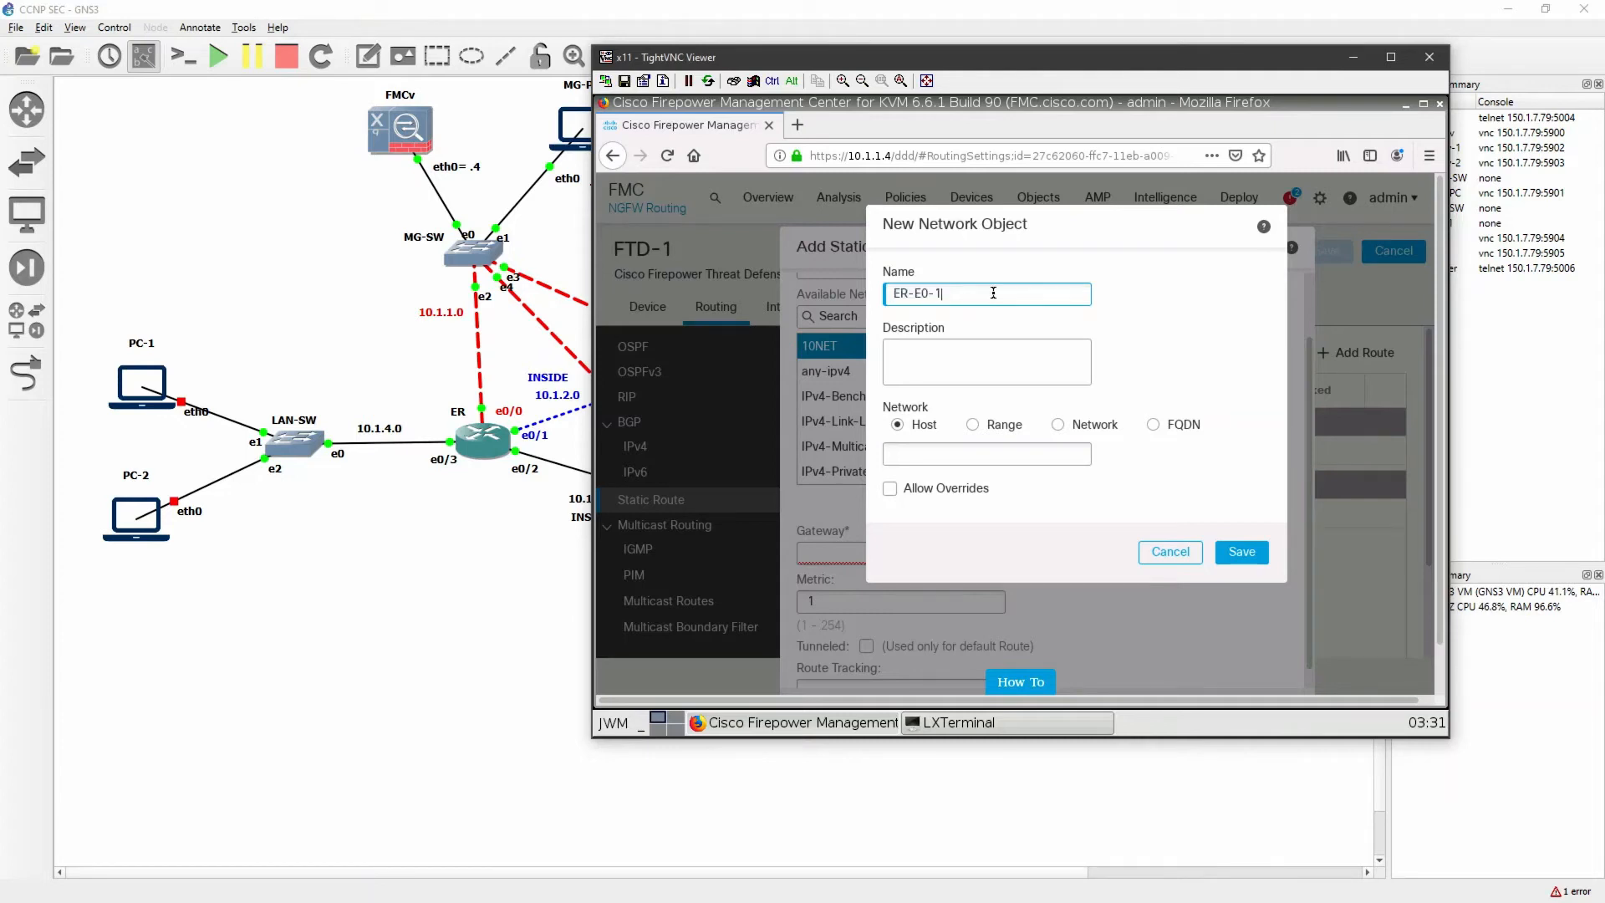
left_click(994, 456)
type("1")
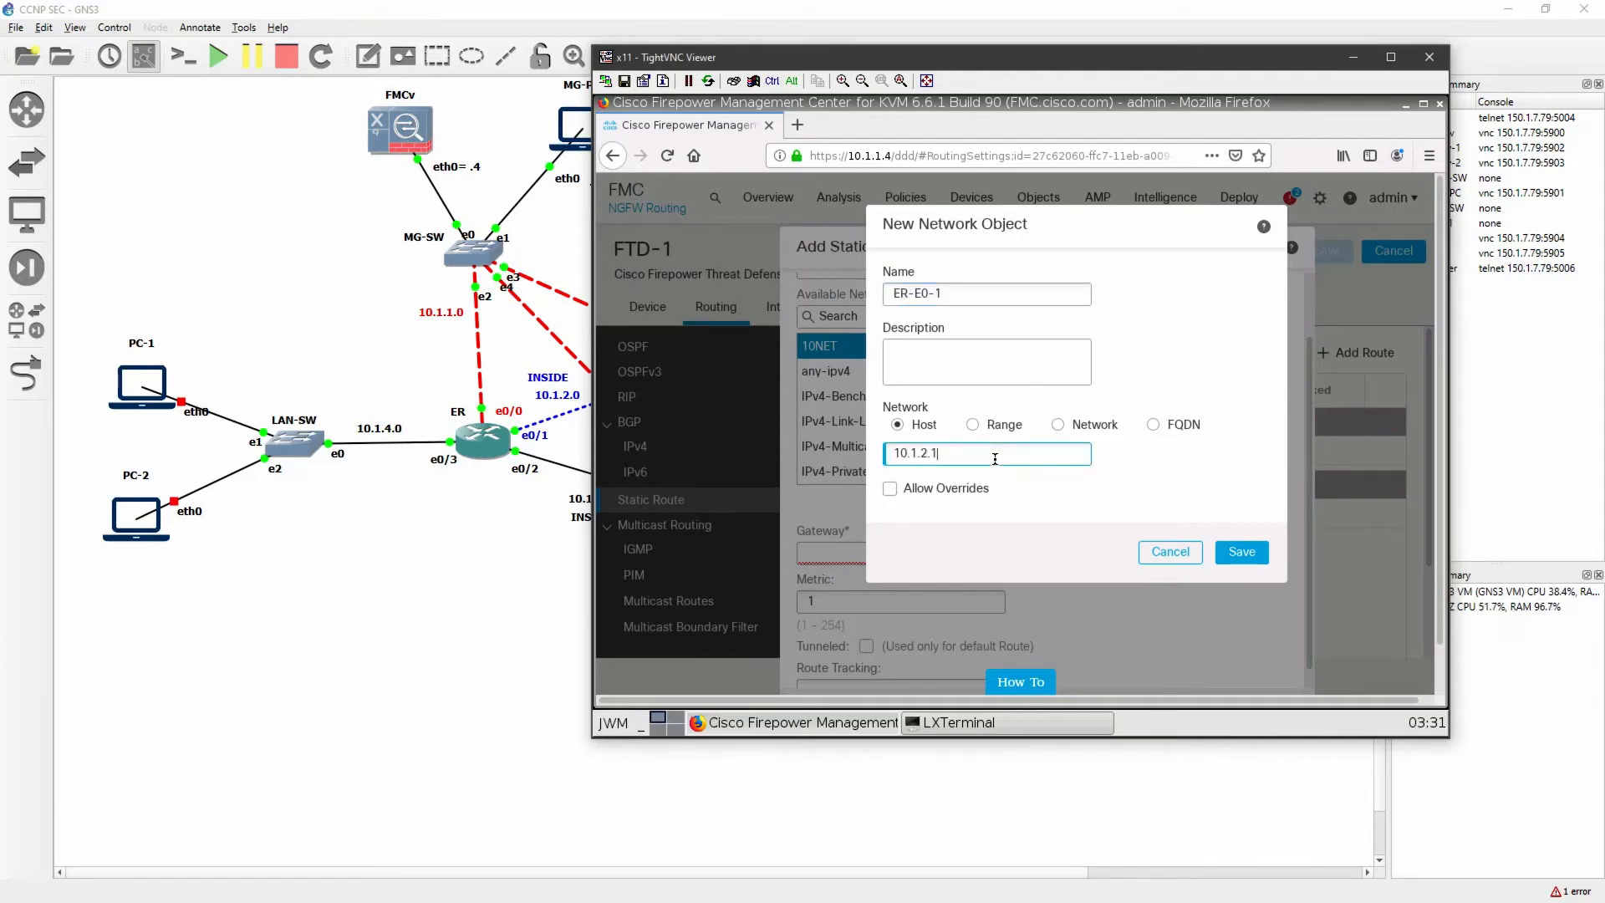
type("0.1.2.1")
left_click(1261, 552)
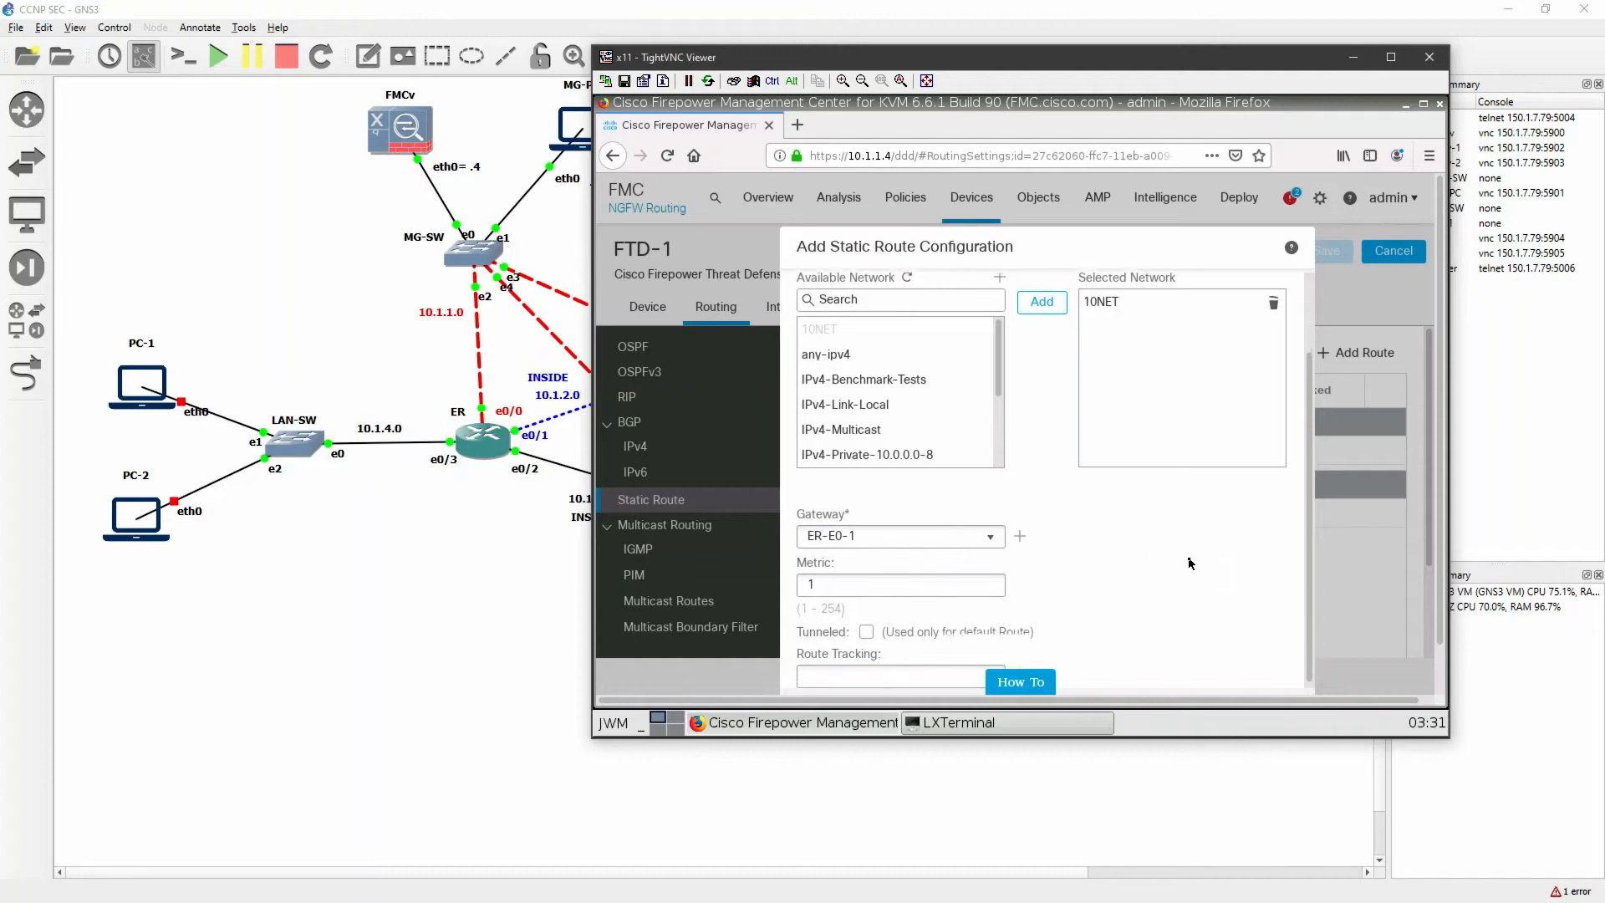
scroll(1019, 571, "down", 3)
left_click(1274, 666)
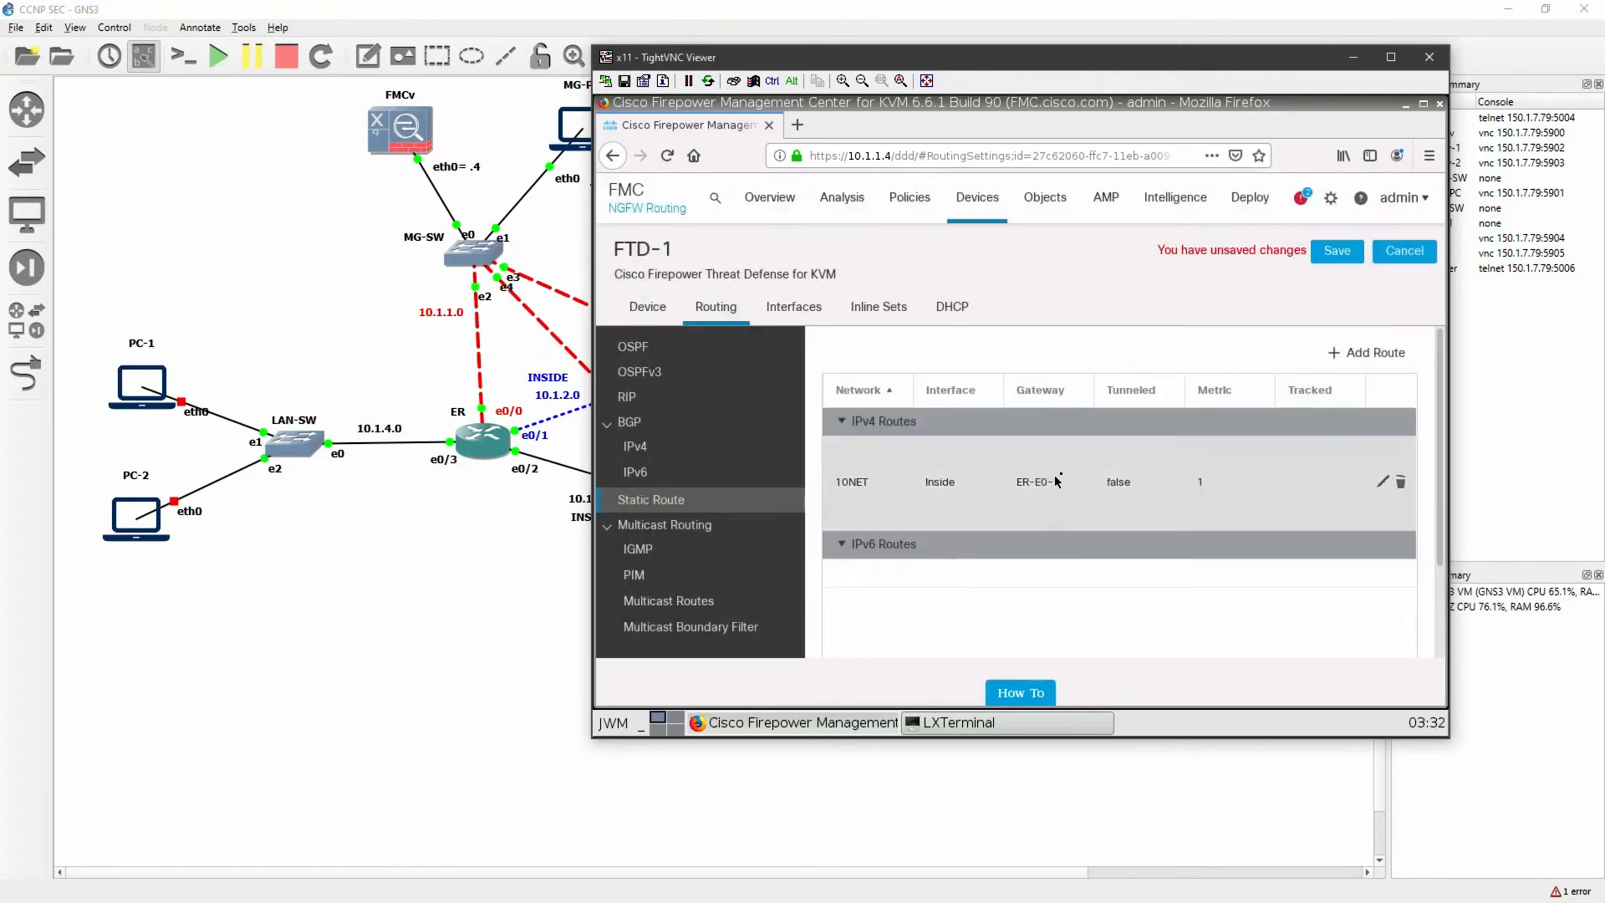
- Return to the GNS3 topology and examine the links and addresses around FTDv-2
left_click(440, 622)
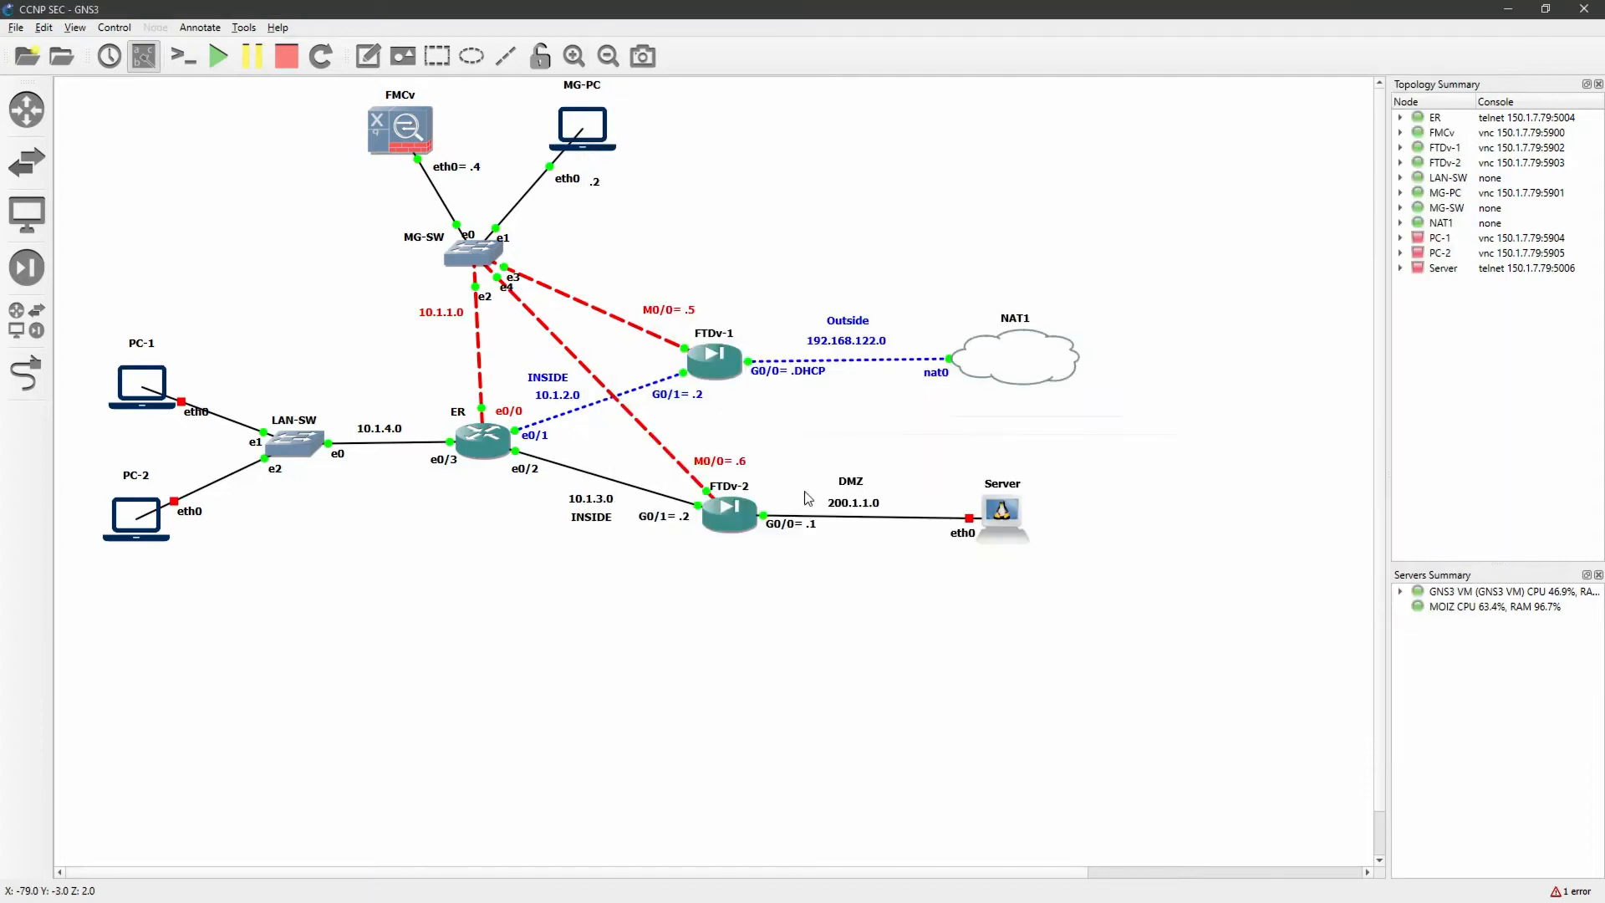
left_click_drag(653, 277, 1087, 587)
left_click(865, 556)
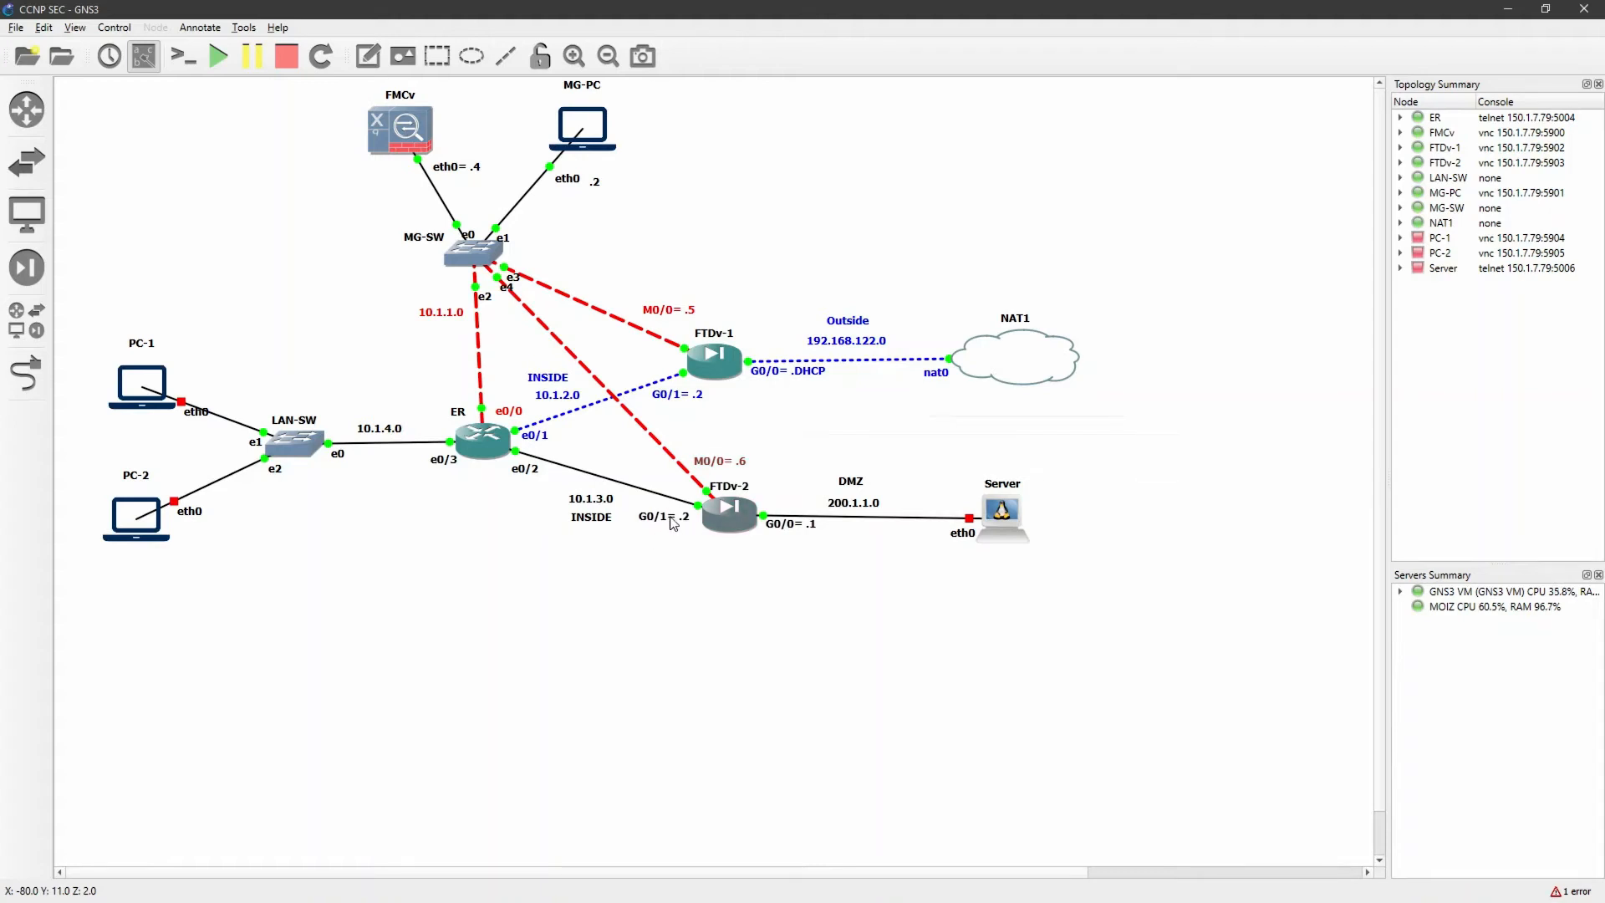
left_click_drag(669, 516, 672, 516)
left_click(650, 552)
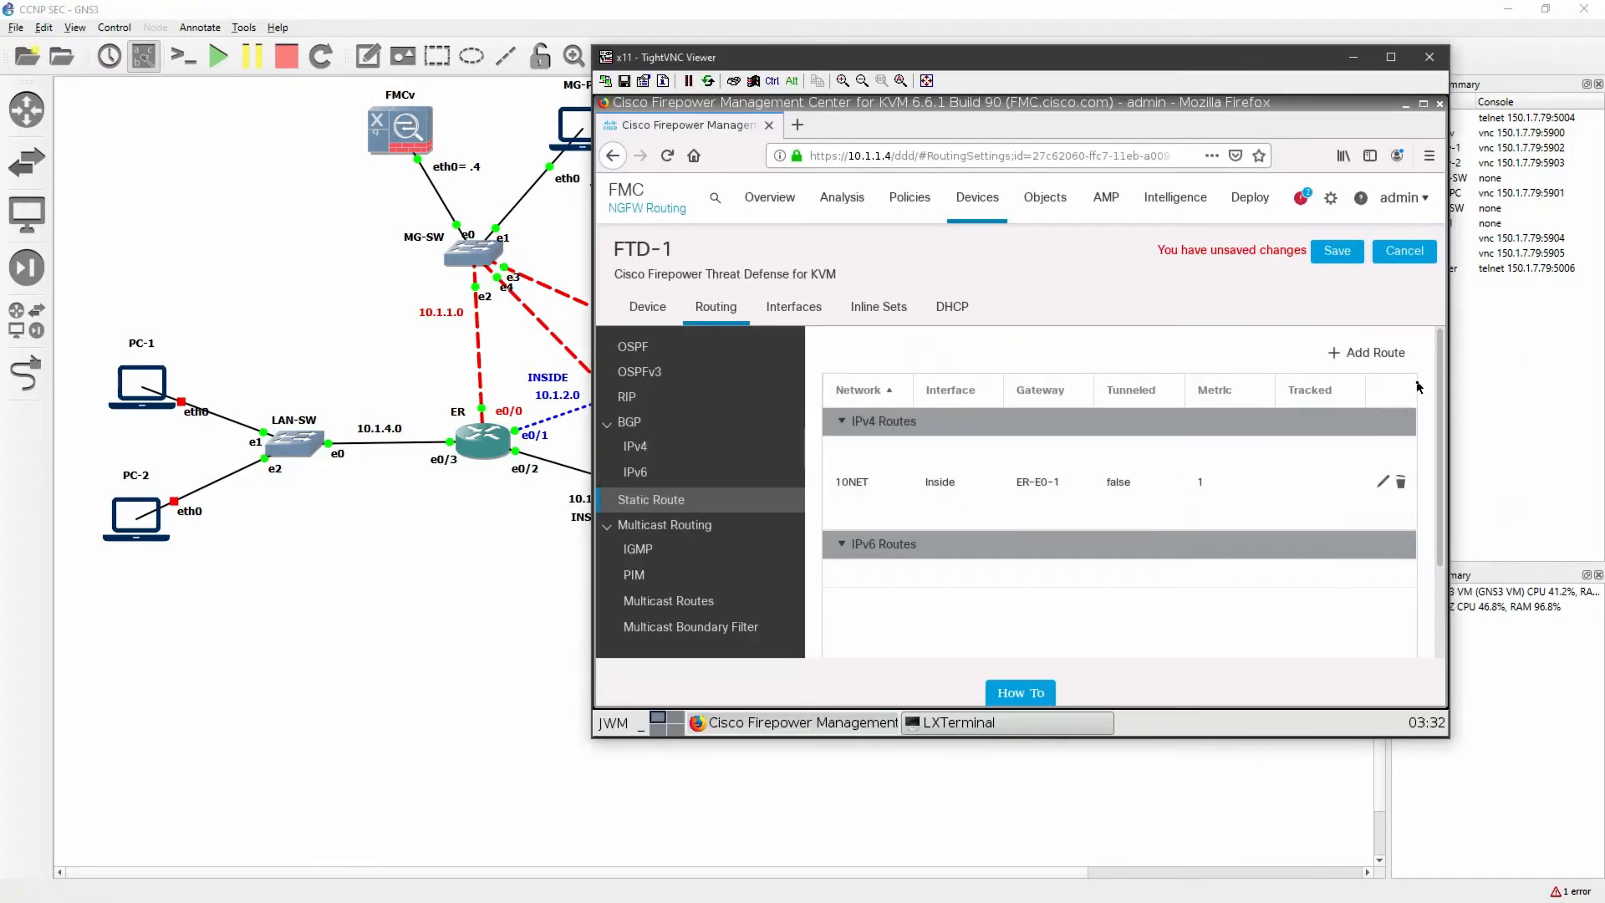
left_click(1381, 352)
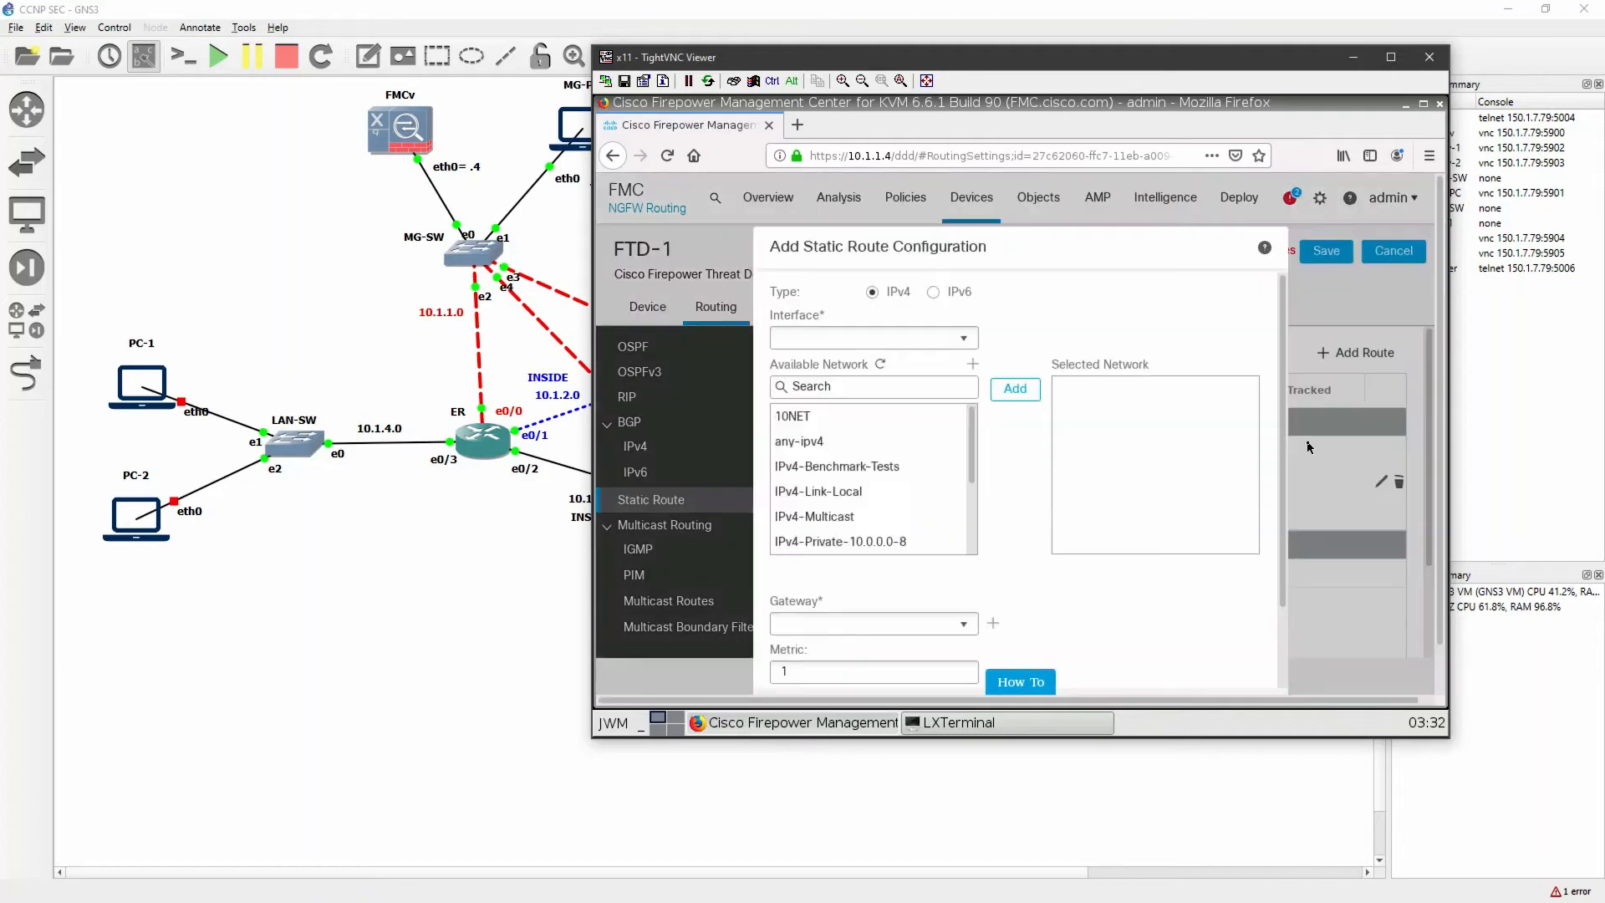
left_click(972, 338)
left_click(911, 380)
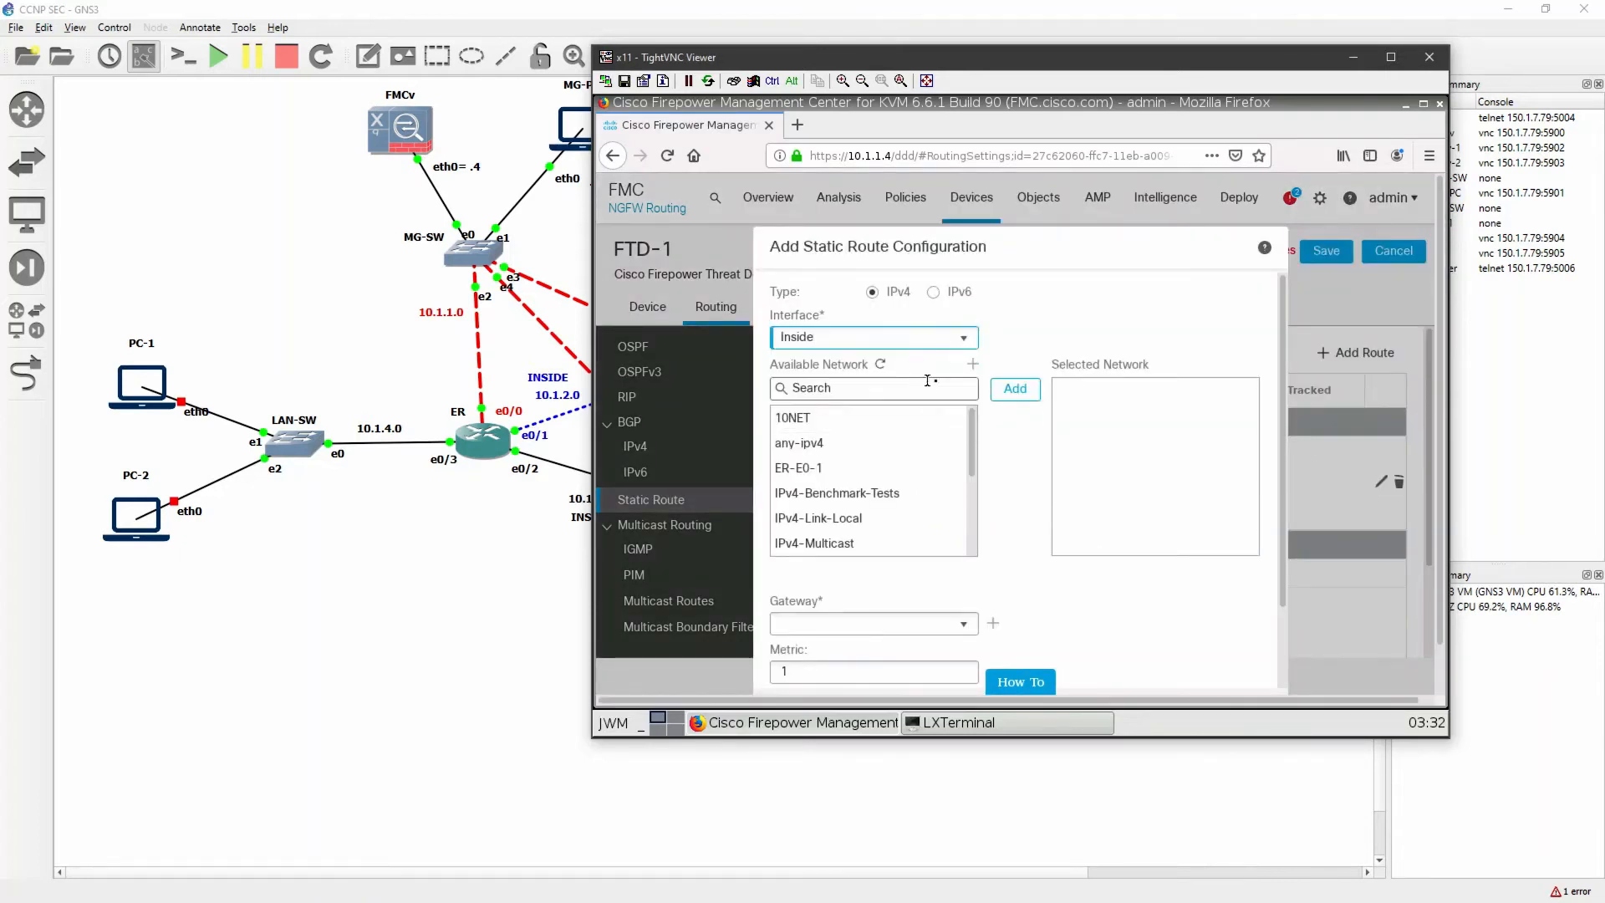
scroll(1154, 635, "down", 4)
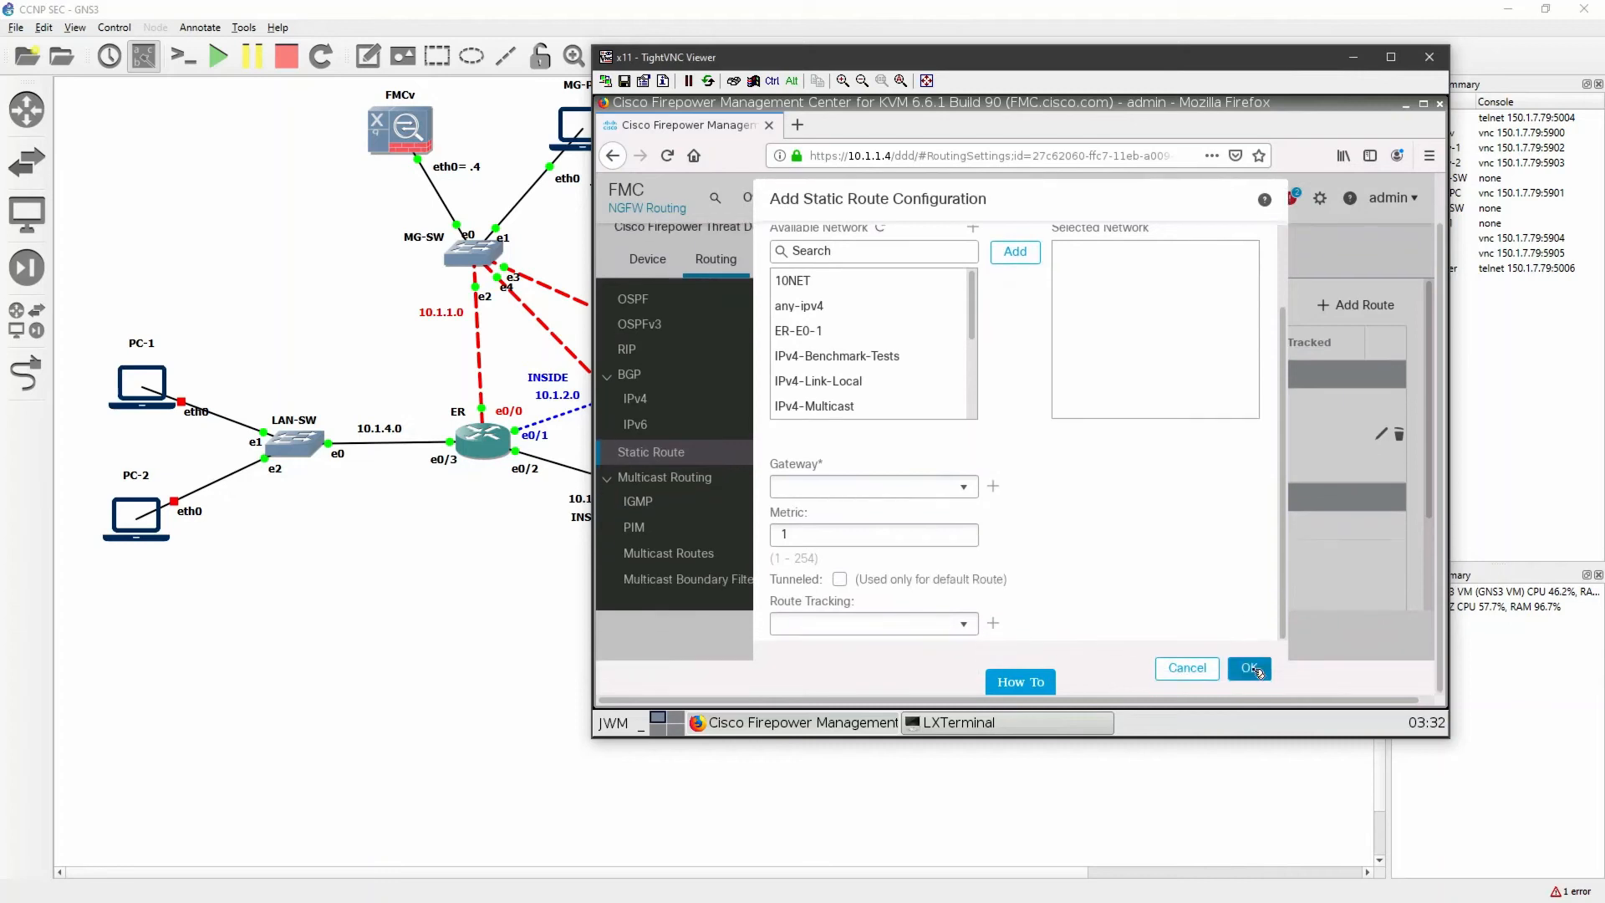
left_click(1198, 669)
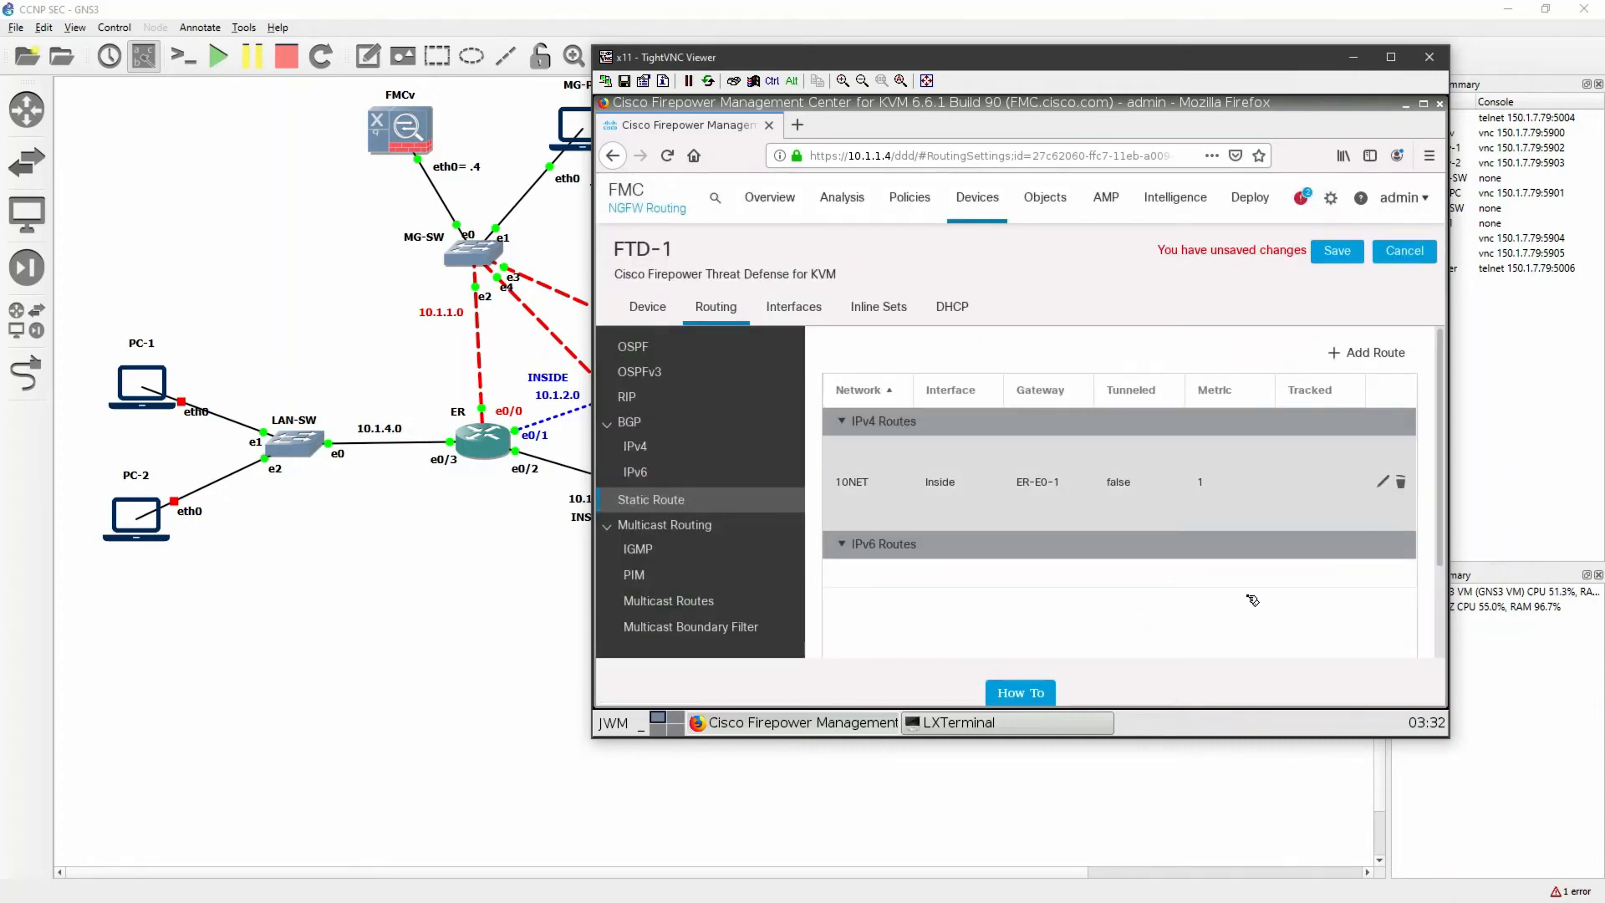
- Edit the existing 10NET static route and create a network object named 200NET for the DMZ network 200.1.1.0/24
left_click(1382, 481)
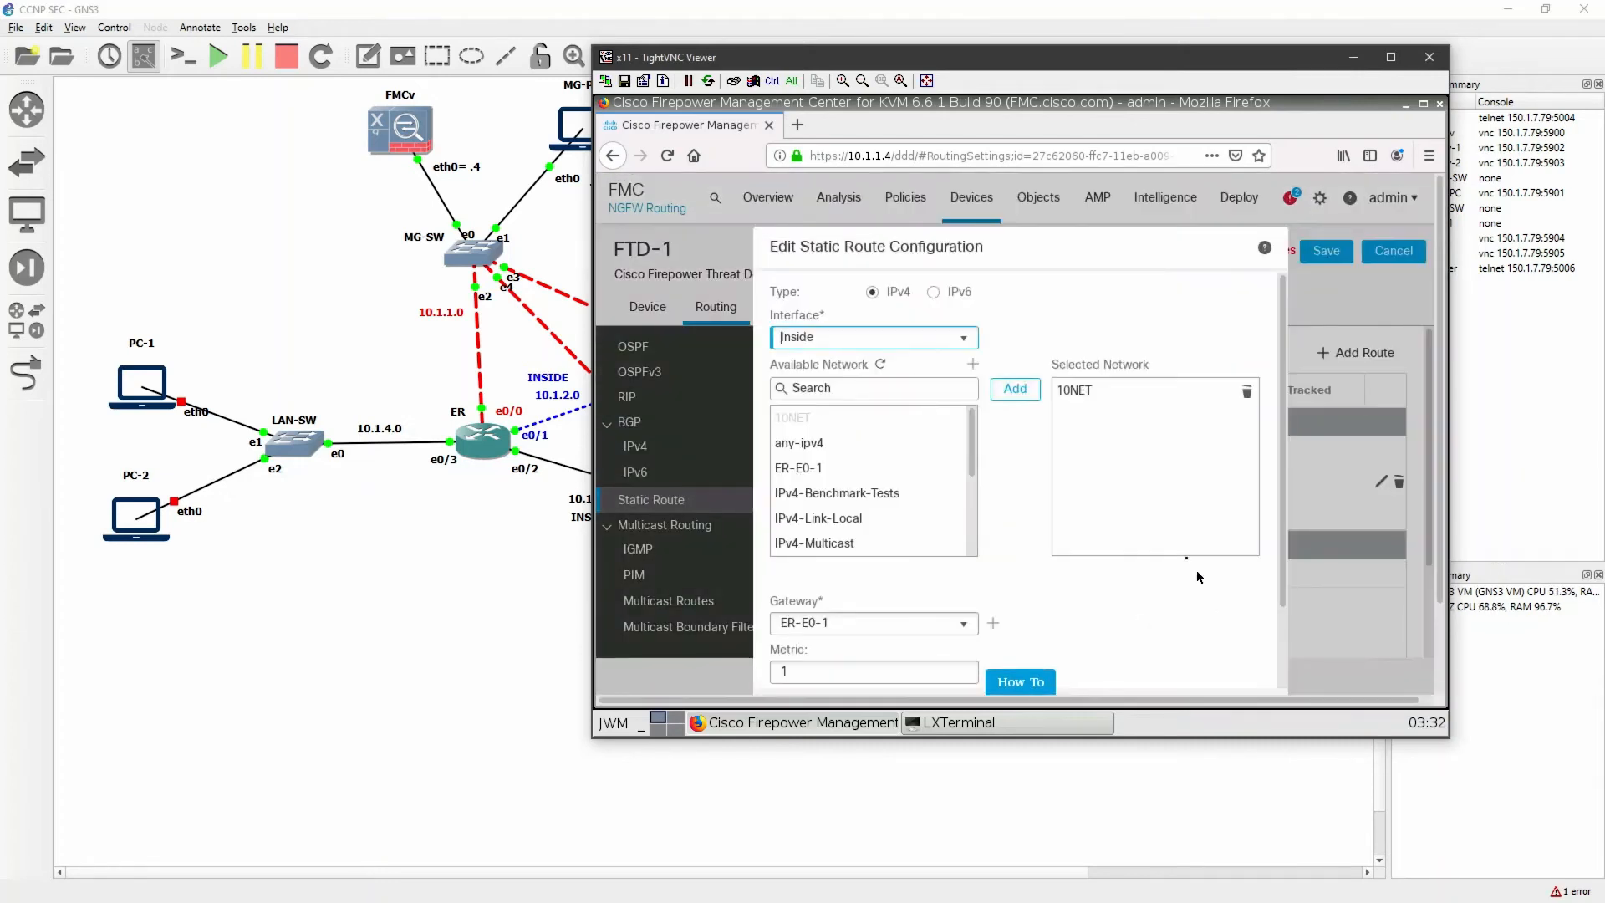
left_click(974, 365)
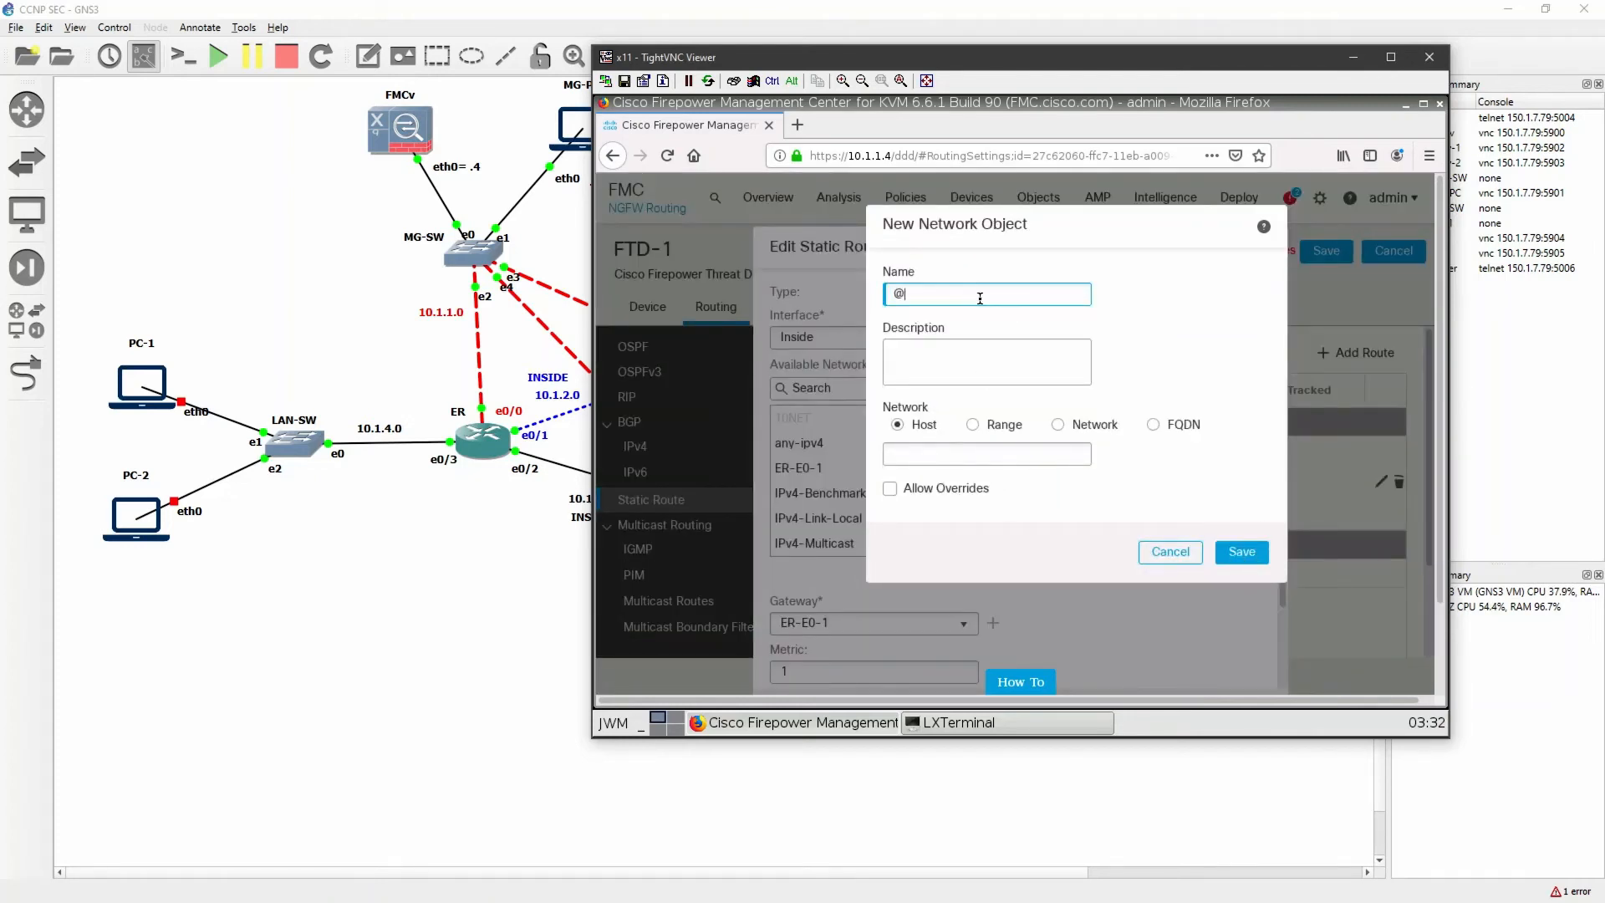
left_click(1058, 424)
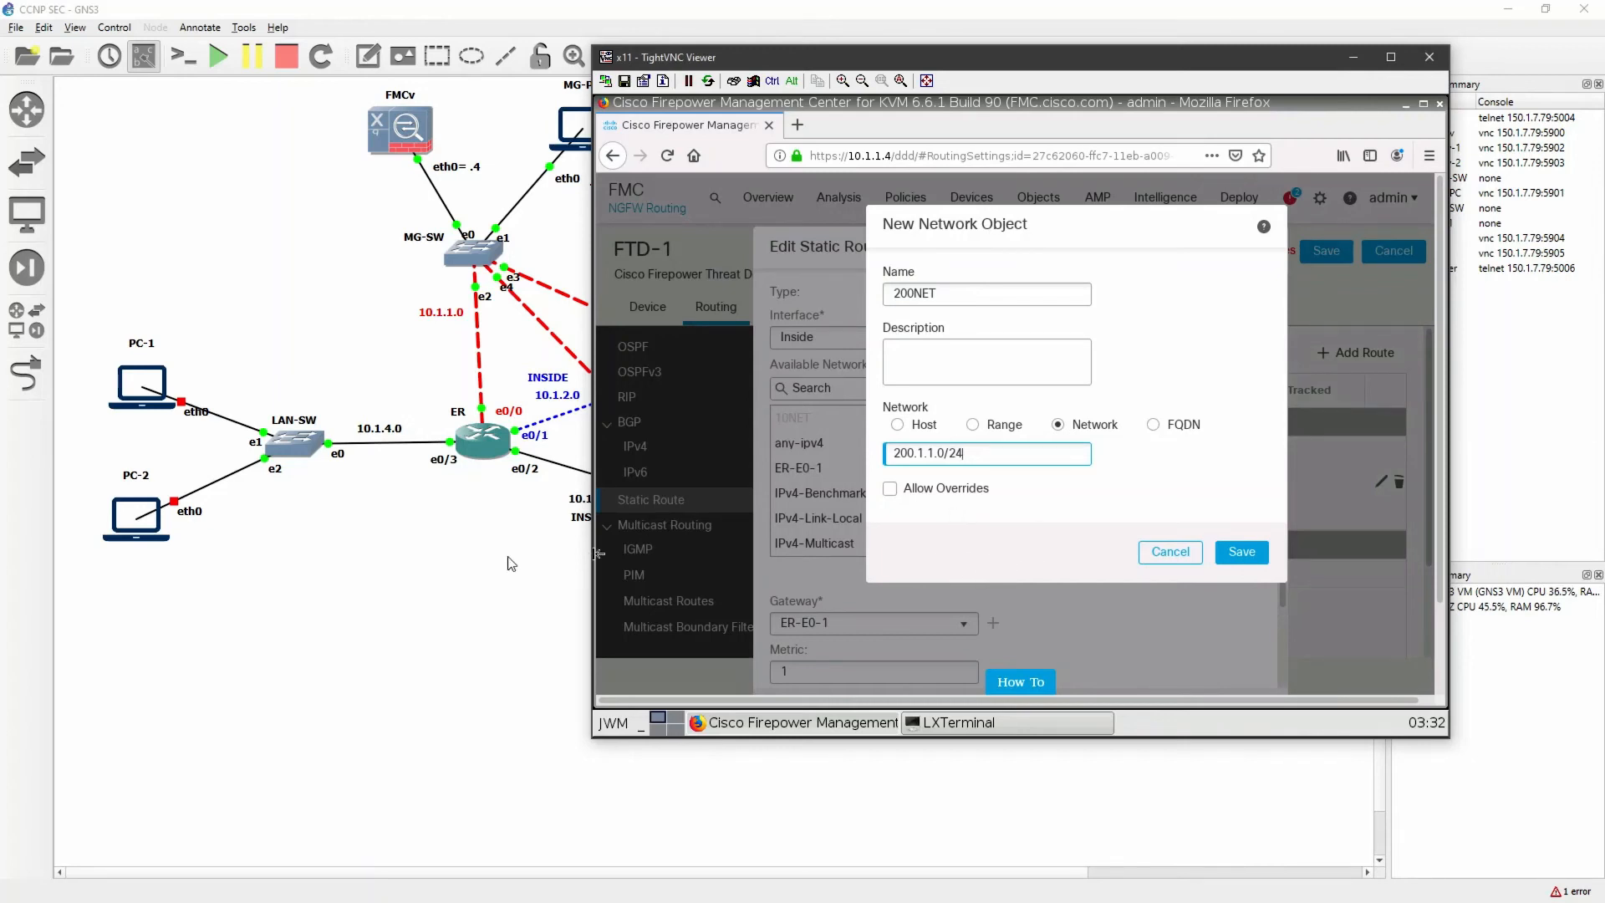
left_click(464, 589)
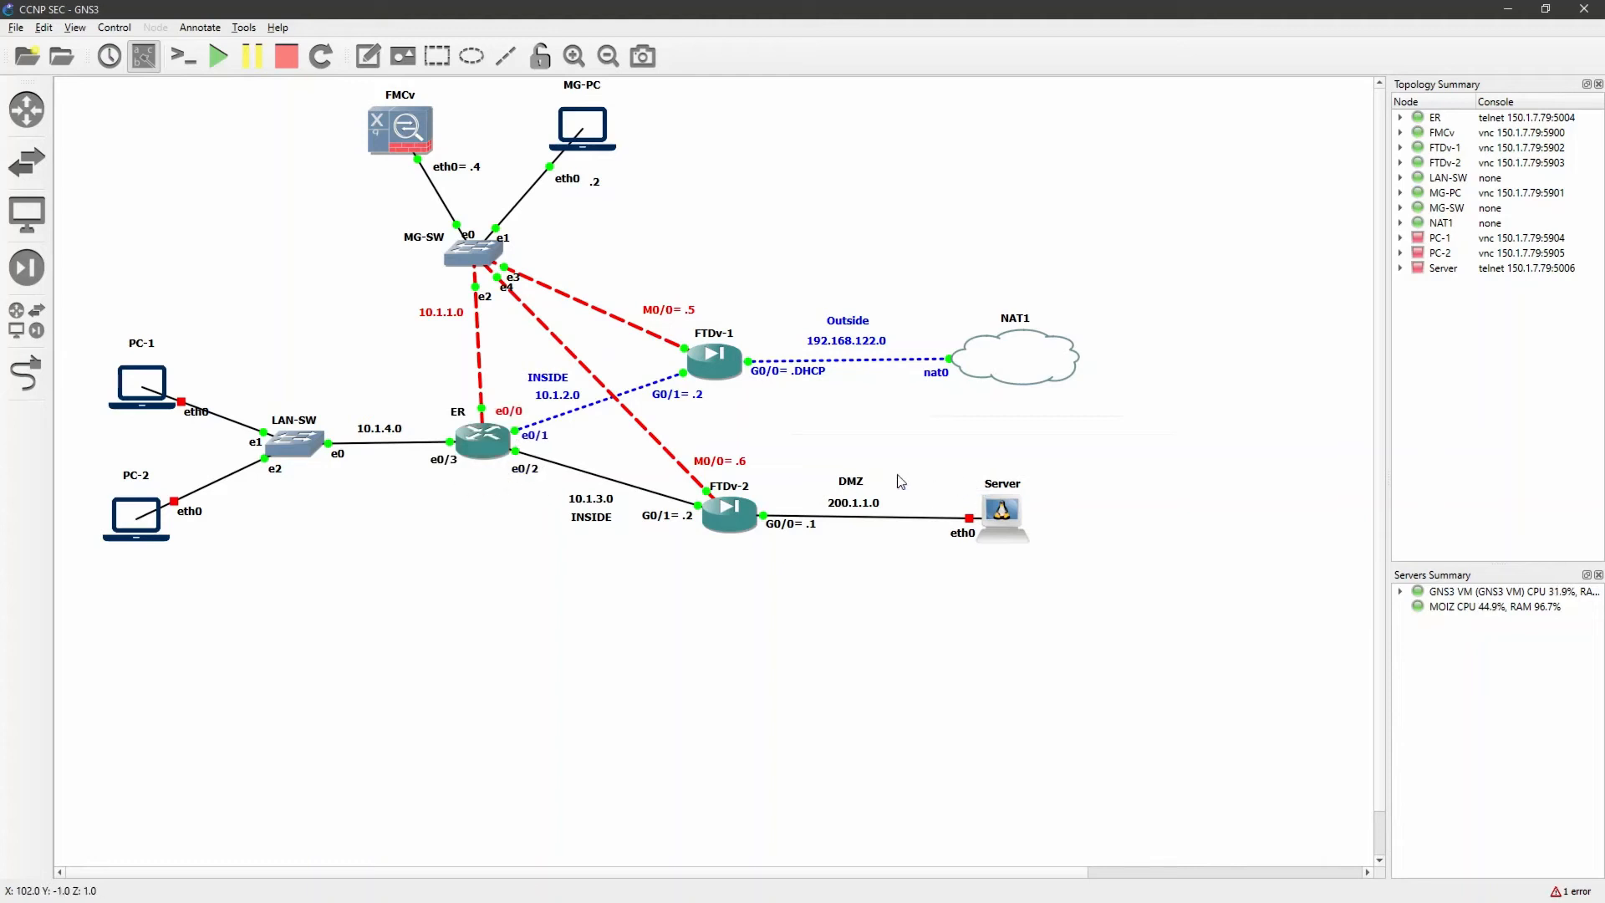
left_click_drag(800, 437, 1085, 598)
key("alt+Tab")
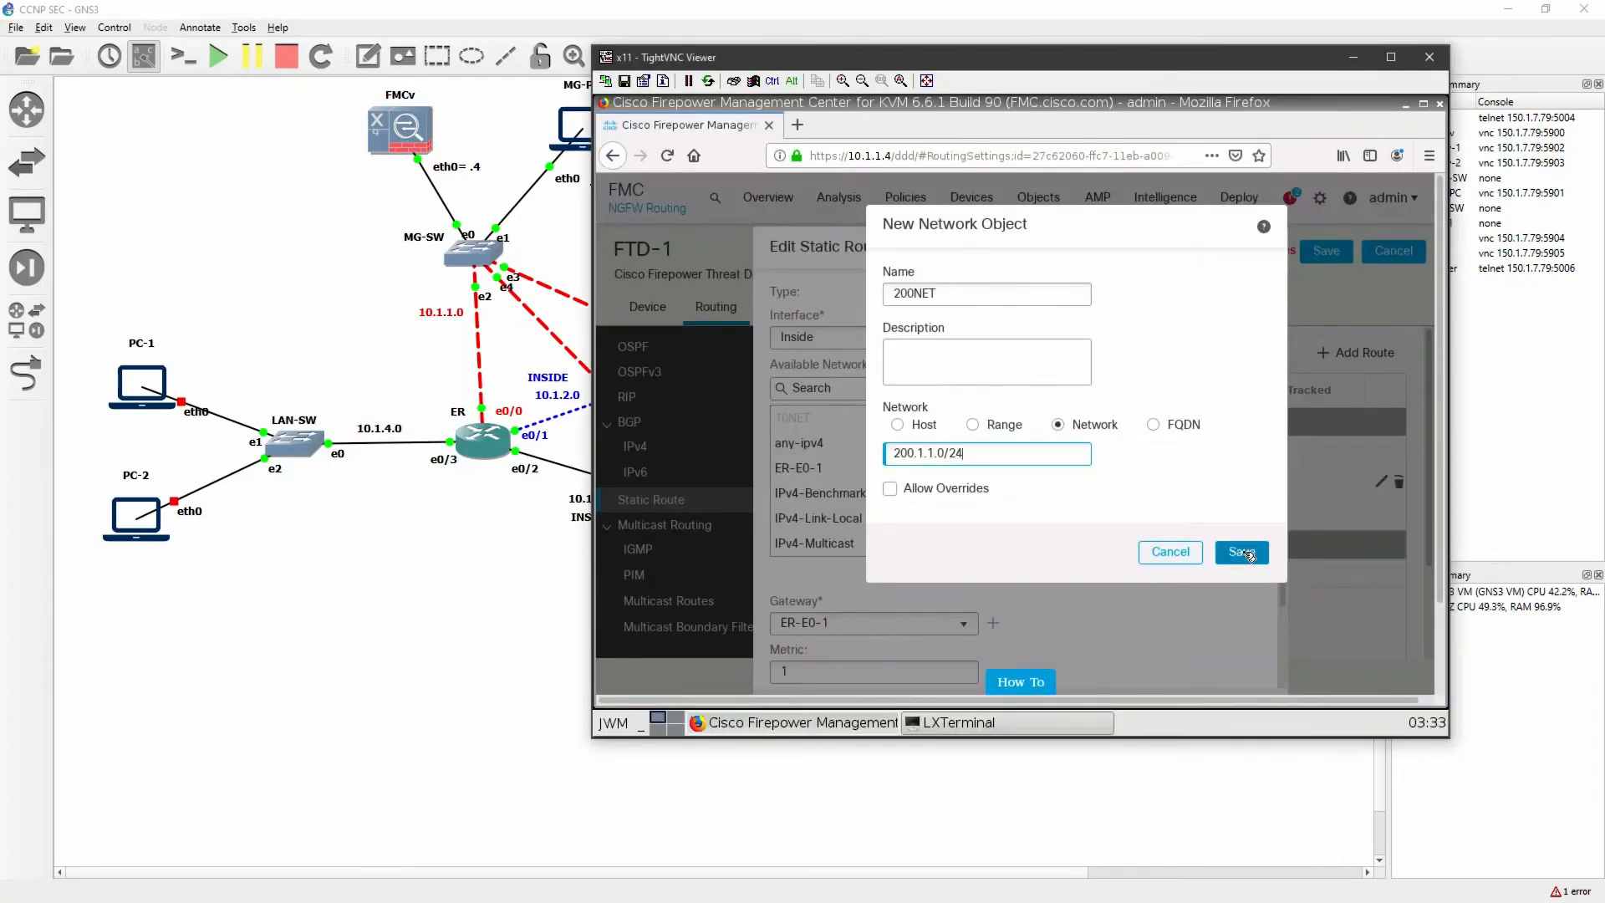
left_click(1246, 553)
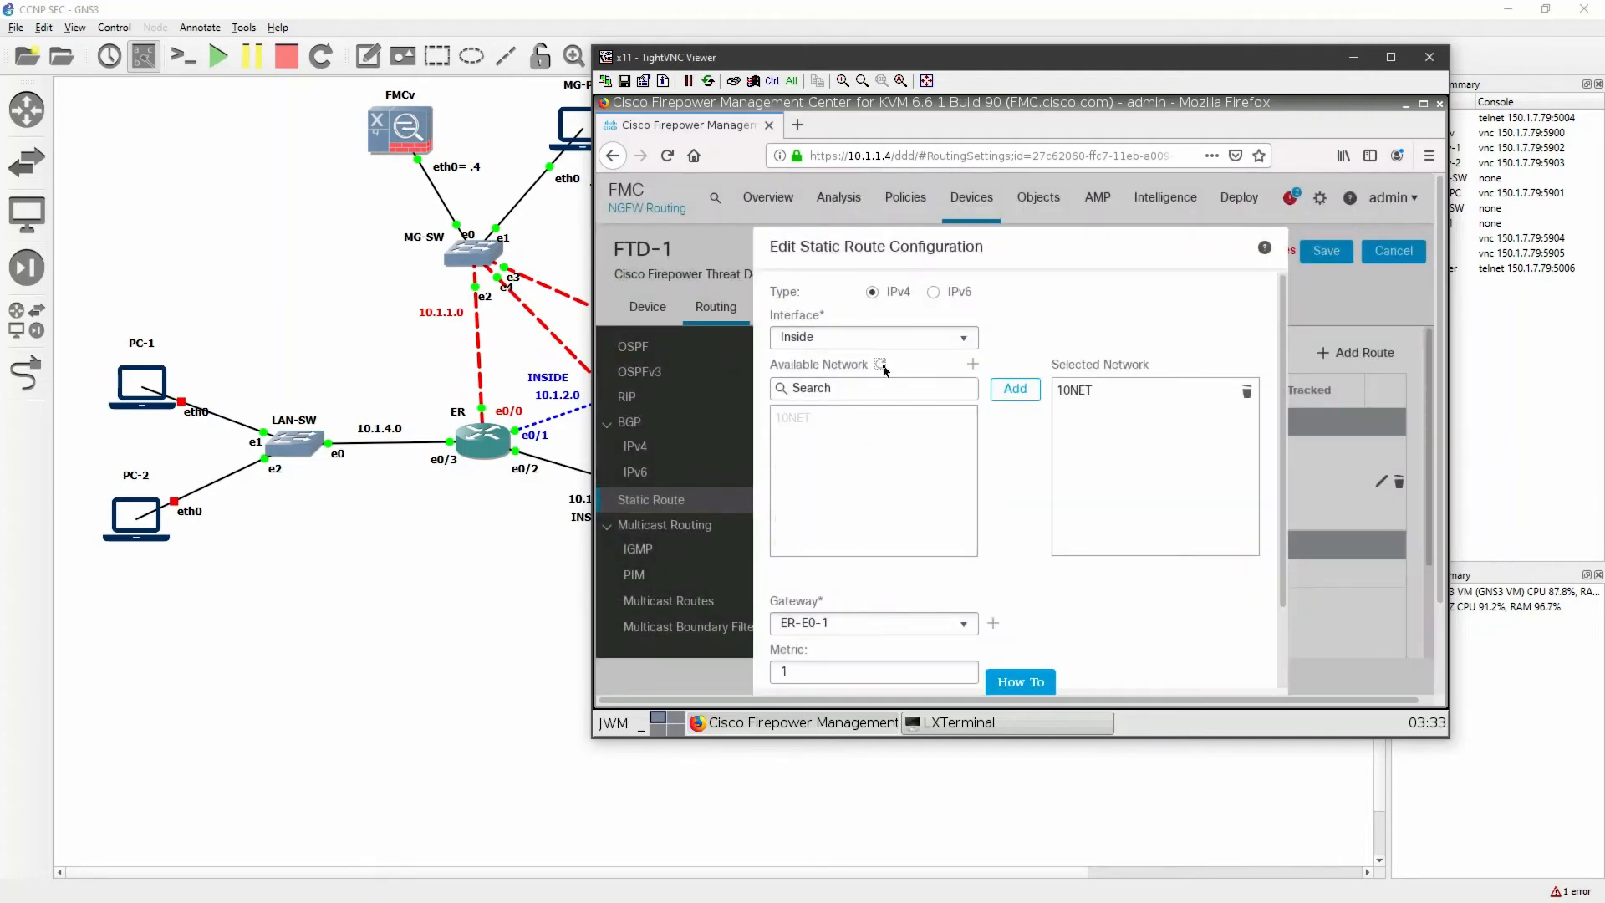
- Add 200NET to the static route's selected networks and confirm the route through gateway ER-E0-1
left_click(834, 443)
left_click(1011, 399)
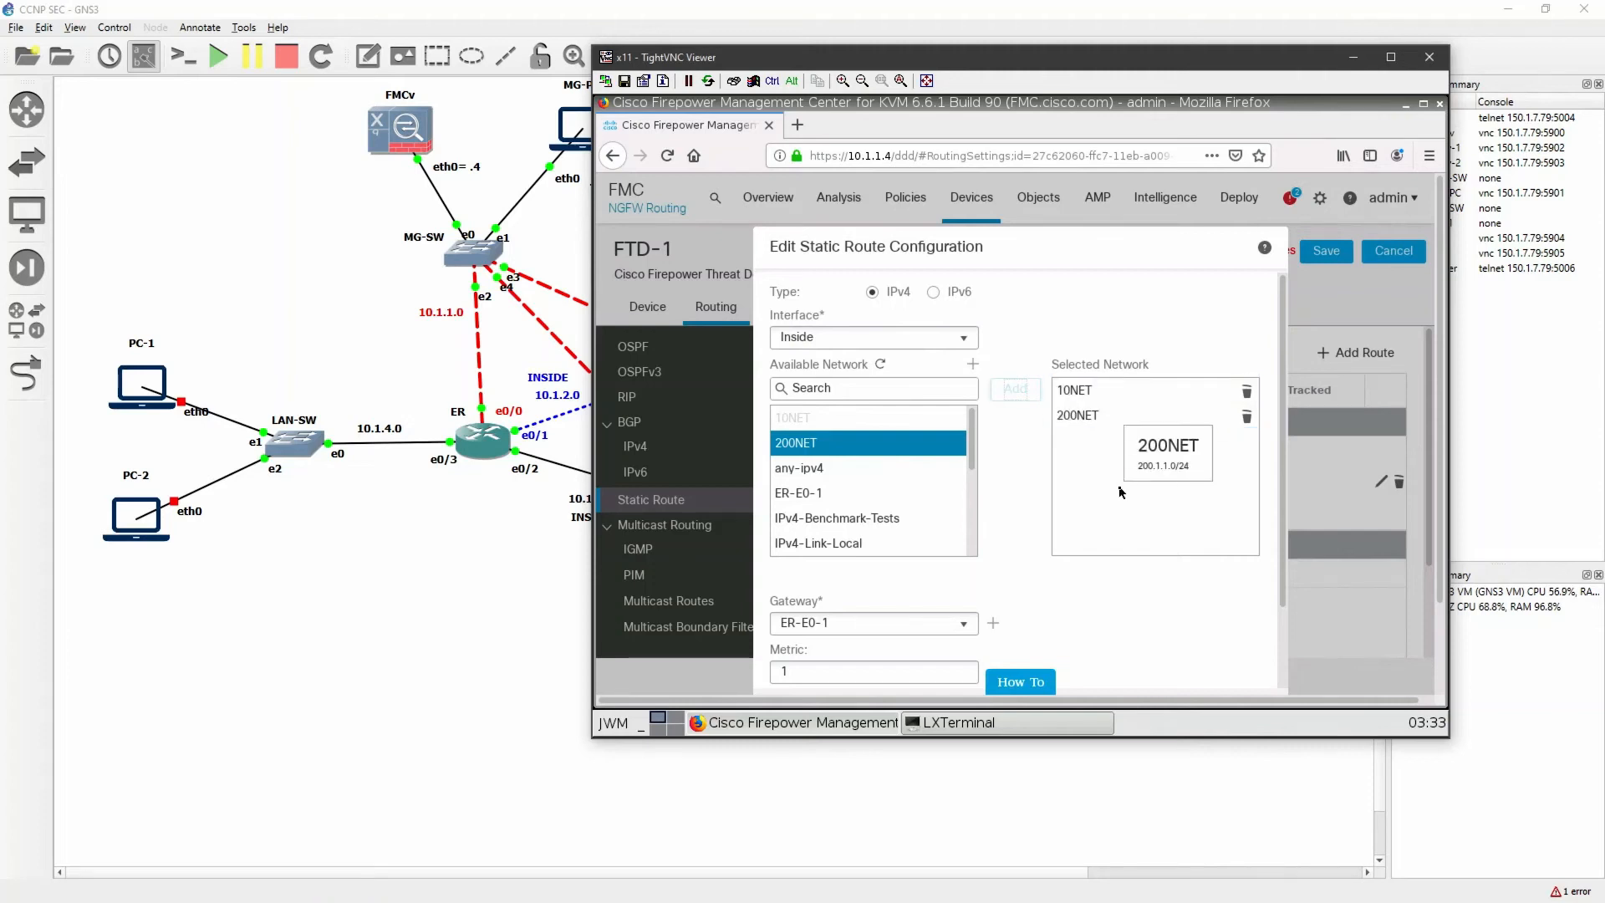
scroll(1112, 435, "down", 2)
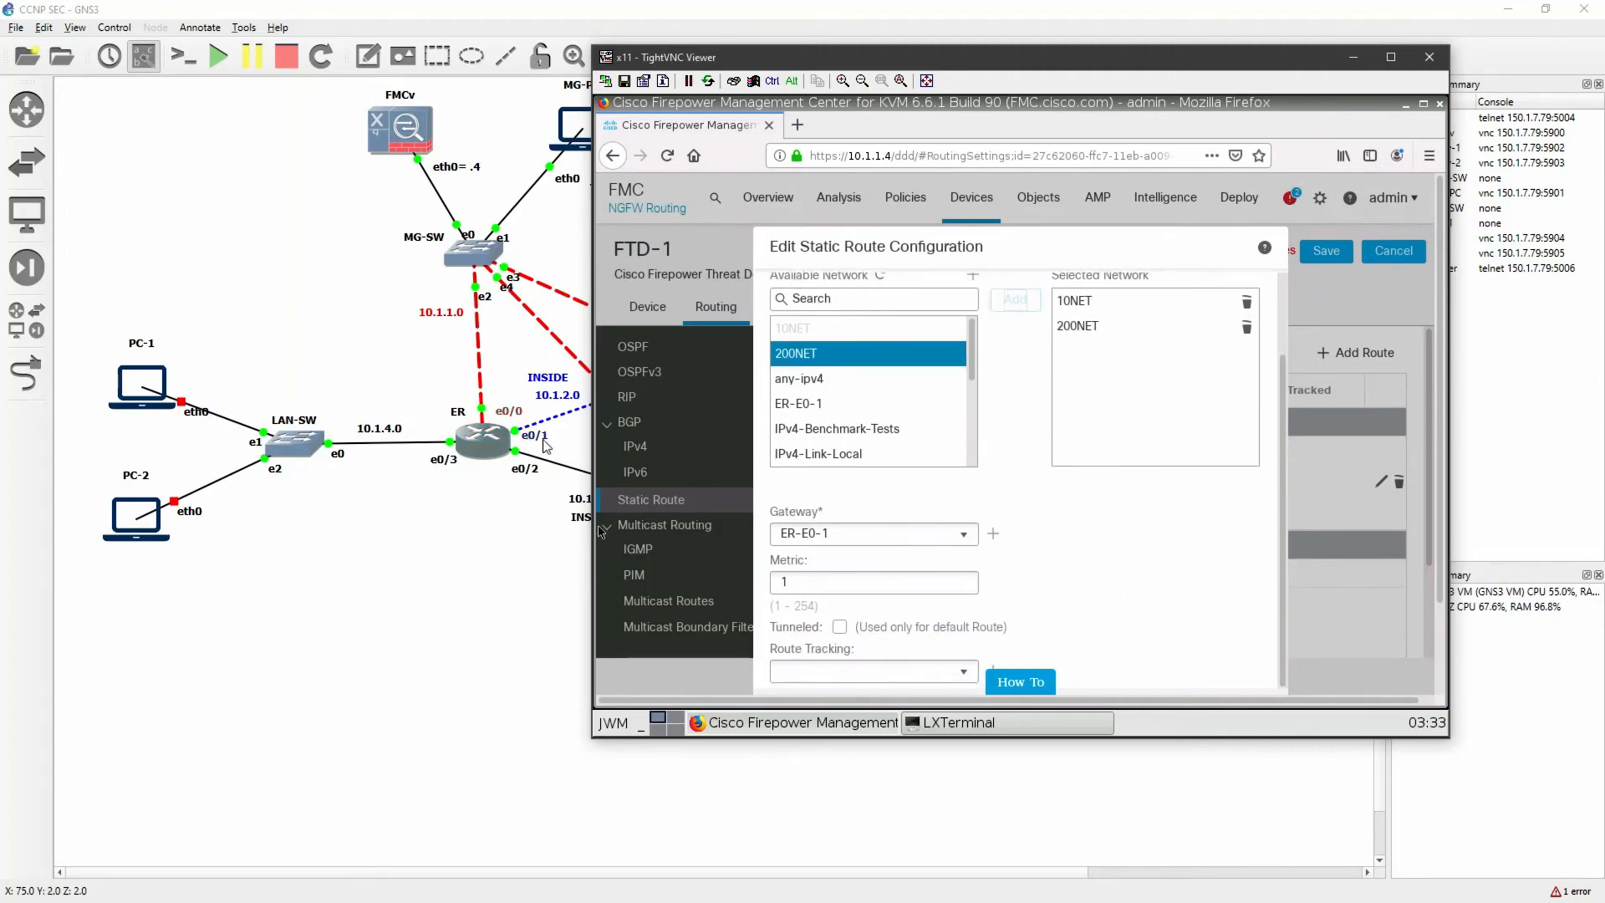
scroll(1112, 502, "down", 2)
left_click(1249, 617)
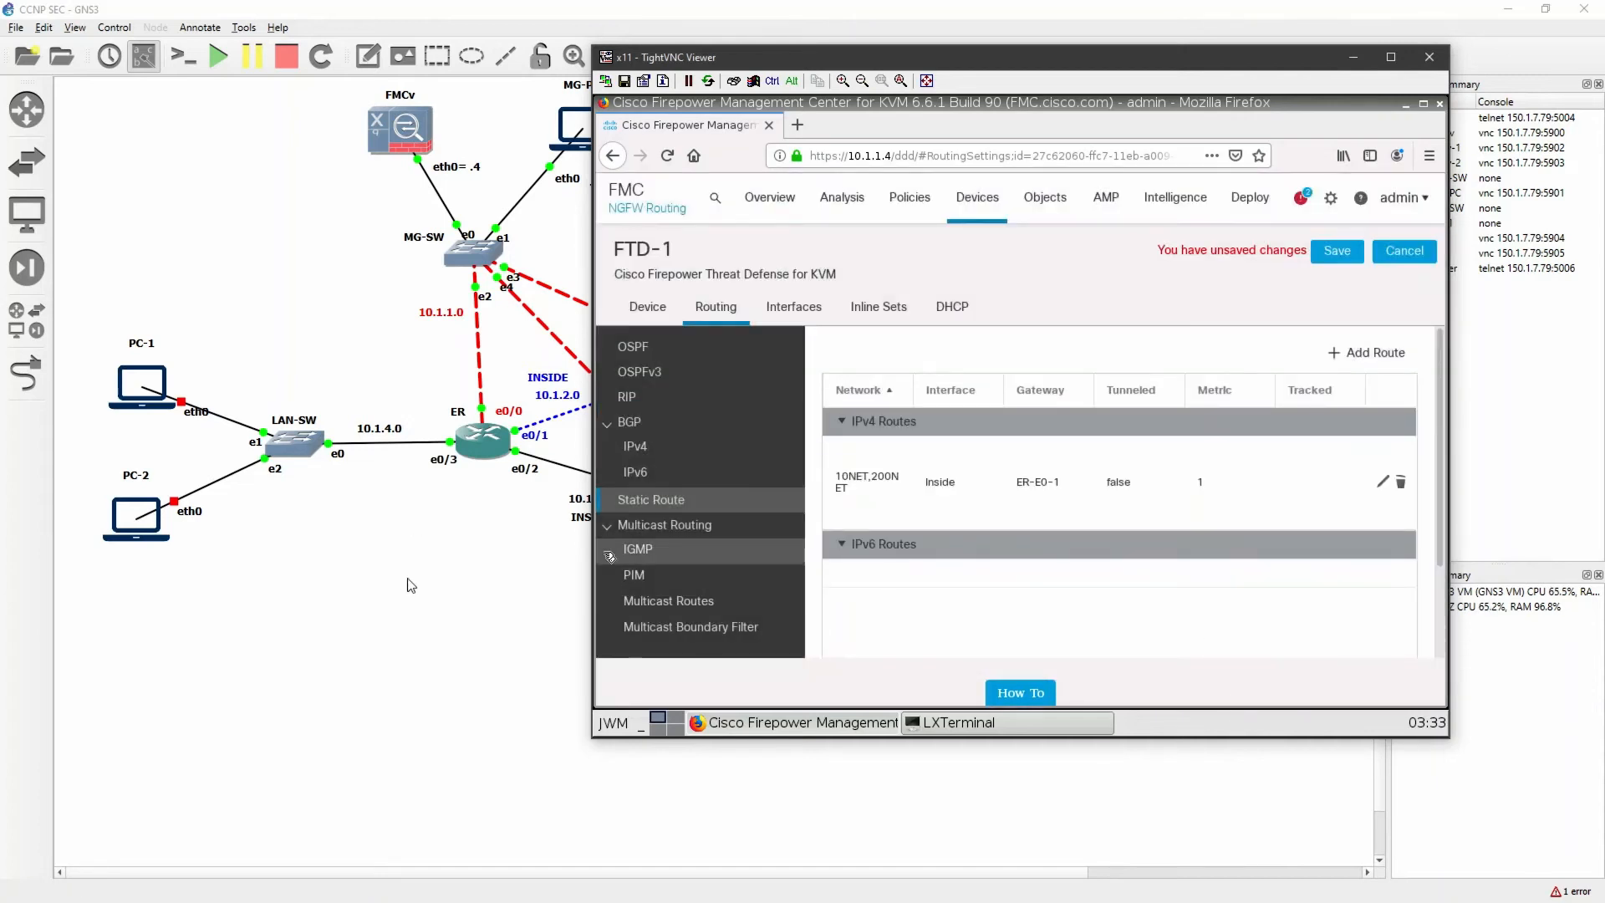
left_click(411, 586)
left_click_drag(627, 284, 788, 428)
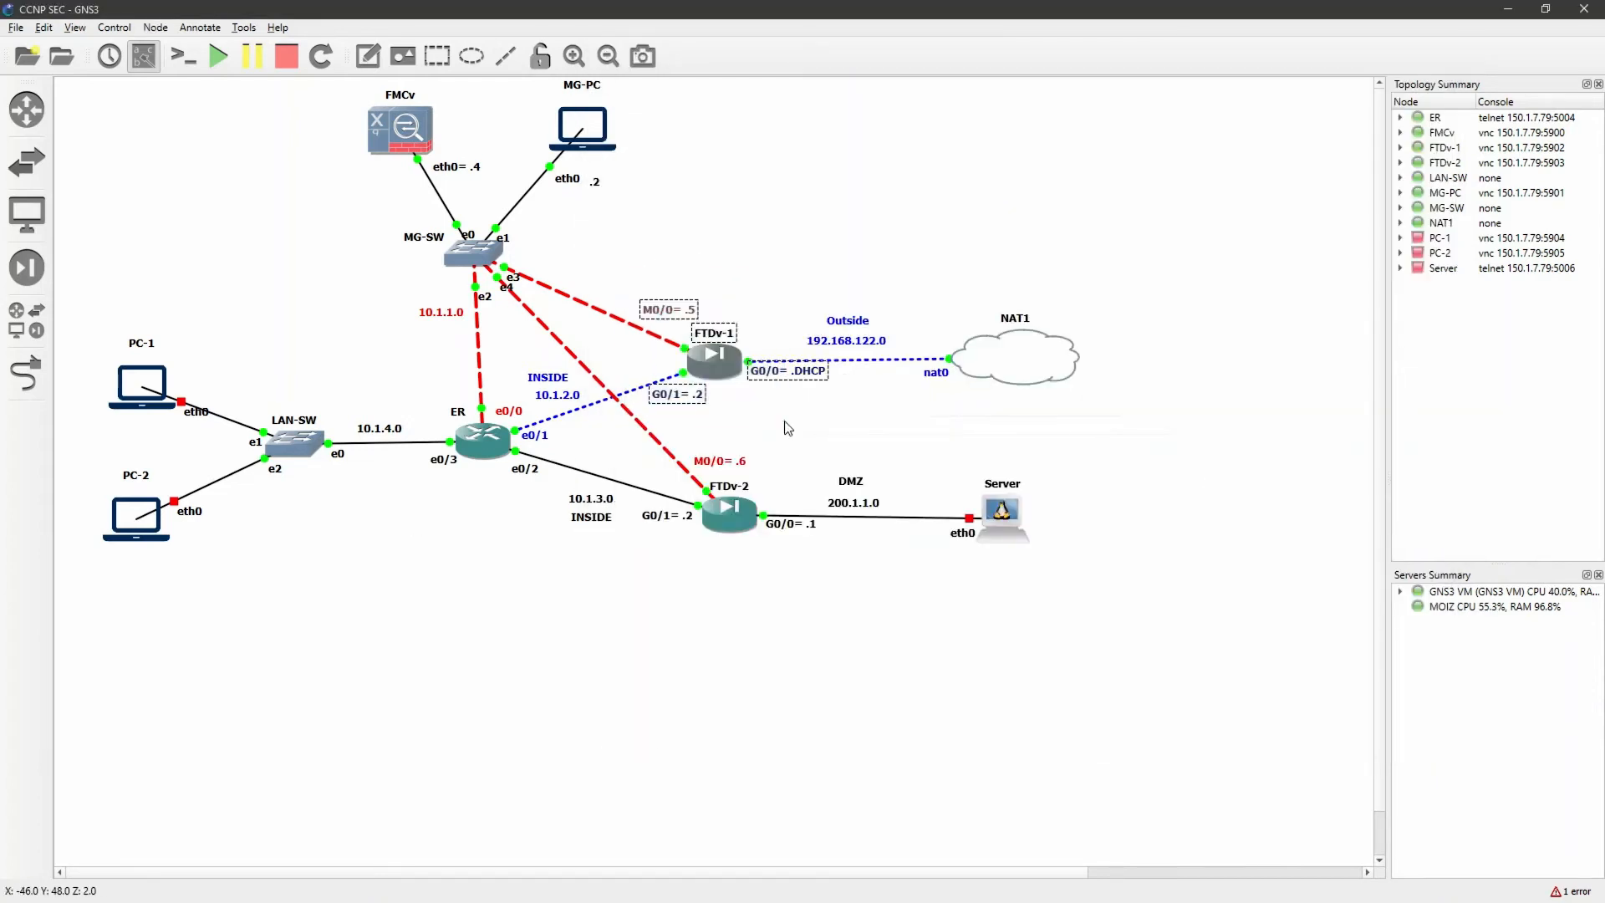
left_click(788, 428)
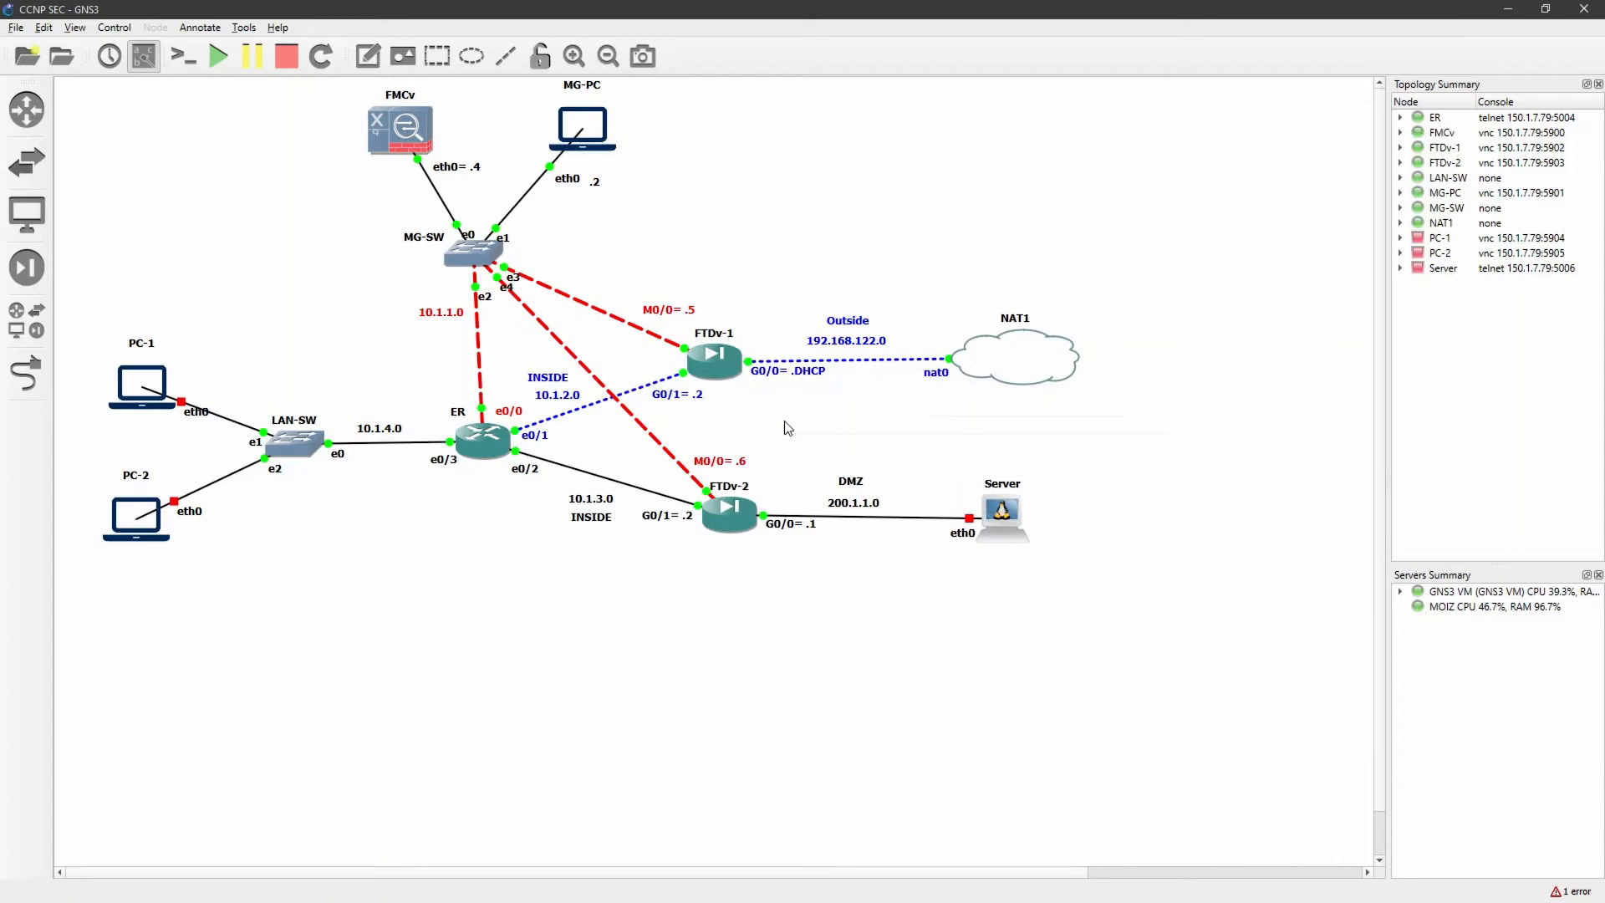
left_click_drag(390, 386, 568, 520)
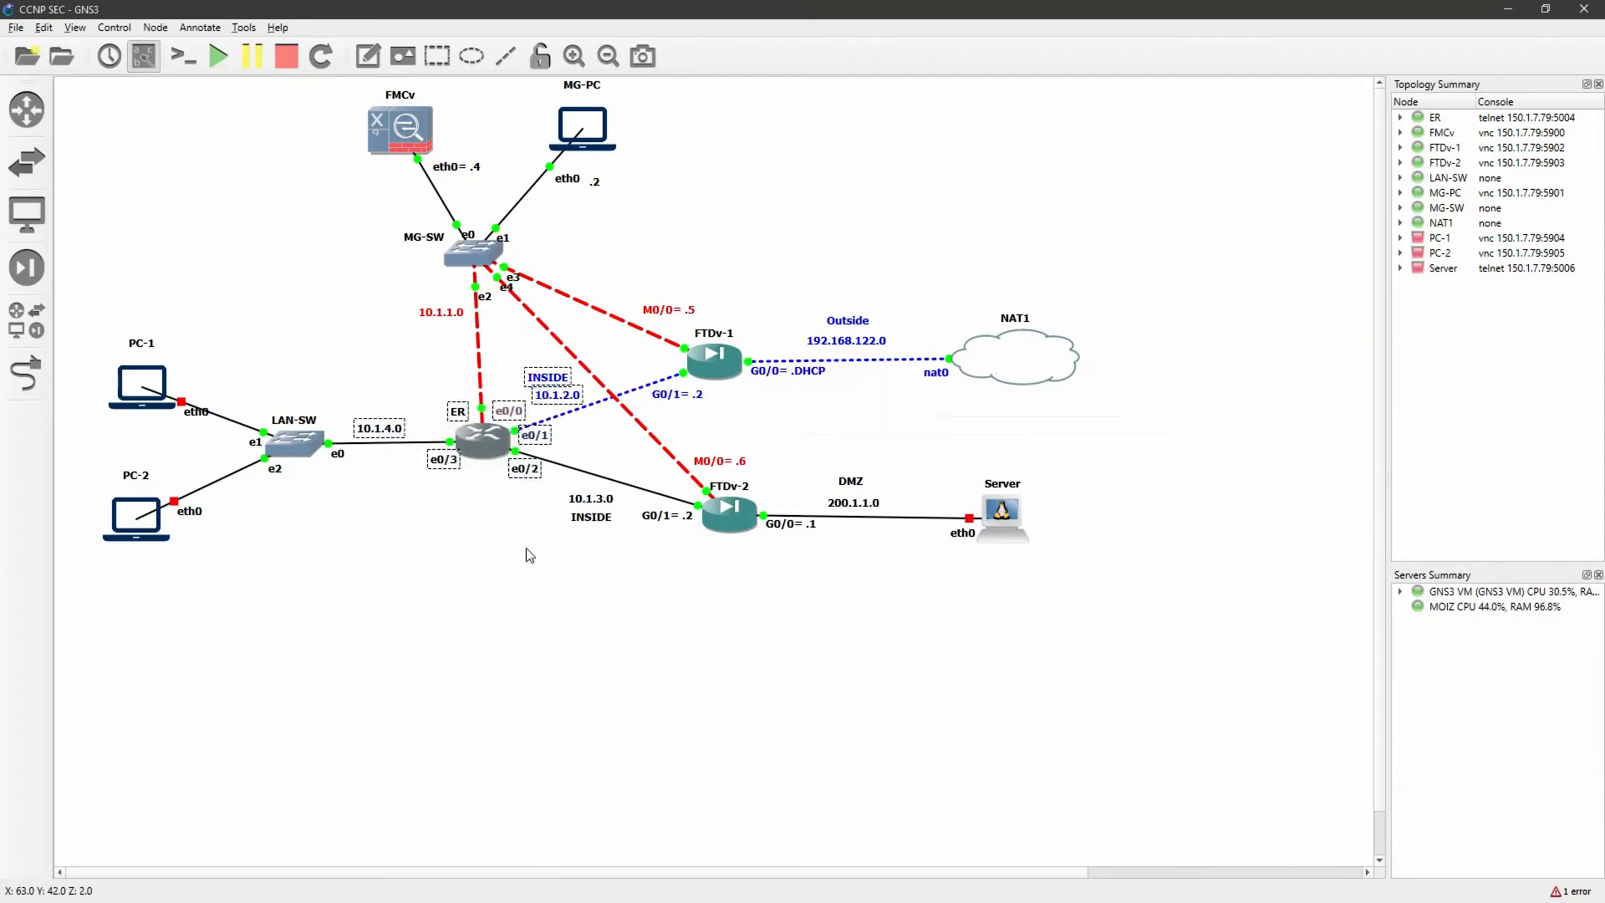
left_click(528, 555)
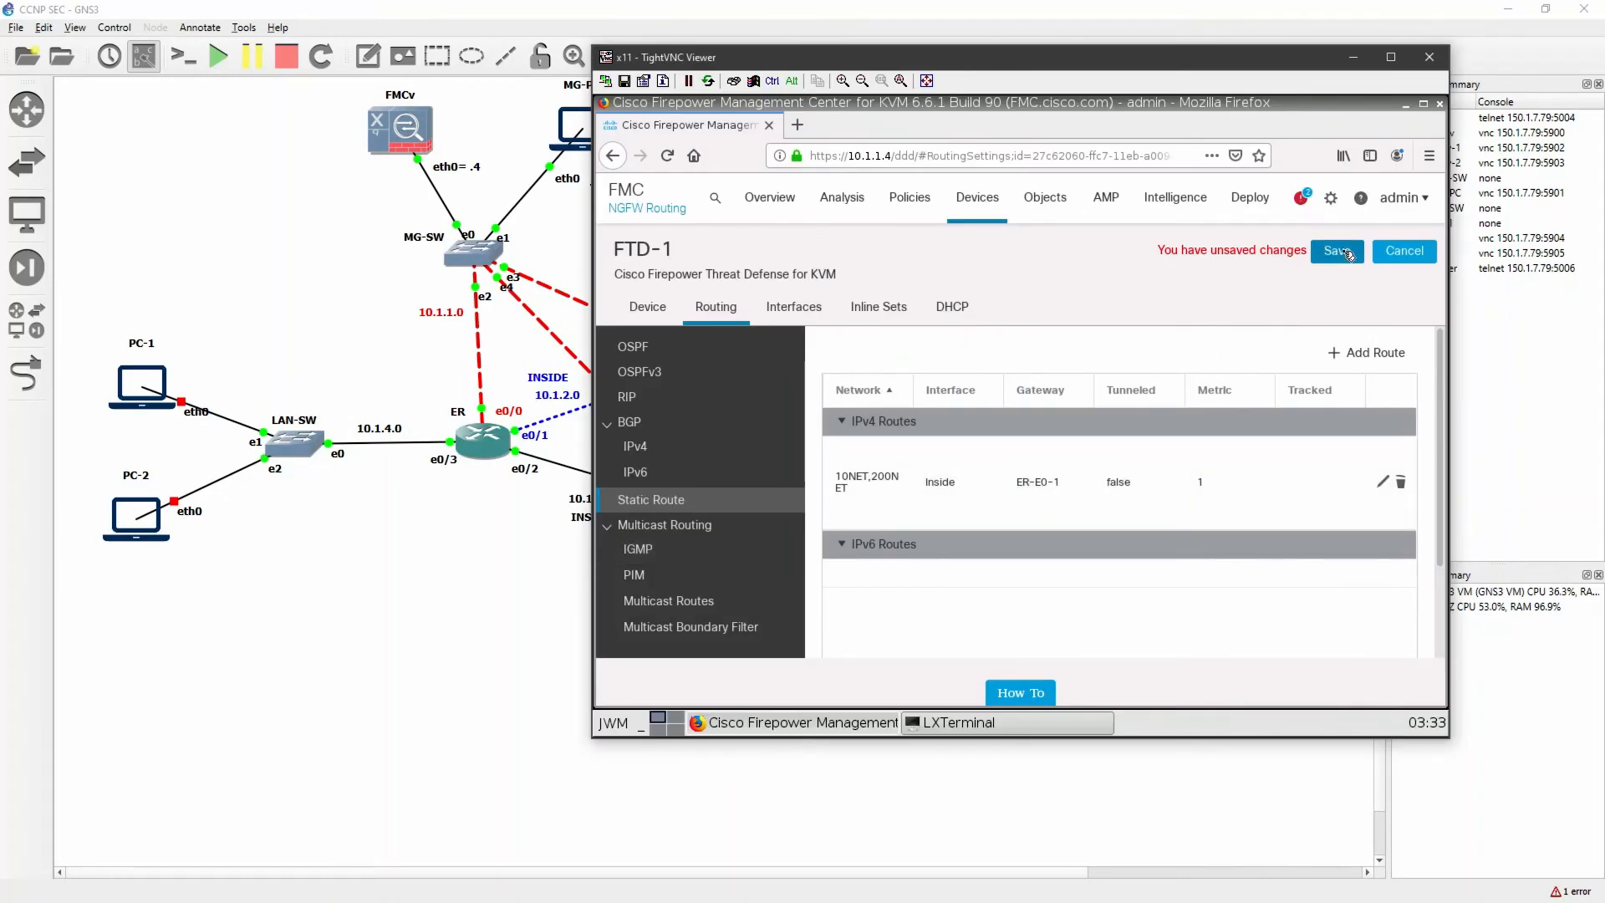
- Save FTD-1's routing changes and open the list of devices with pending deployments
left_click(1348, 253)
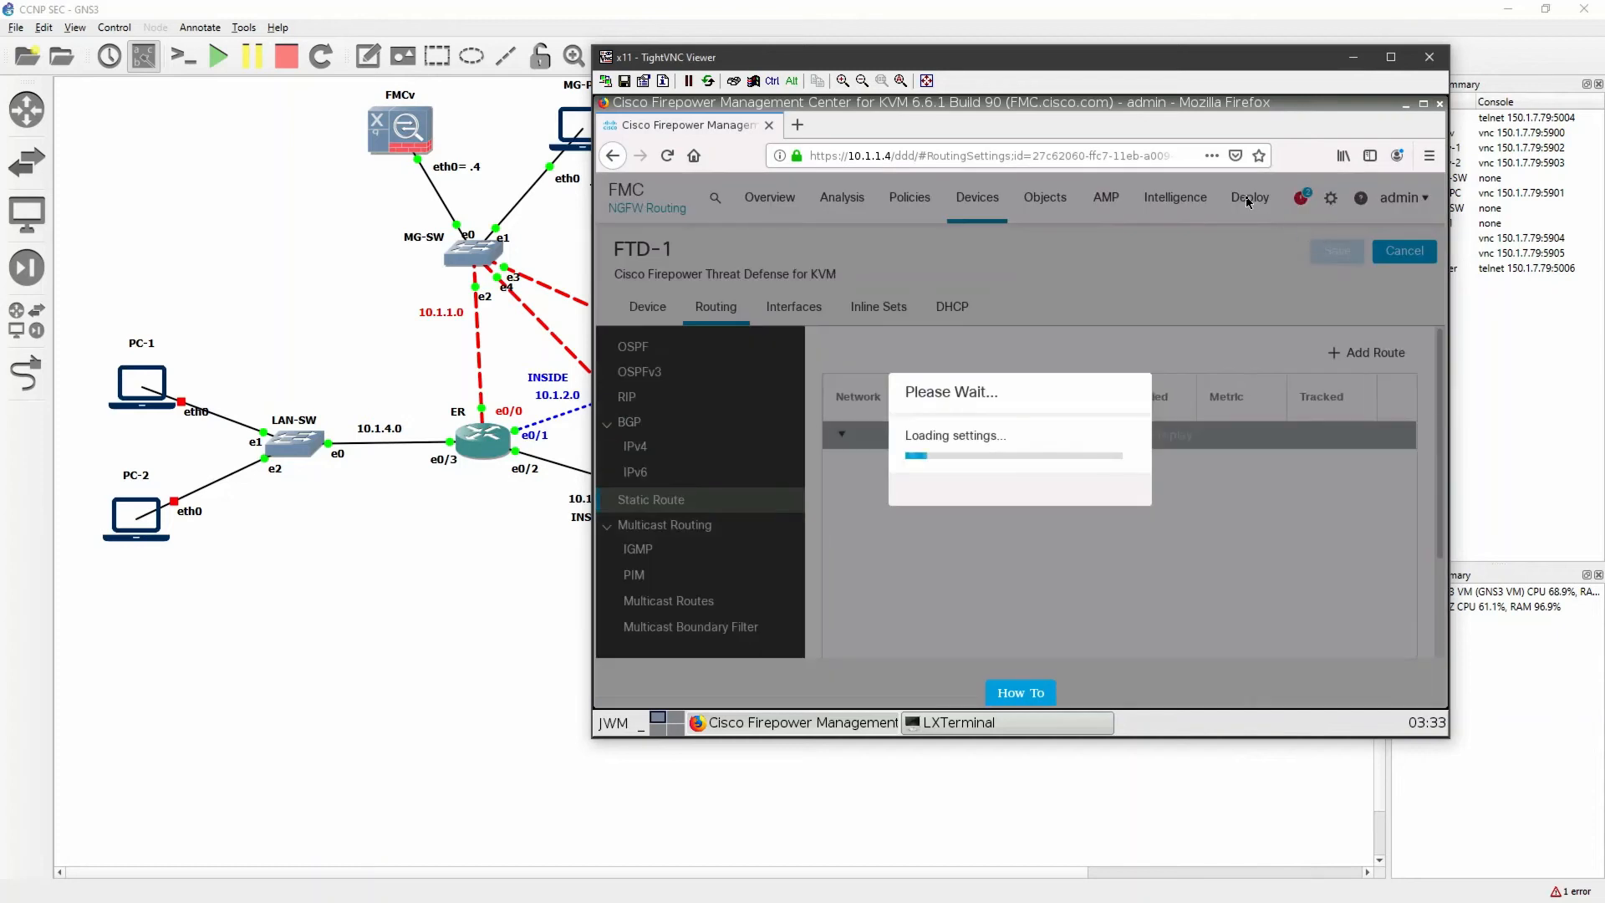
left_click(1254, 204)
left_click(1273, 249)
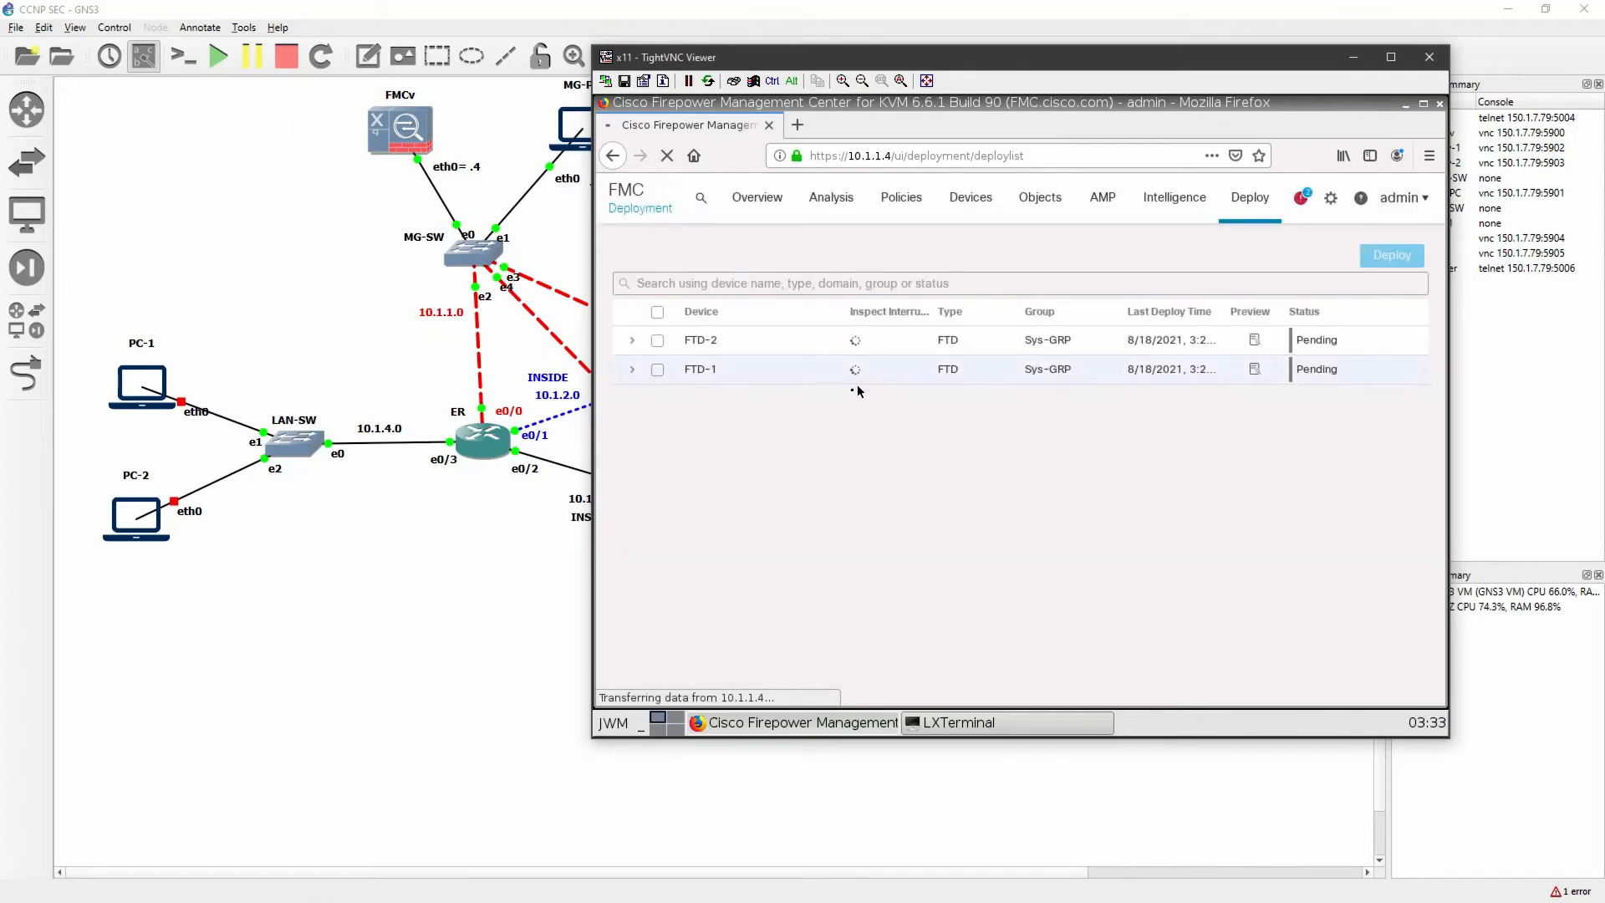
- Review the pending changes, select only FTD-1, and deploy its interface and static route configuration
left_click(640, 343)
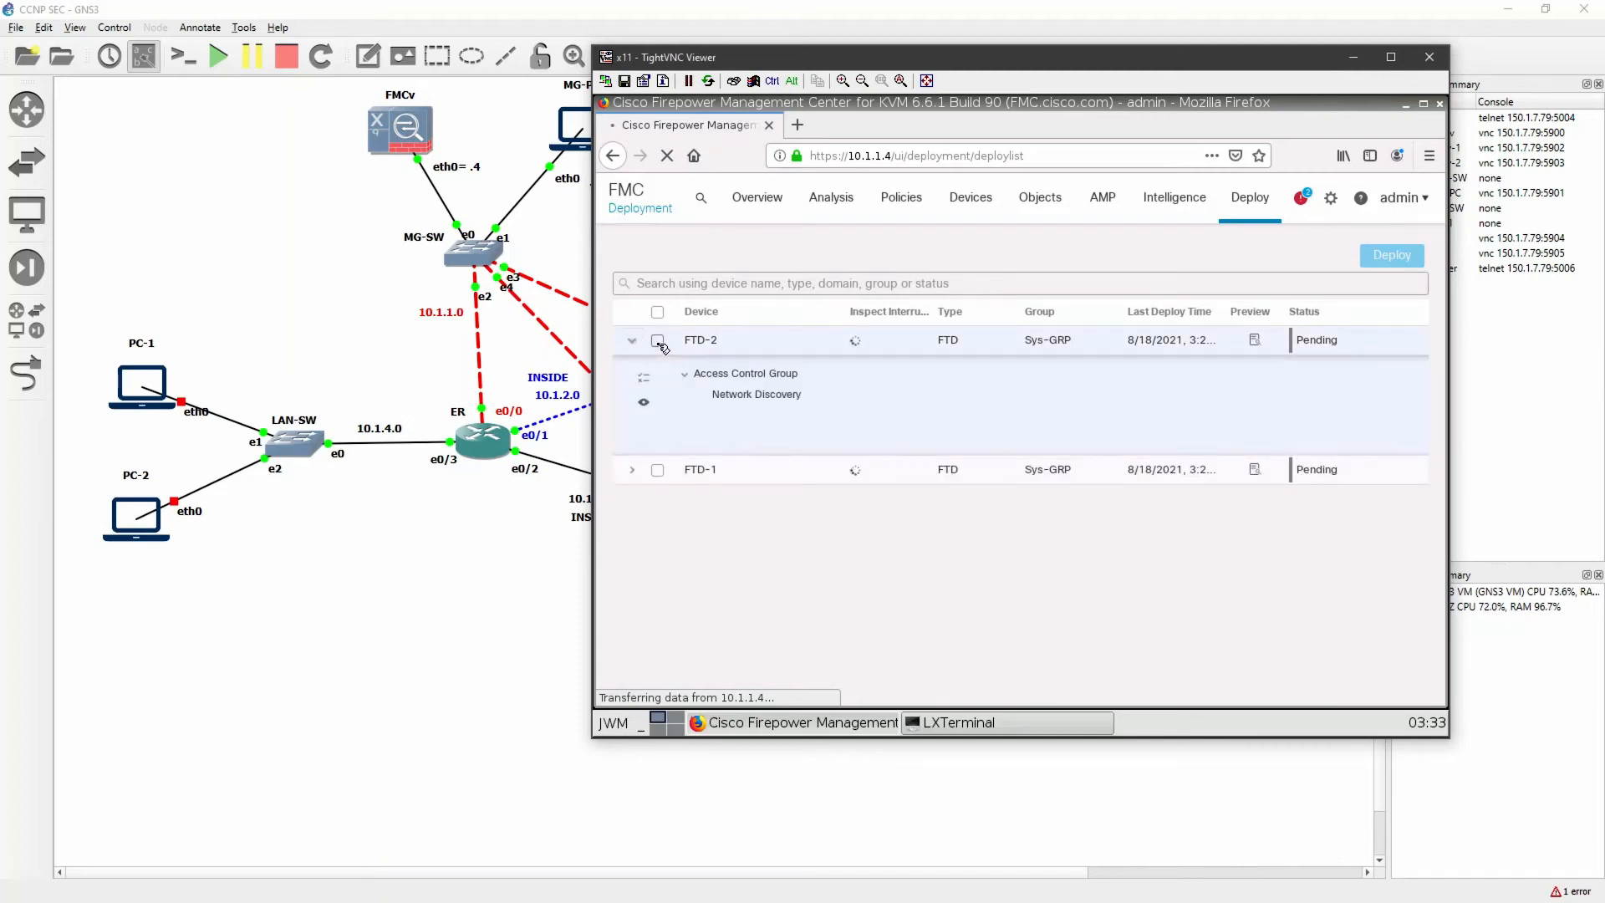
left_click(658, 343)
left_click(659, 344)
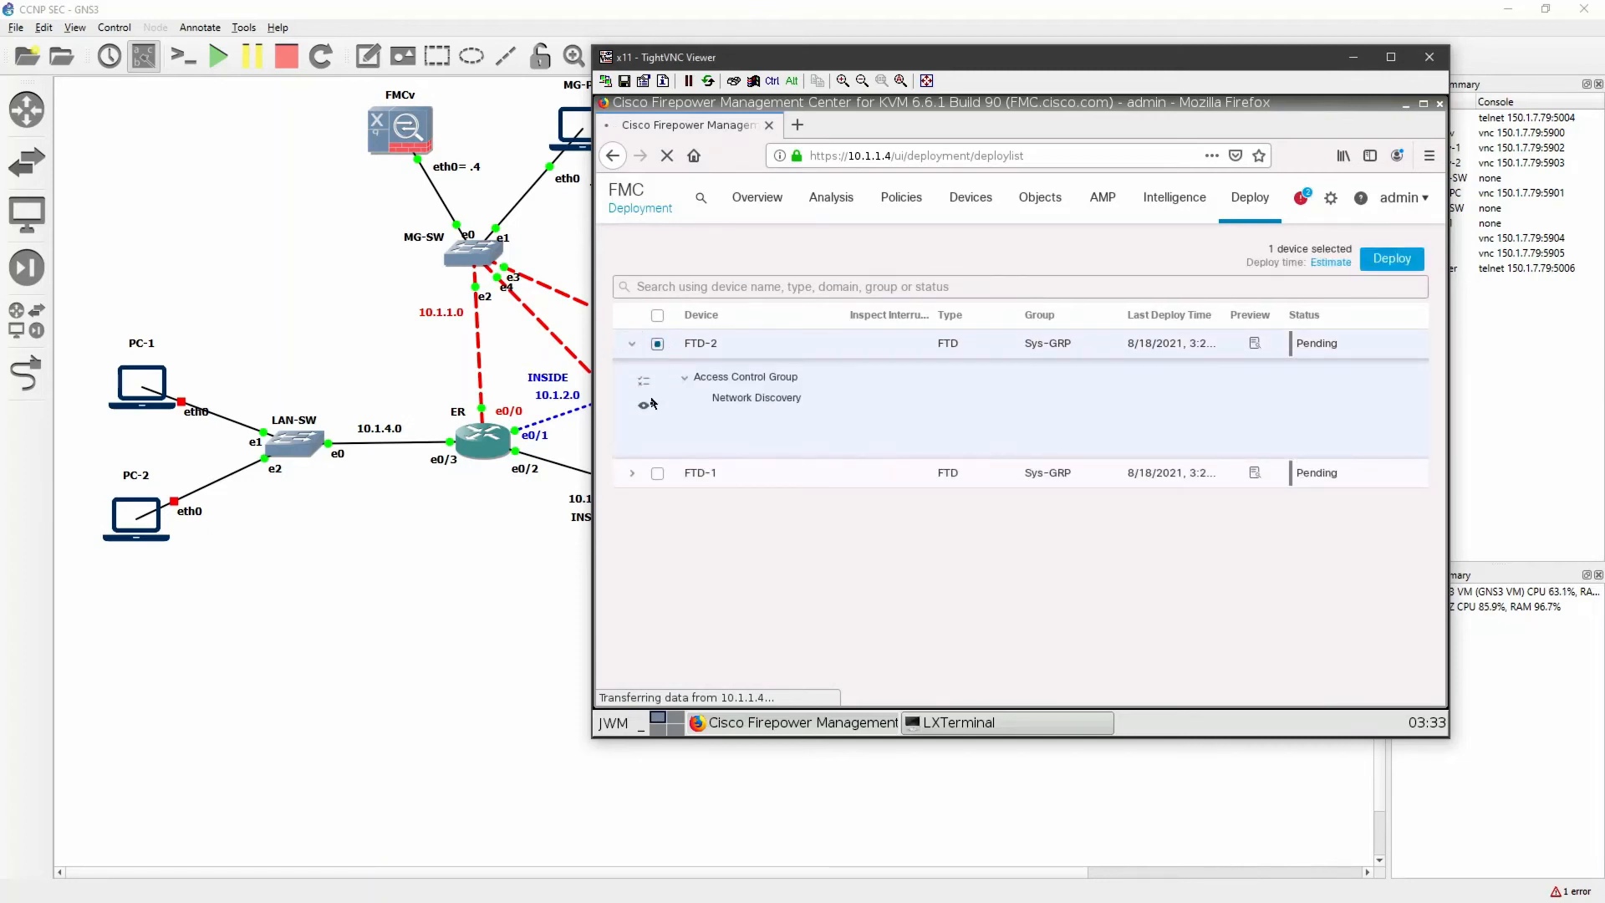
left_click(658, 473)
left_click(633, 475)
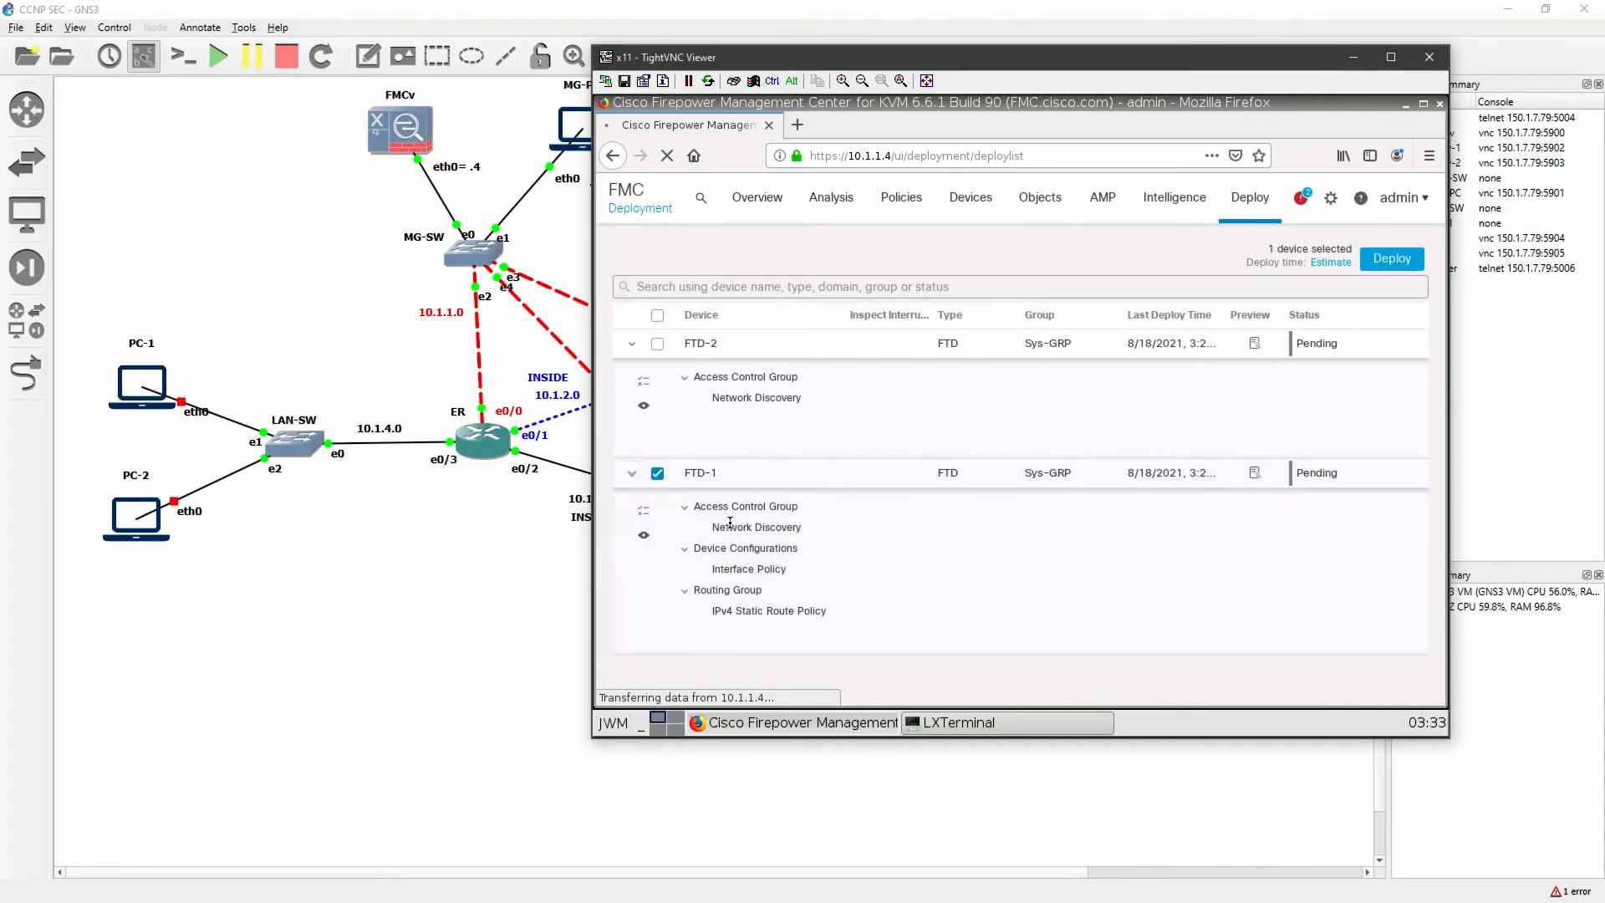
left_click(1392, 258)
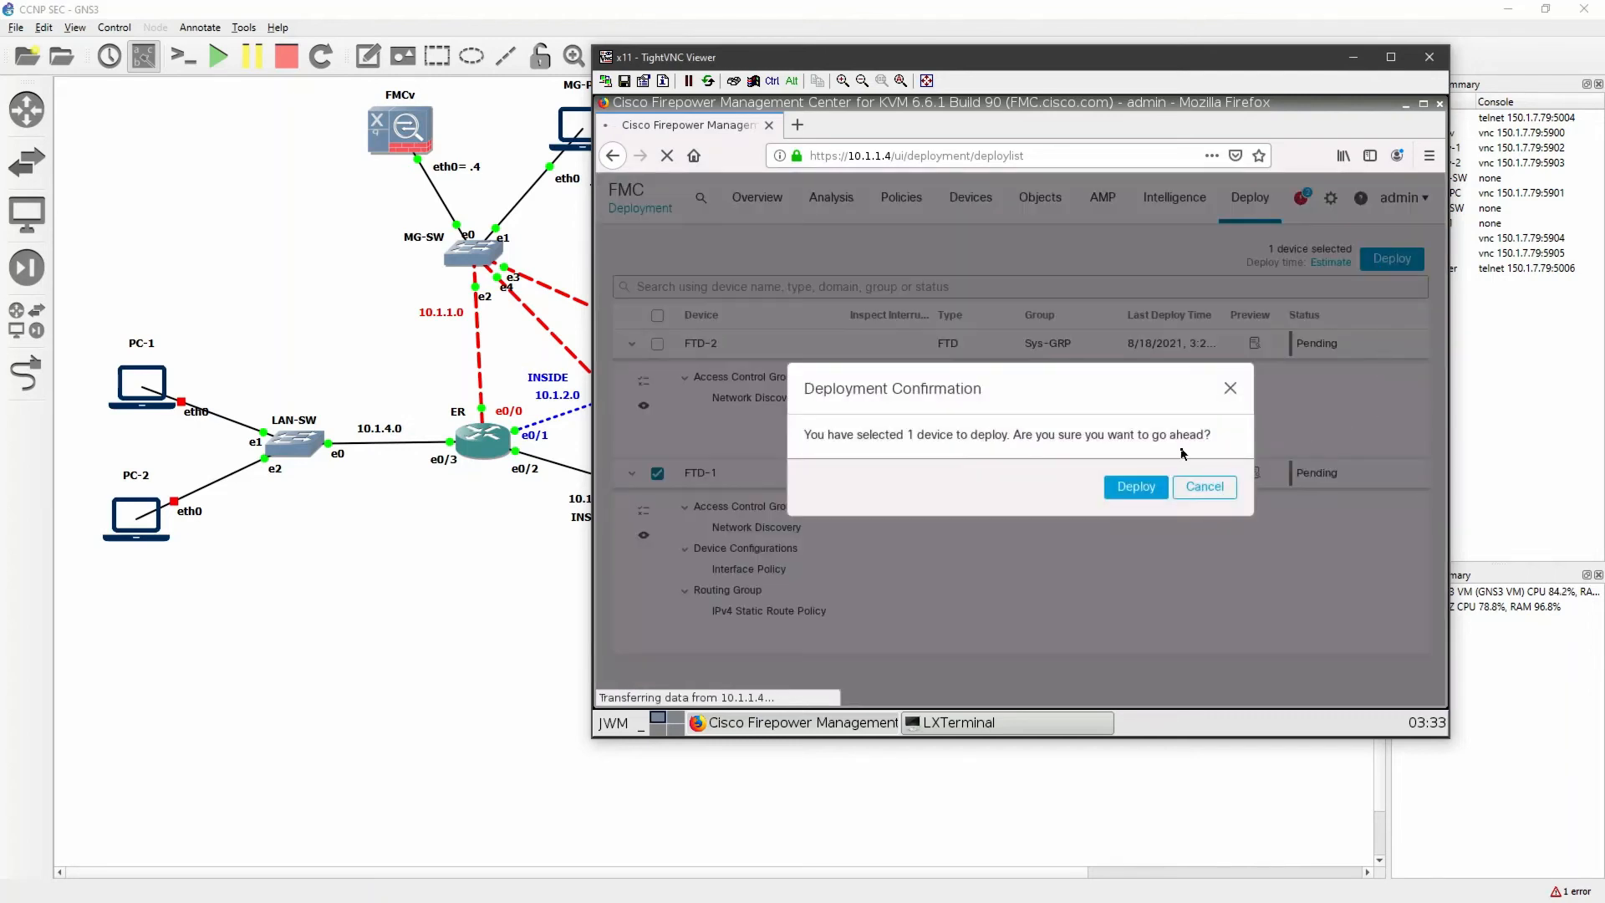
left_click(1136, 487)
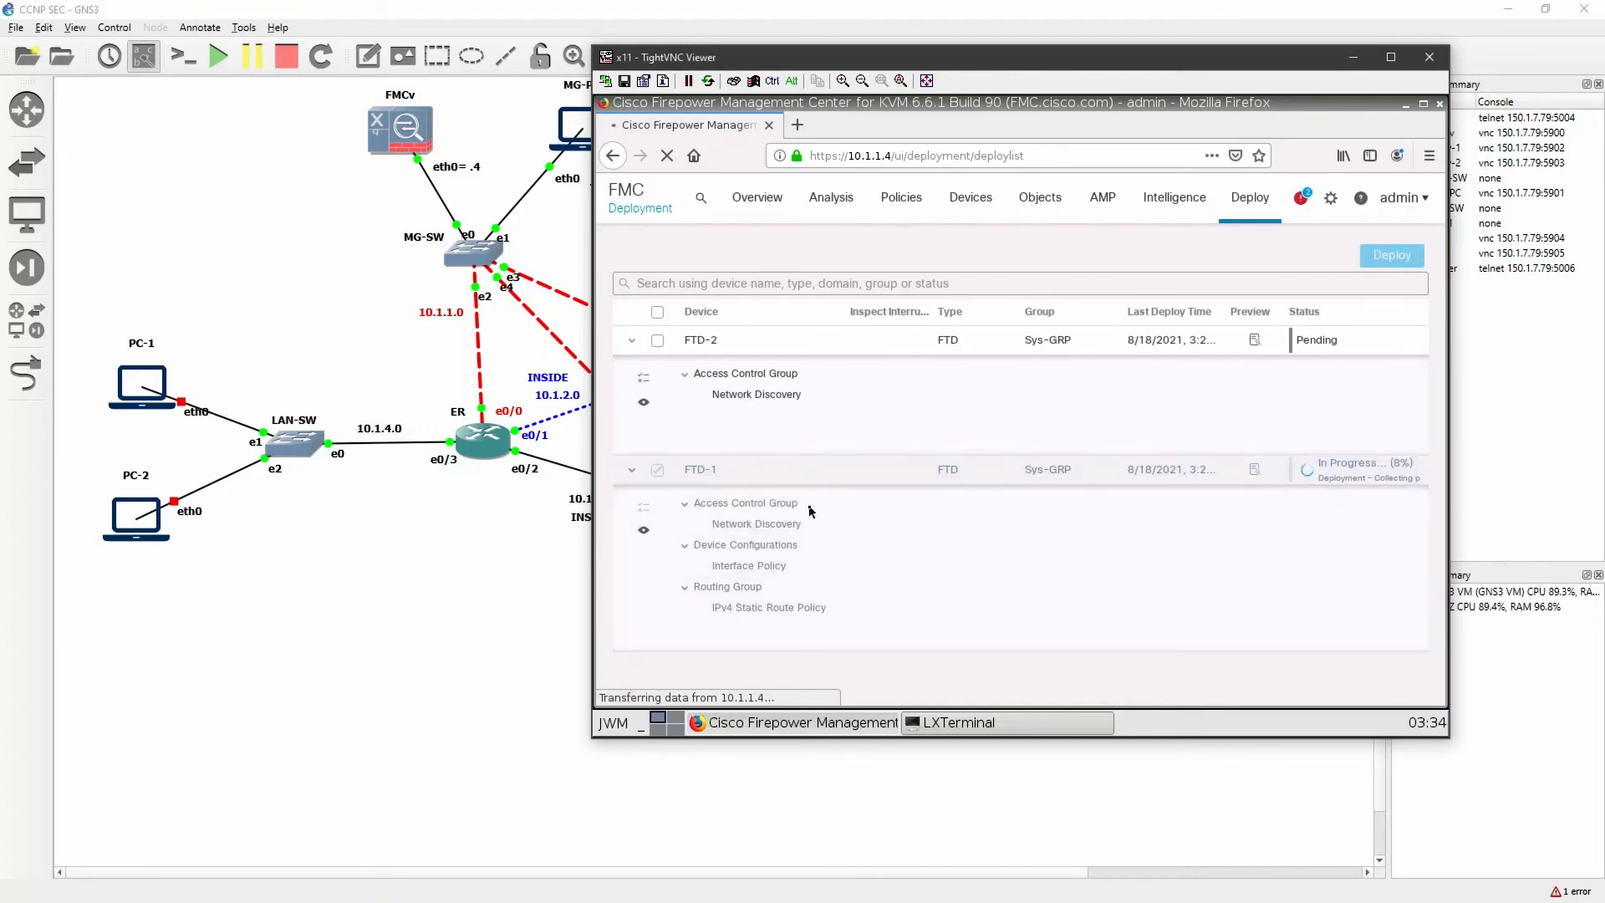
- Open the ER router's console from the GNS3 topology and list its interfaces, keeping the topology's link addresses in view
left_click(428, 589)
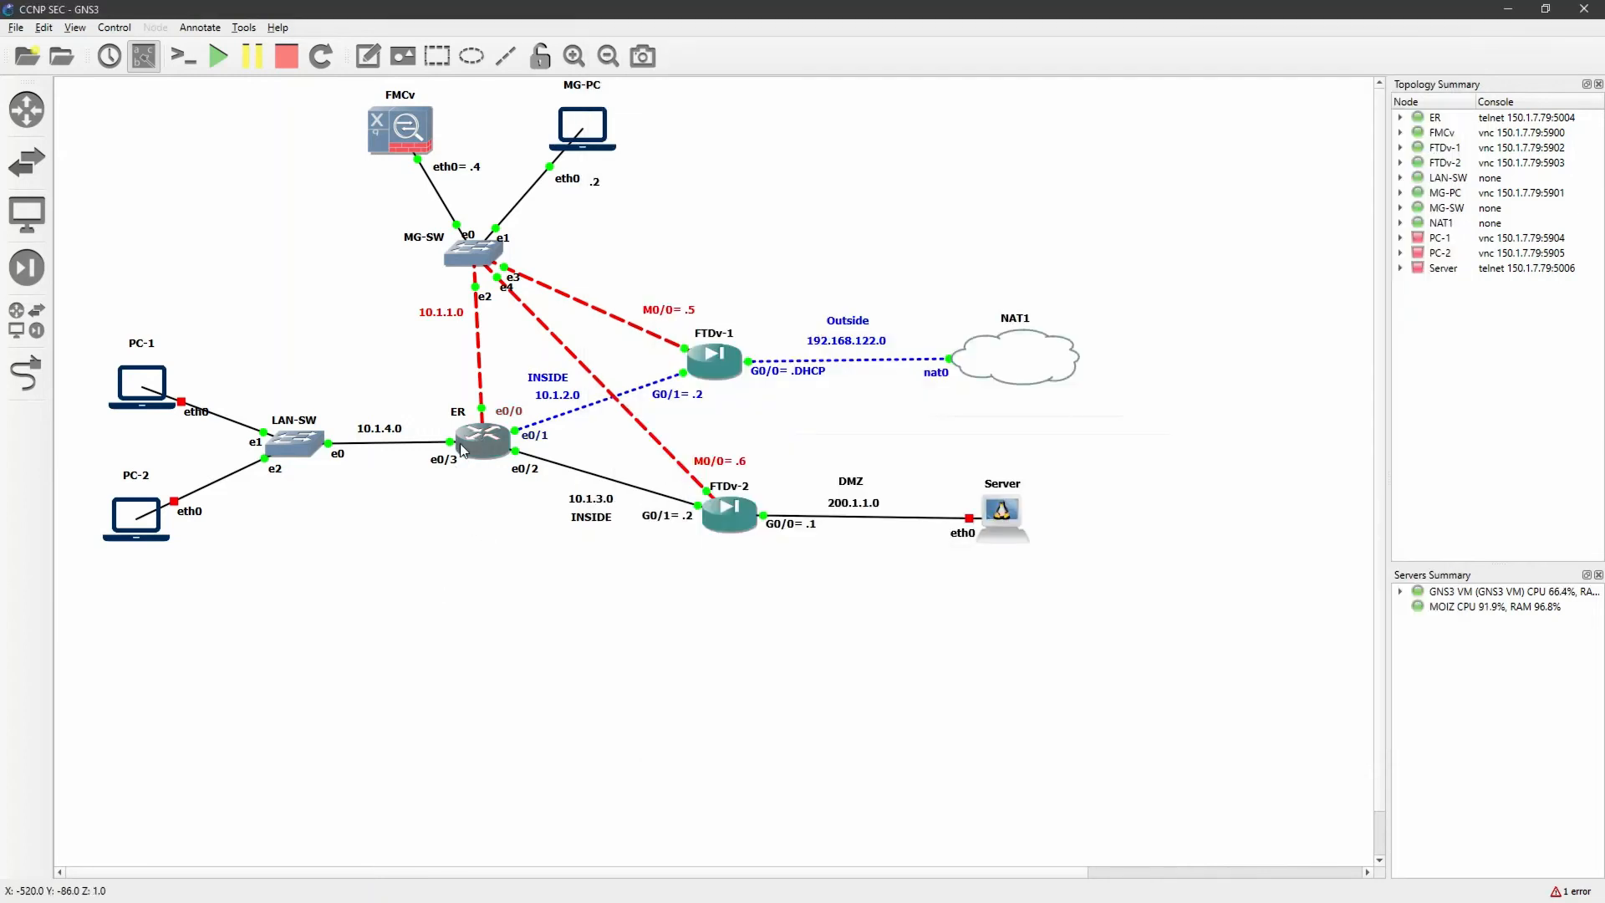
double_click(482, 440)
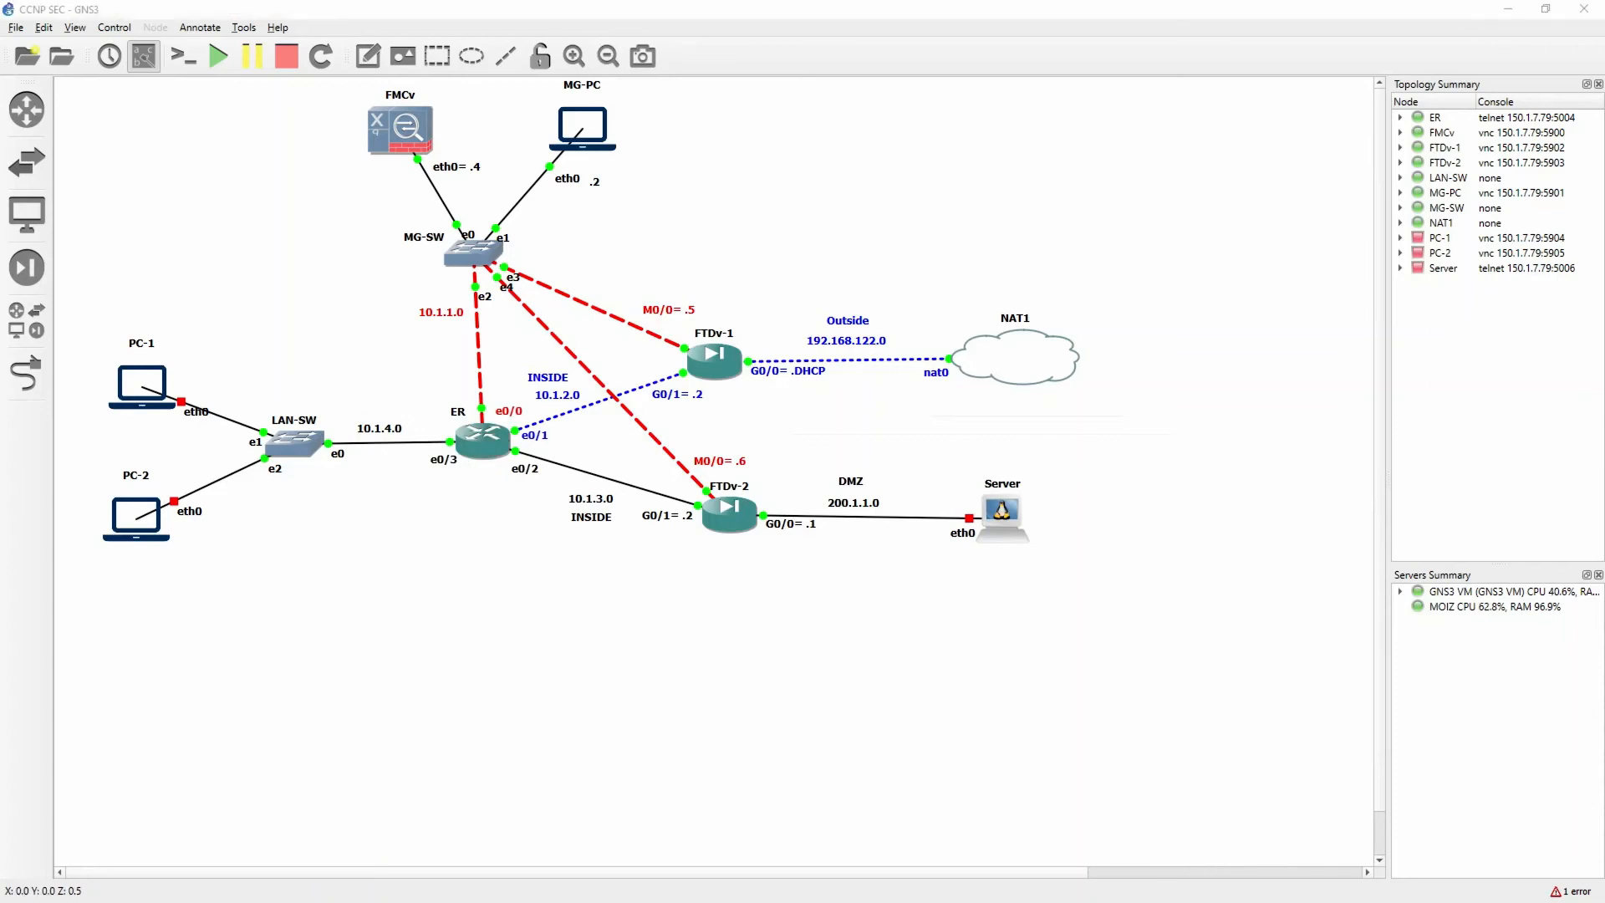
type("sh ip int br")
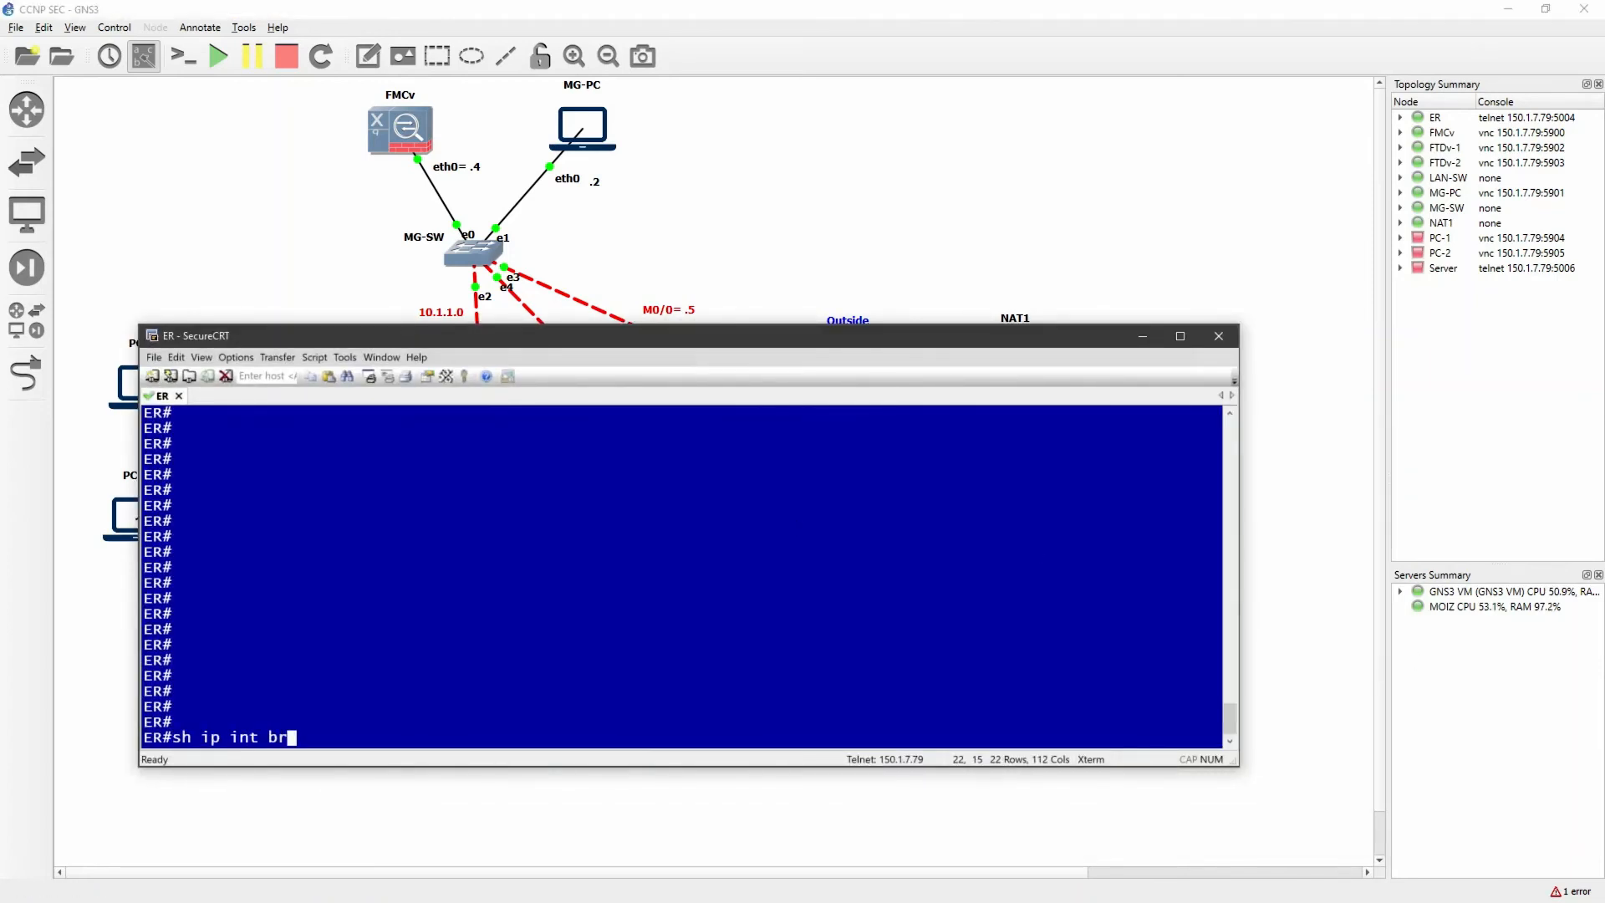
key("Return")
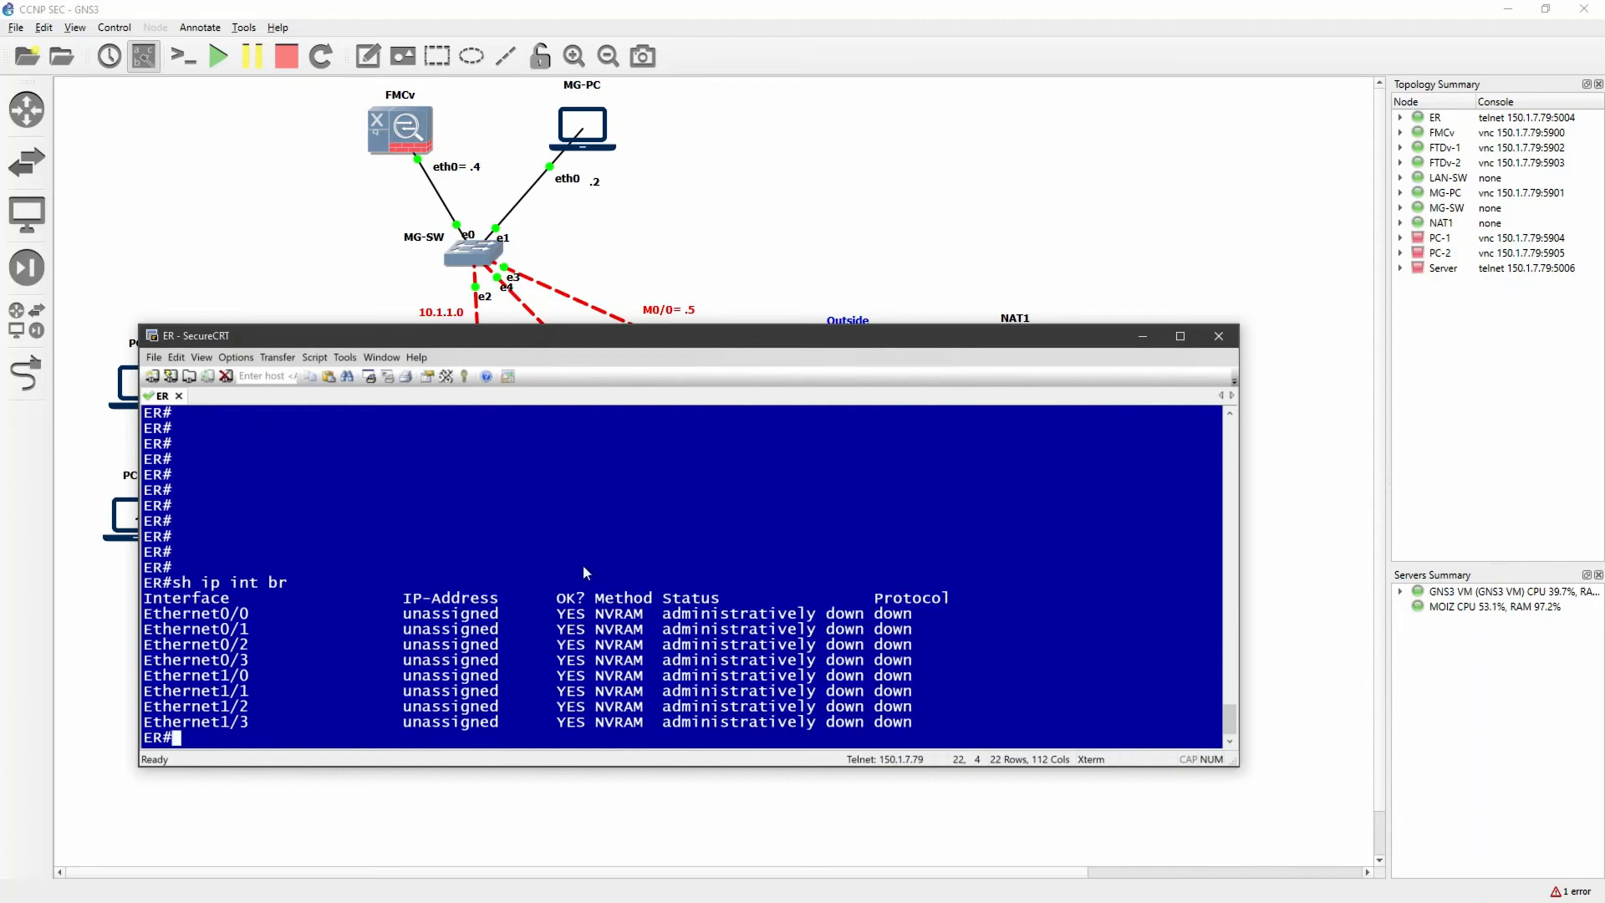
left_click_drag(1239, 765, 1322, 665)
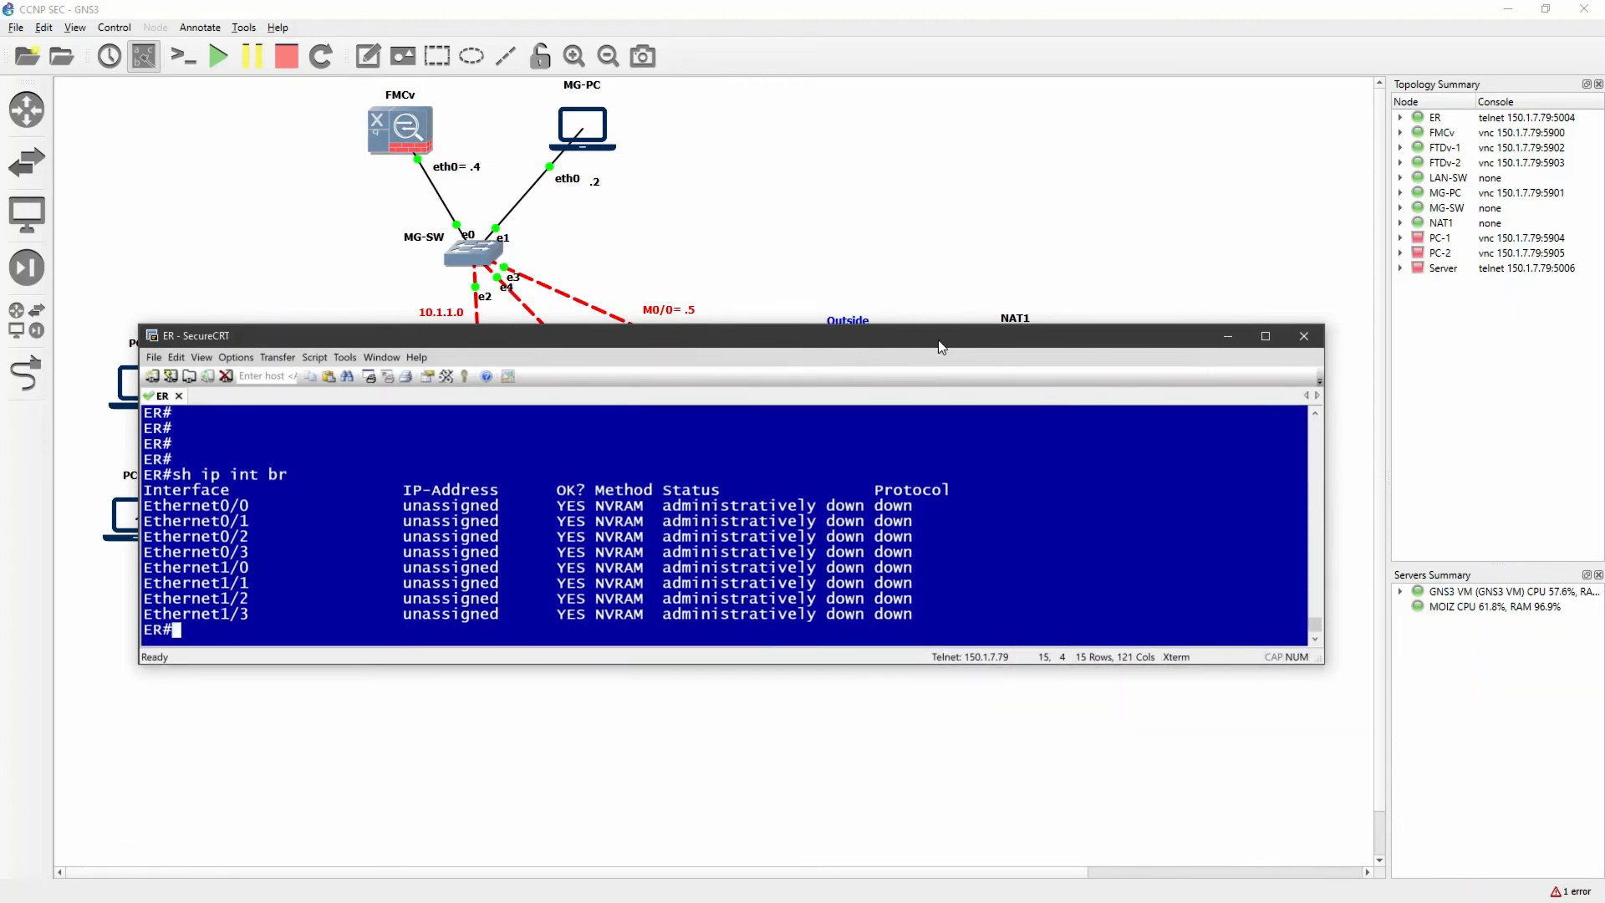
left_click_drag(941, 347, 979, 513)
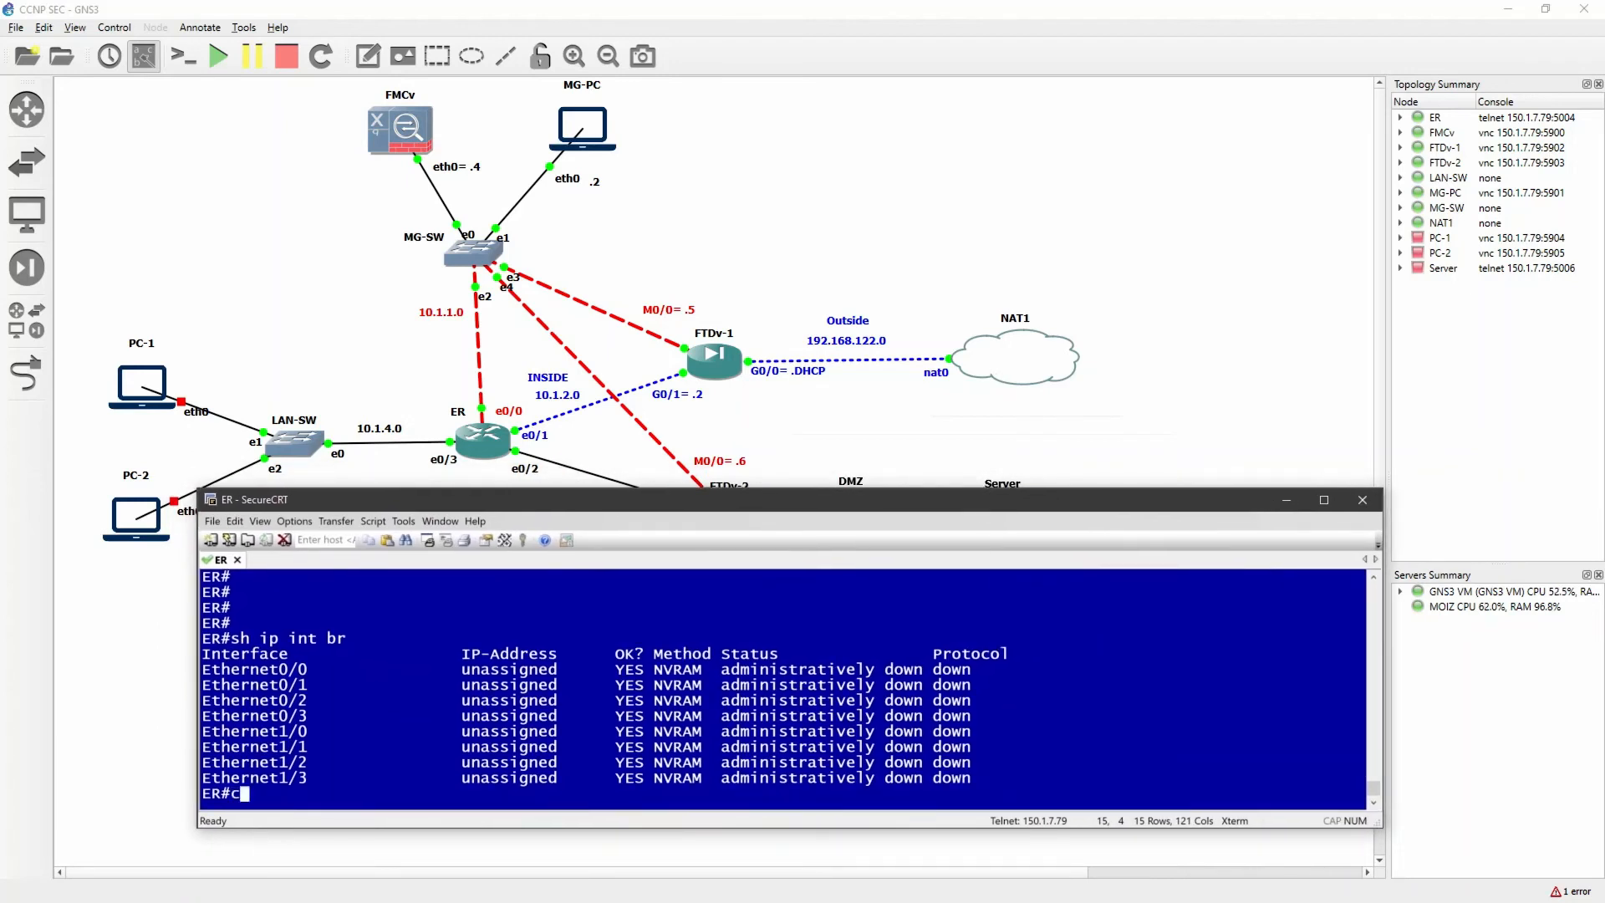
- Assign 10.1.1.1 255.255.255.0 to ER's interface e0/0 in configuration mode and enable the interface
type("onf t")
key("Return")
key("Return")
type("int e0/0")
key("Return")
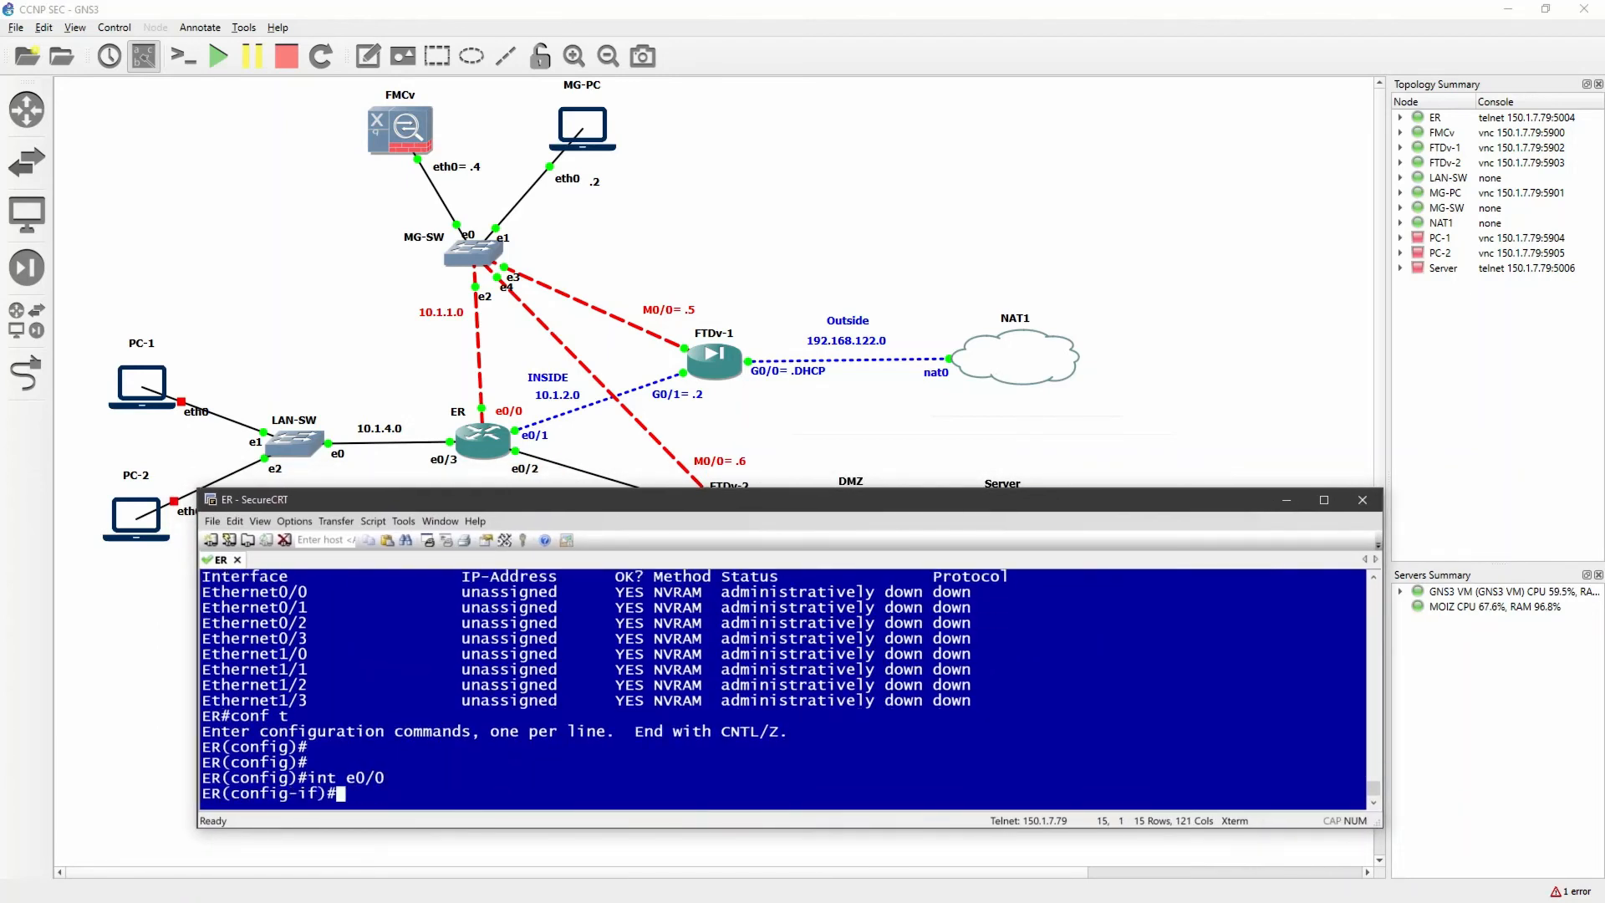
type("ip add 10.1.1.1 255")
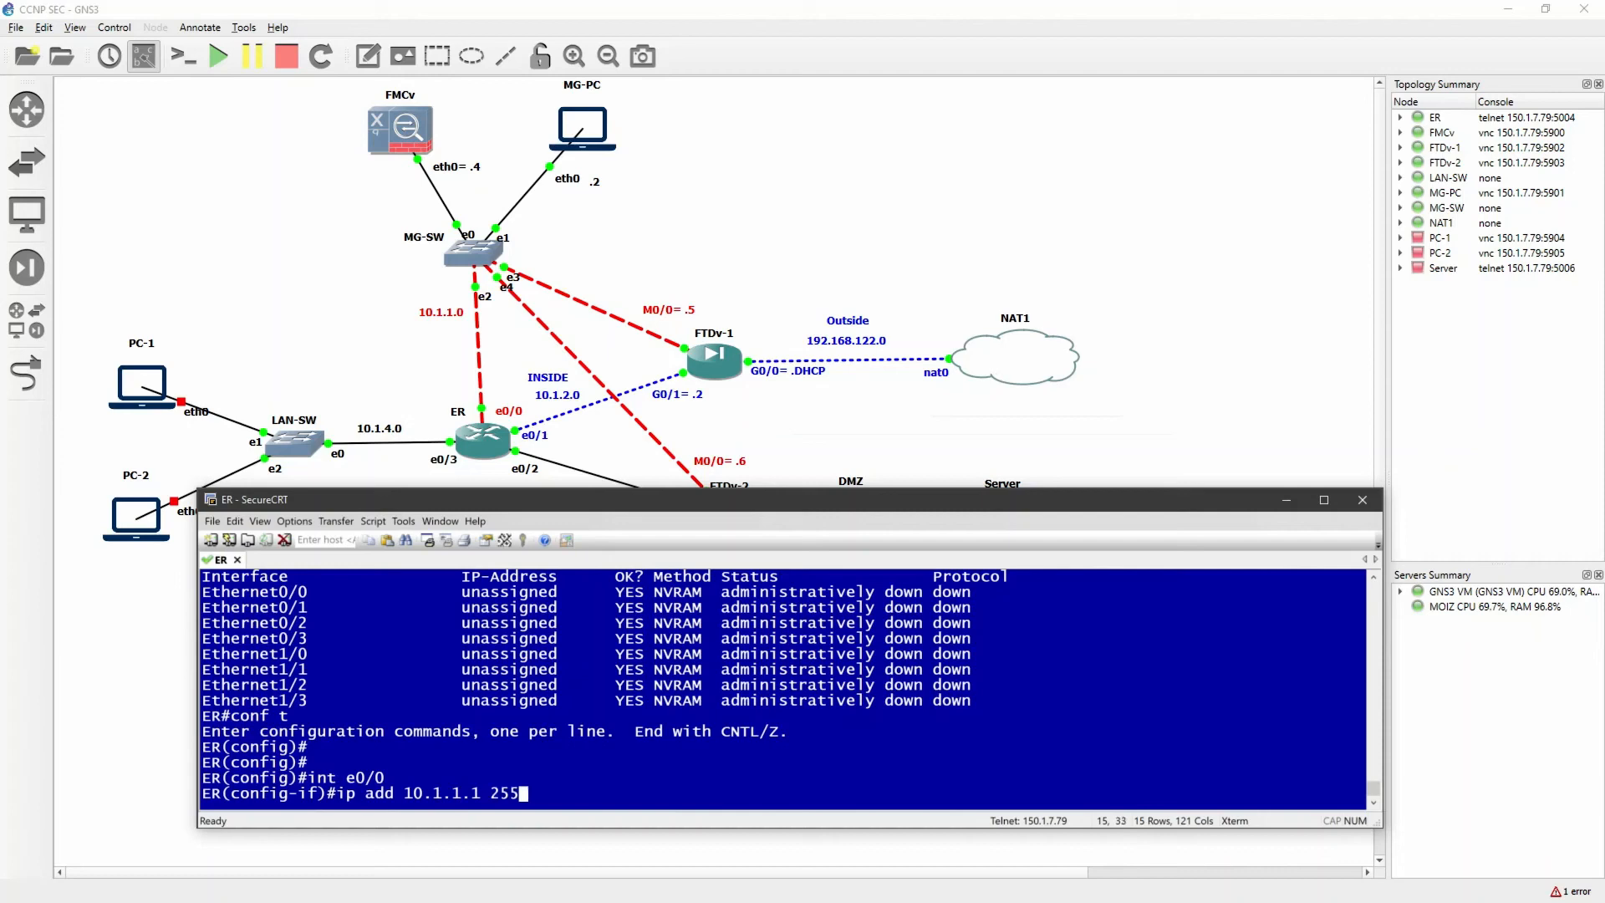
type(".255.255.0")
key("Return")
type("no sh")
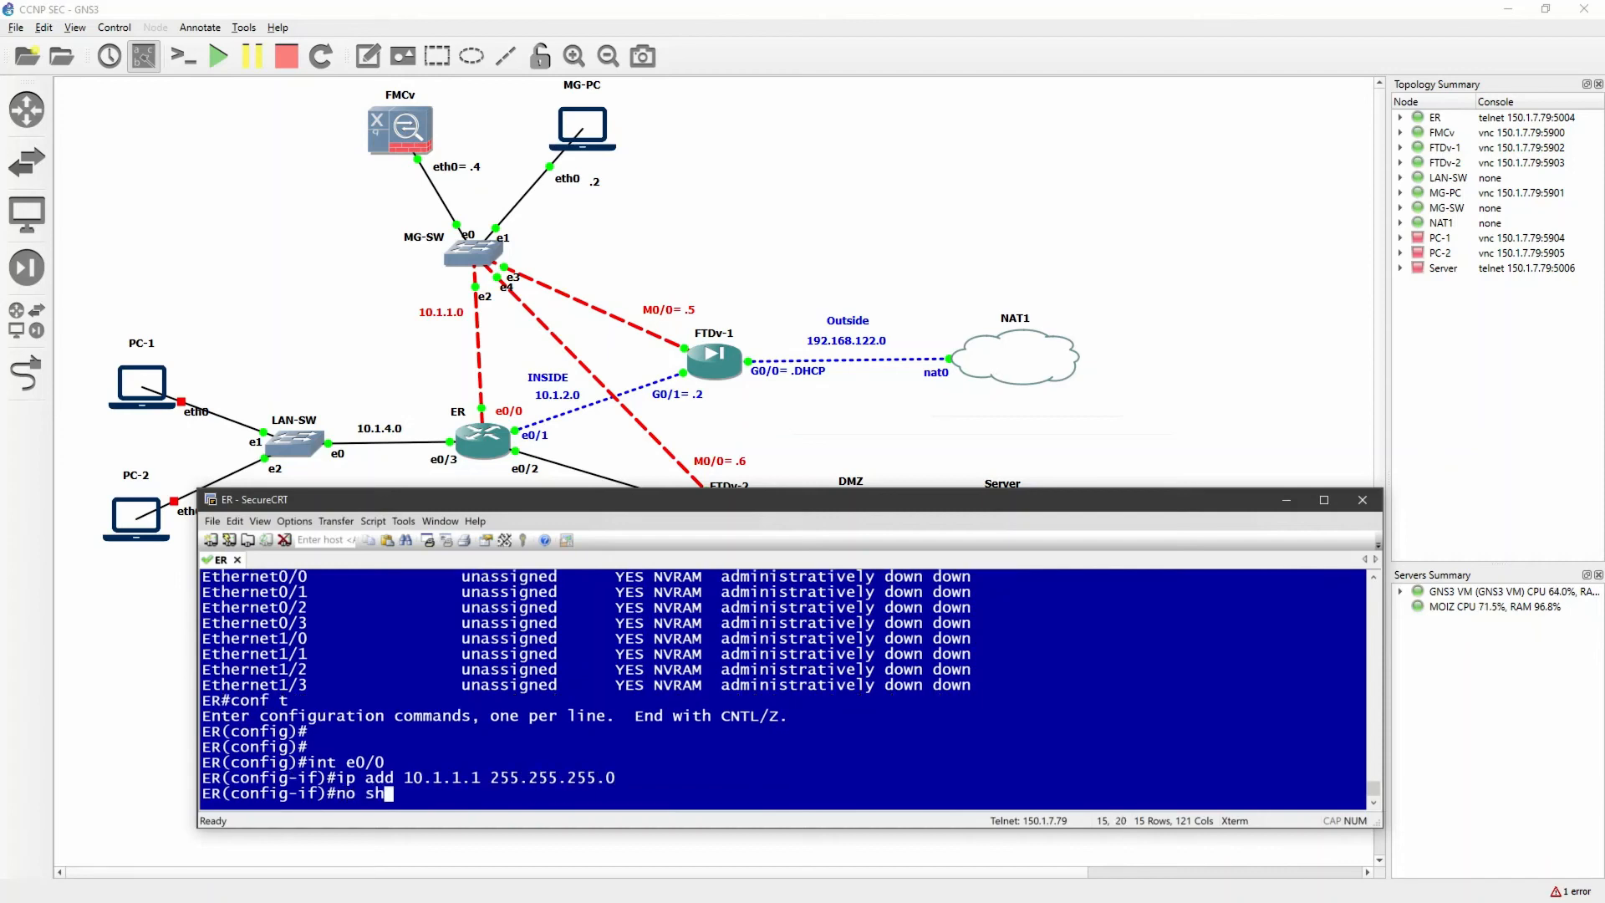
key("Return")
- Assign 10.1.2.1 255.255.255.0 to ER's interface e0/1 and enable the interface
type("int e0/1")
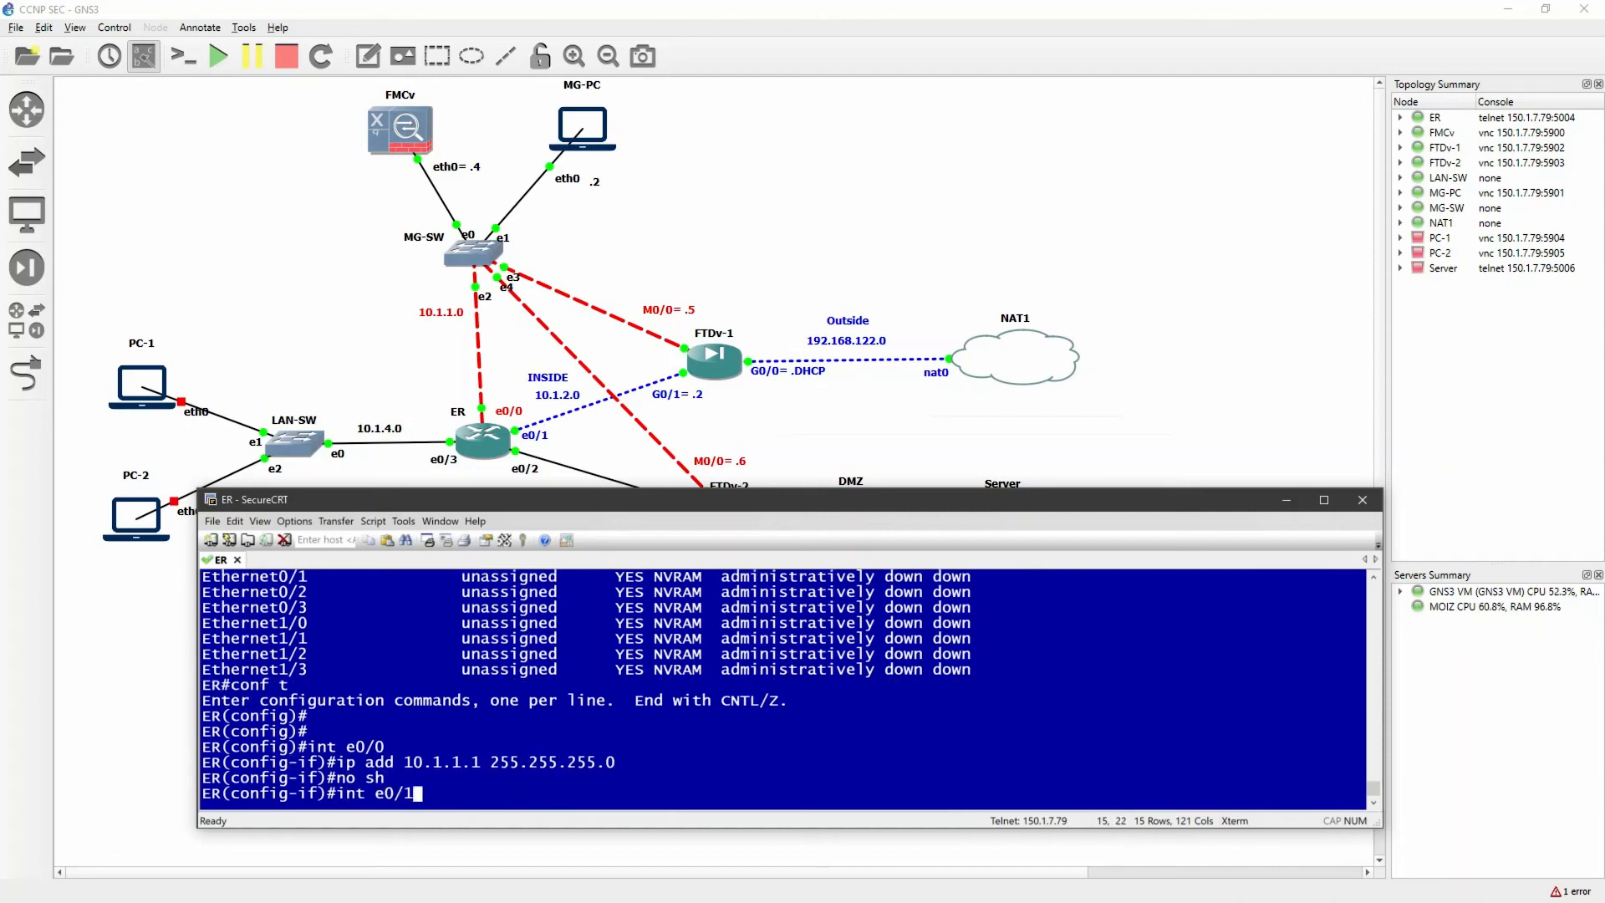
key("Return")
type("ip add 10.1.2.1")
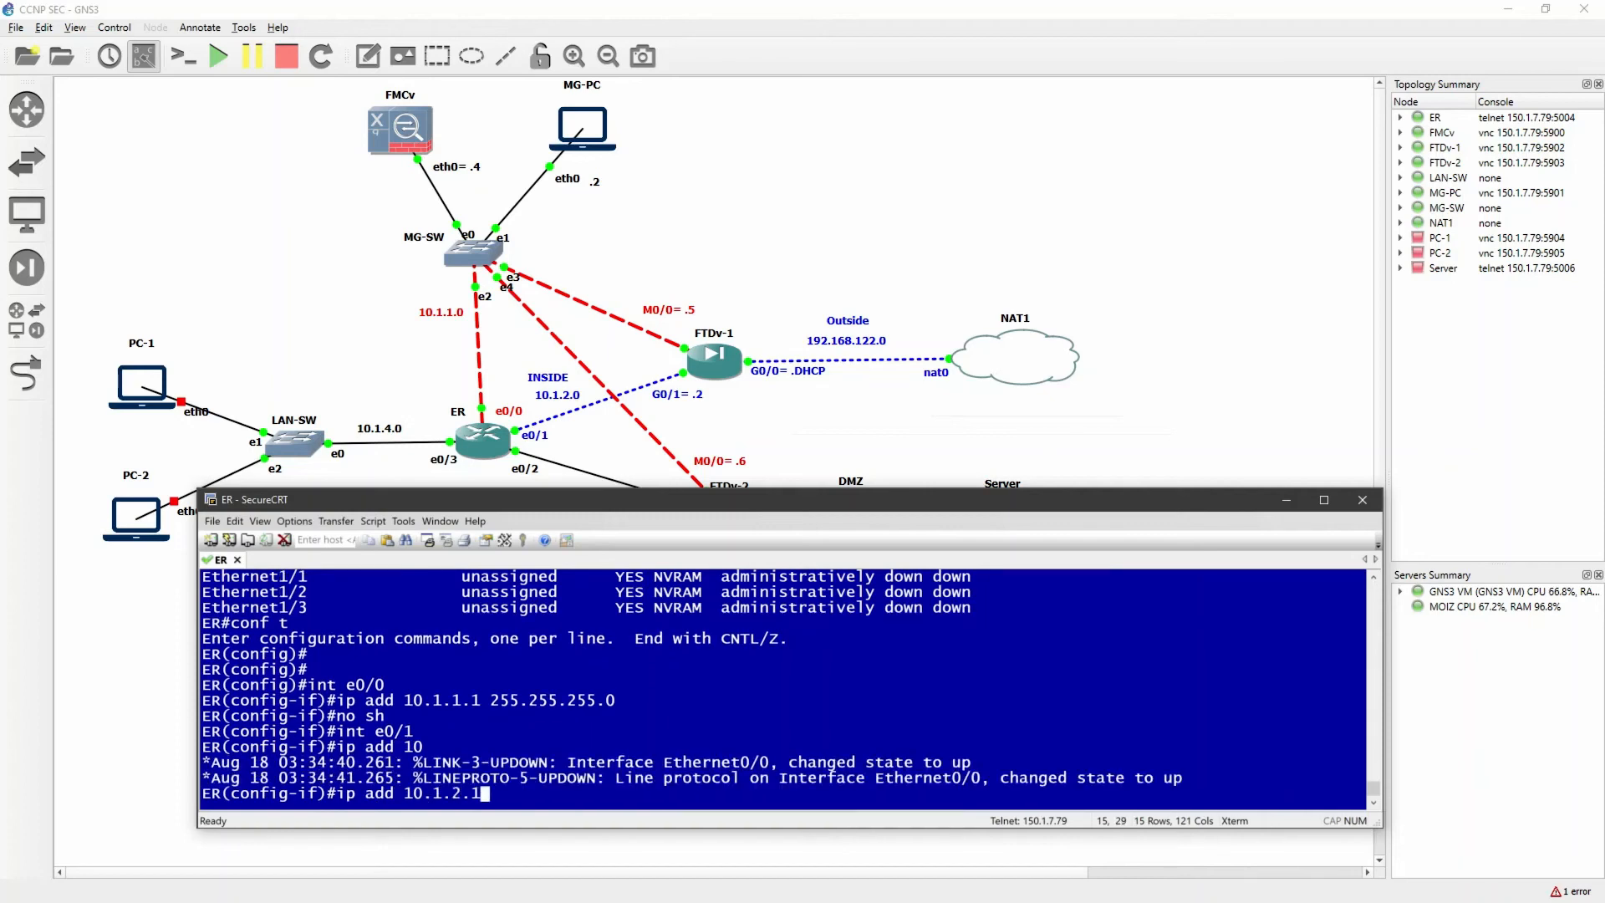
type(" 255.255.255.0")
key("Return")
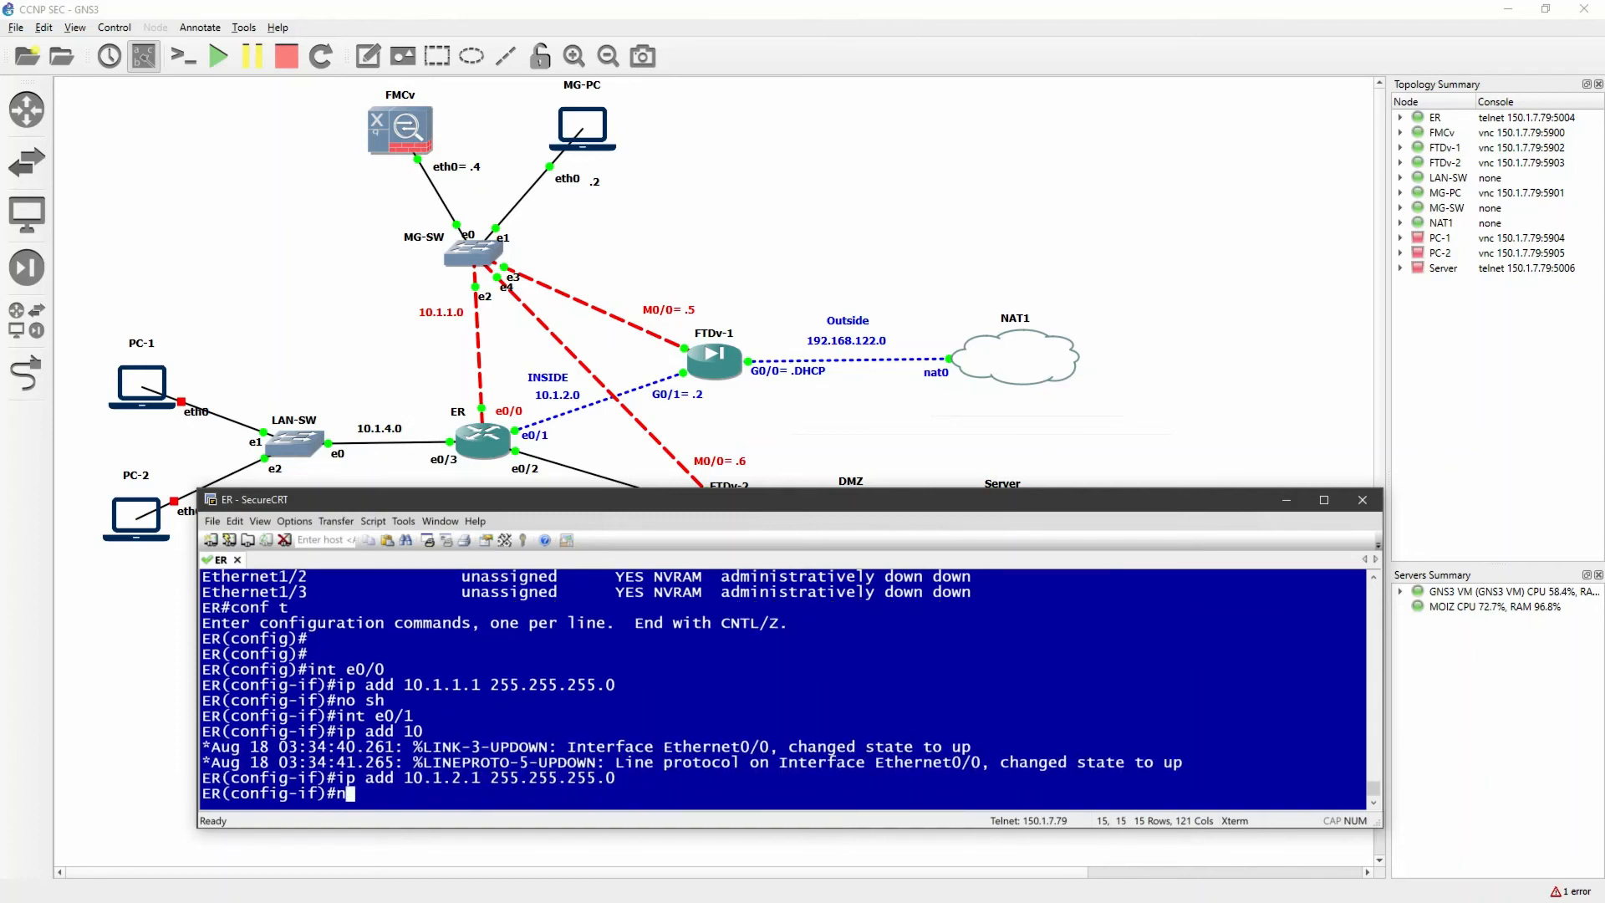
type("no sh")
key("Return")
- Assign 10.1.3.1 255.255.255.0 to ER's interface e0/2 and enable it, keeping the FTDv-2 link address in view
type("int e0/2")
key("Return")
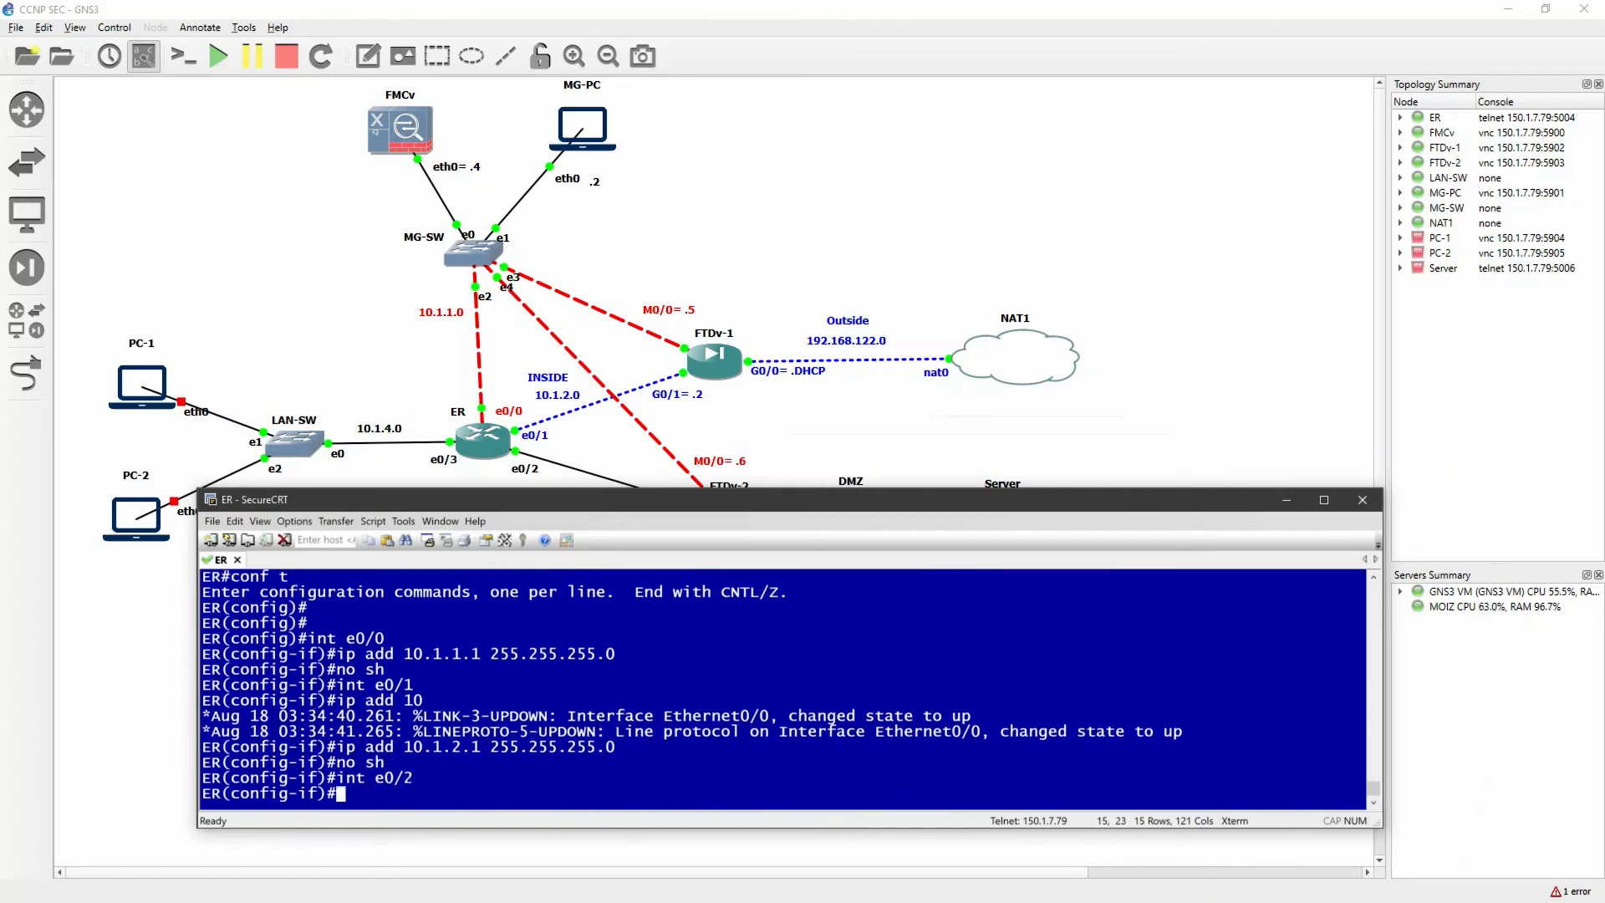
type("ip add")
left_click_drag(747, 502, 749, 542)
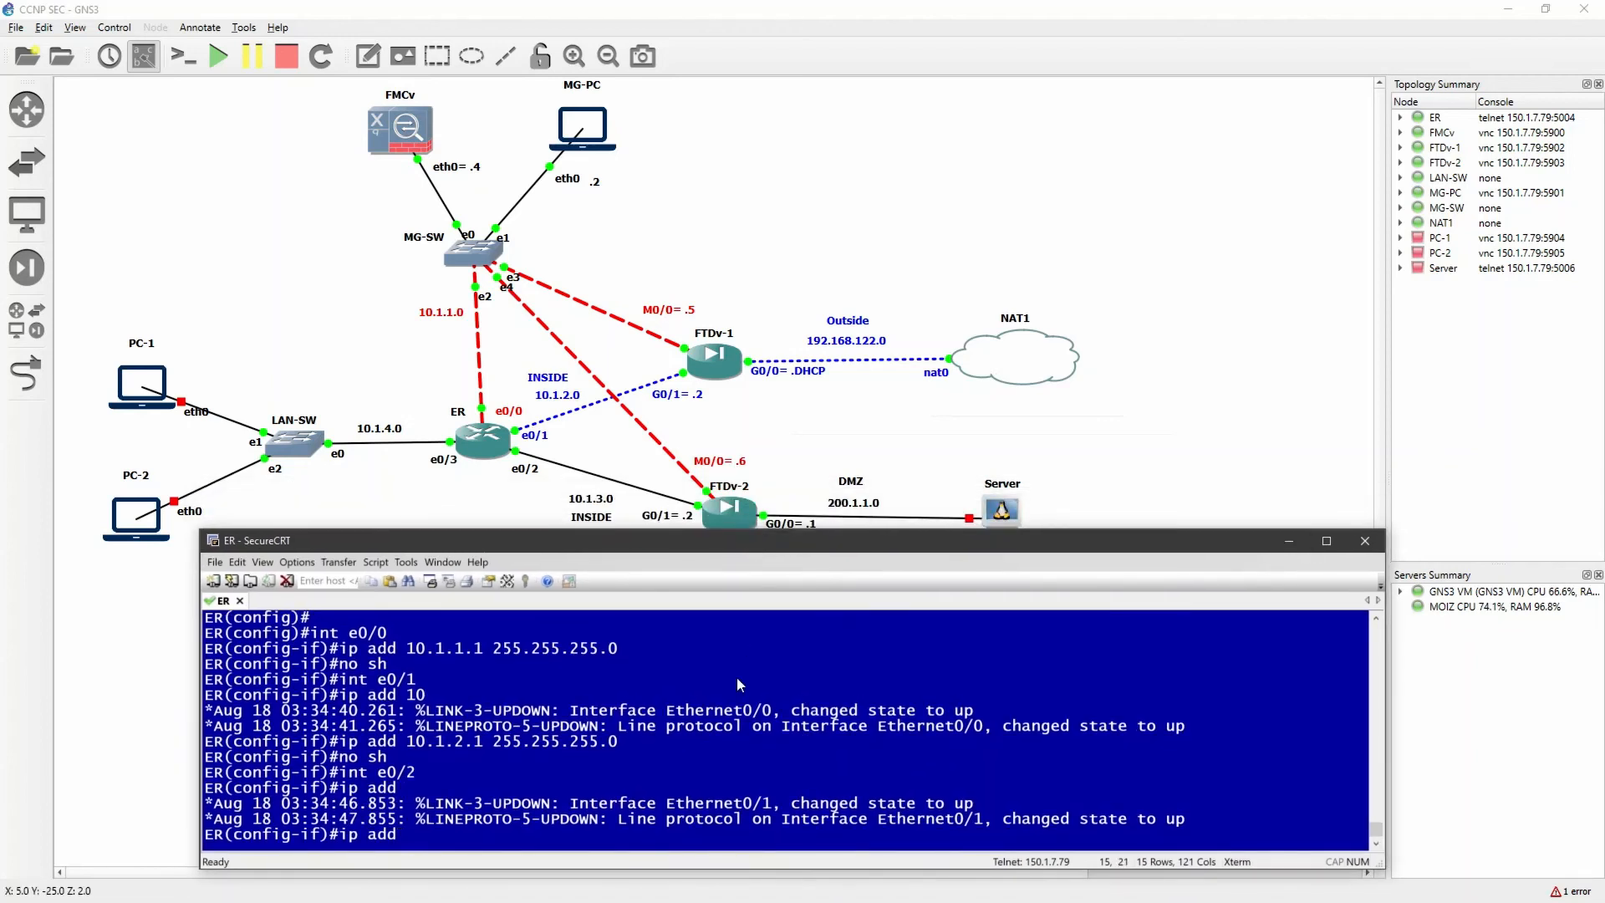
type("10.1.3.1 255.255.255.0")
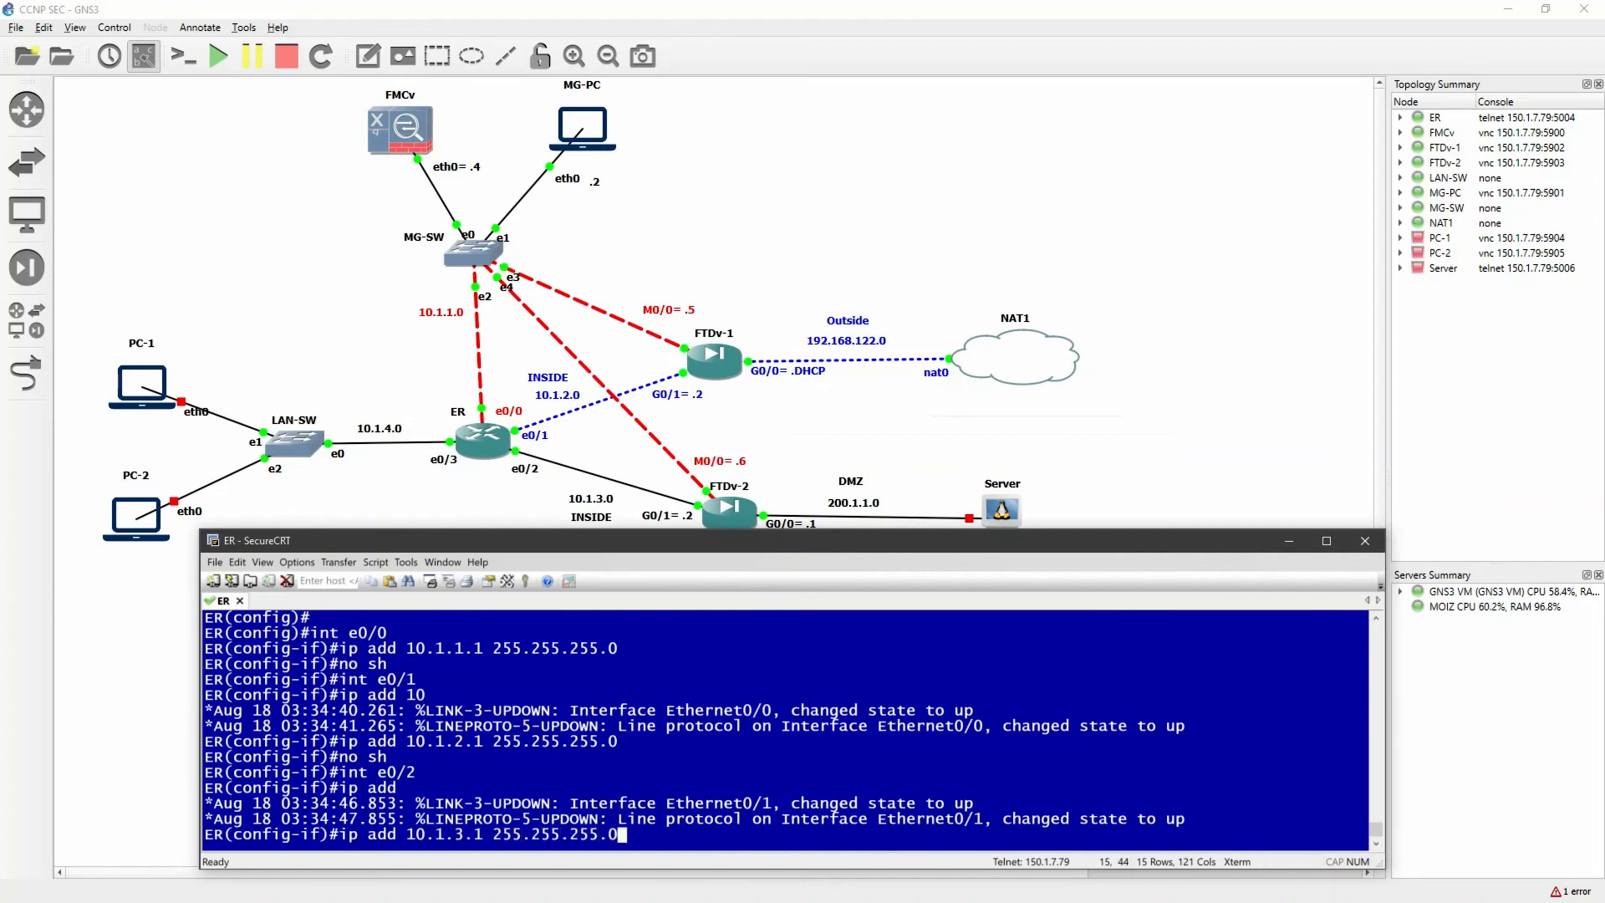
key("Return")
type("no sh")
key("Return")
- Assign 10.1.4.1 255.255.255.0 to ER's interface e0/3, enable it, and leave interface configuration mode
type("int e0/")
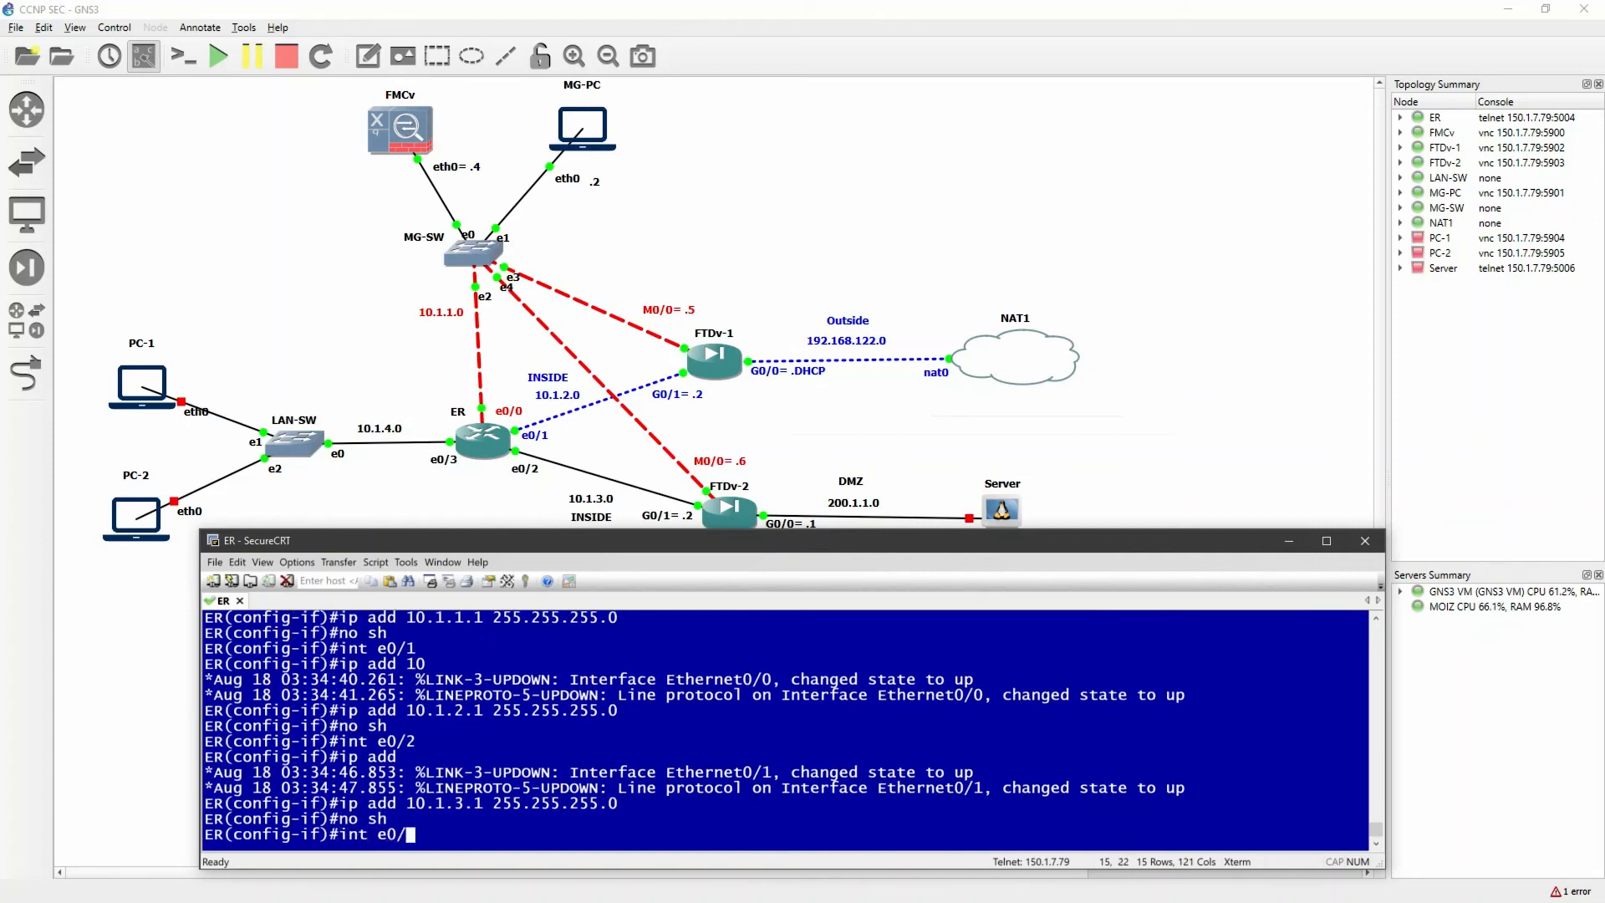
type("3")
key("Return")
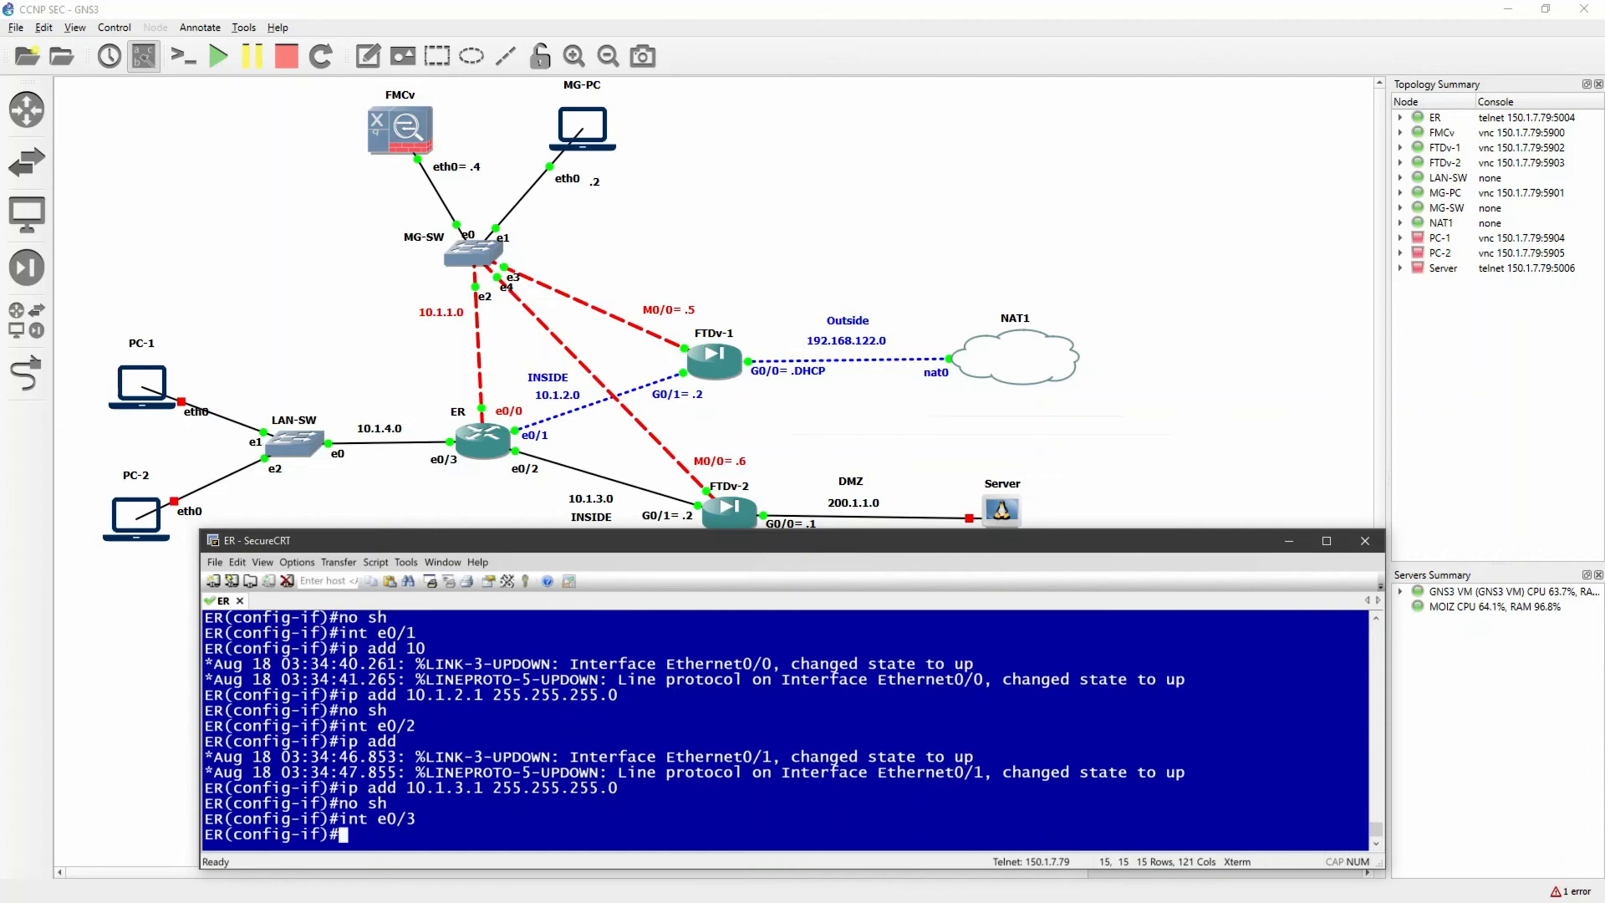
type("ip add 10.1.")
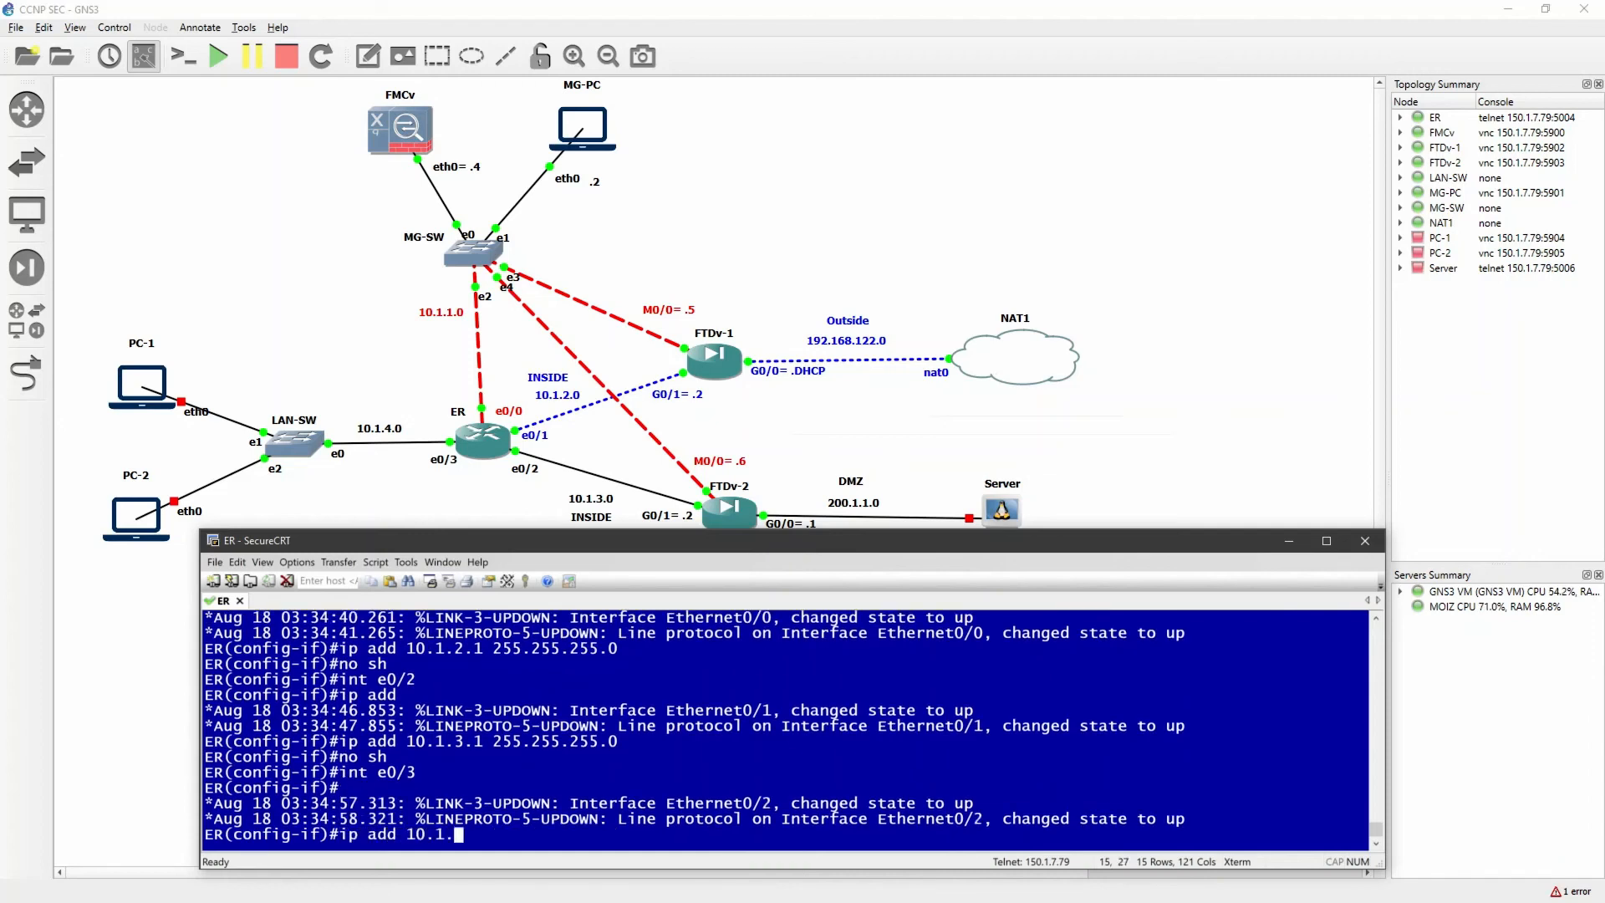
type("4.1 255.255.255.0")
key("Return")
type("no sh")
key("Return")
type("exit")
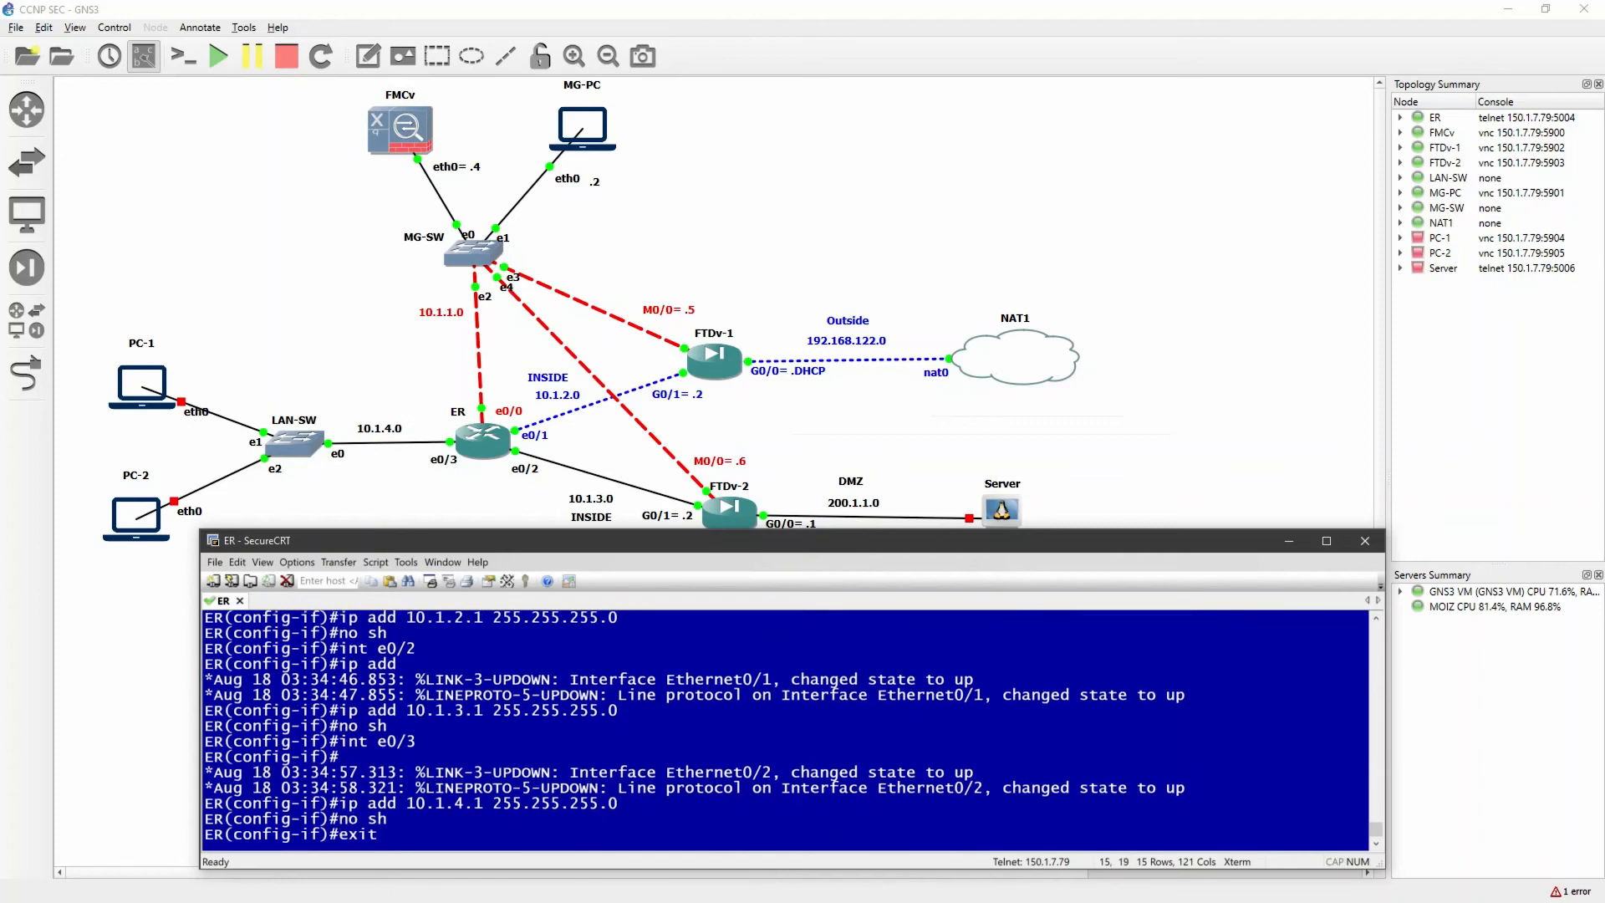
key("Return")
key("Return")
key("Return")
key("Return")
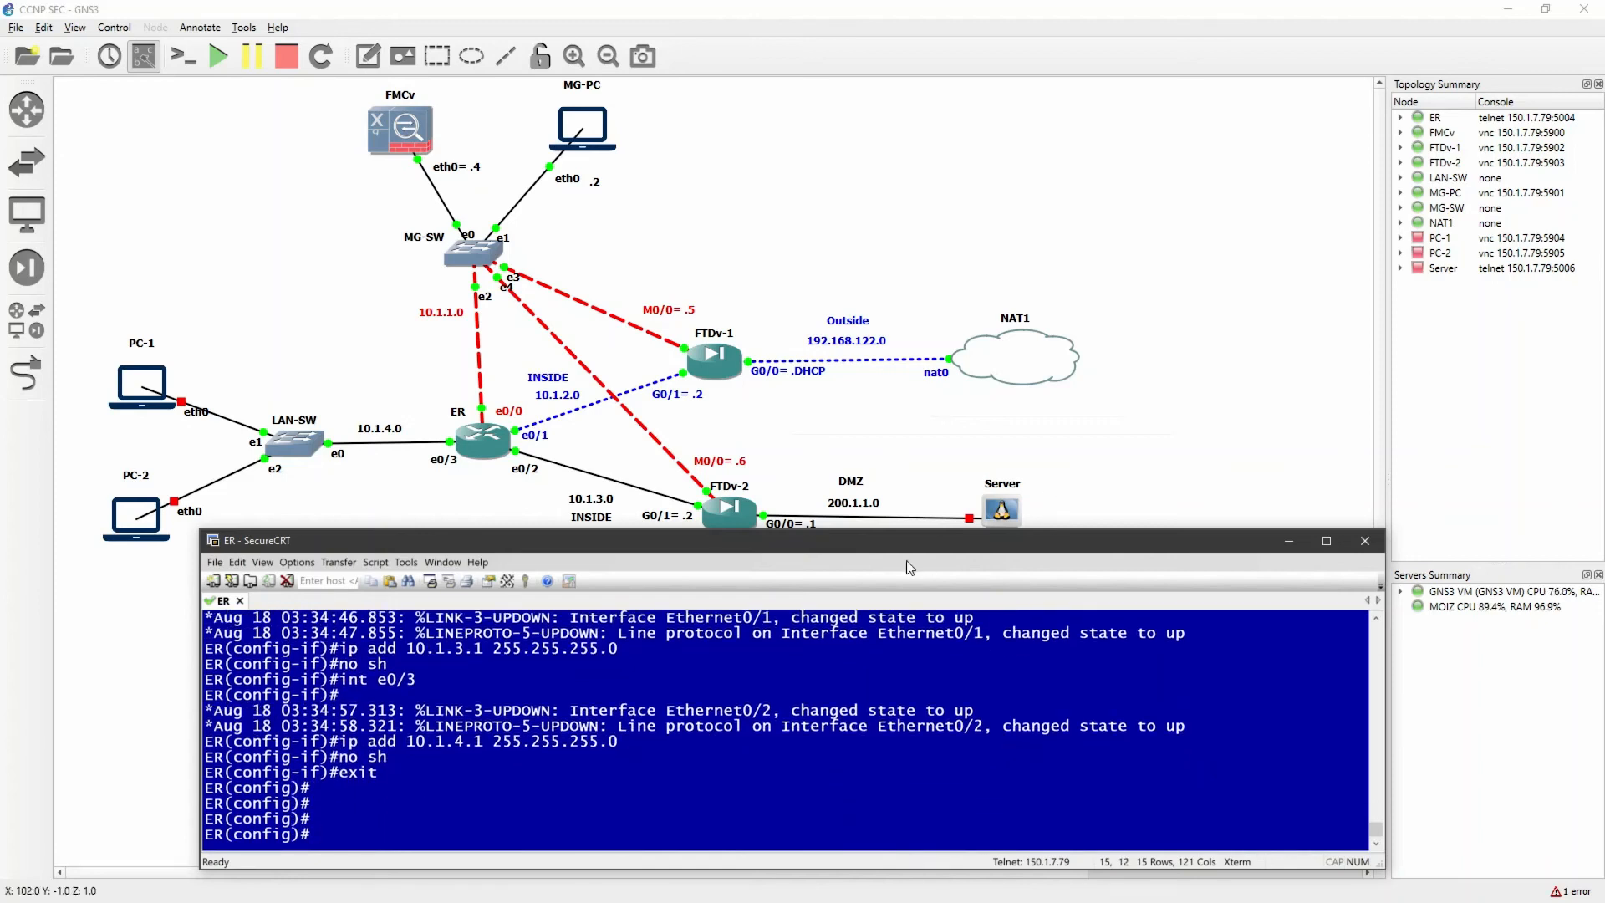
- List ER's interfaces in brief from configuration mode to check their addresses and status
type("do s ip")
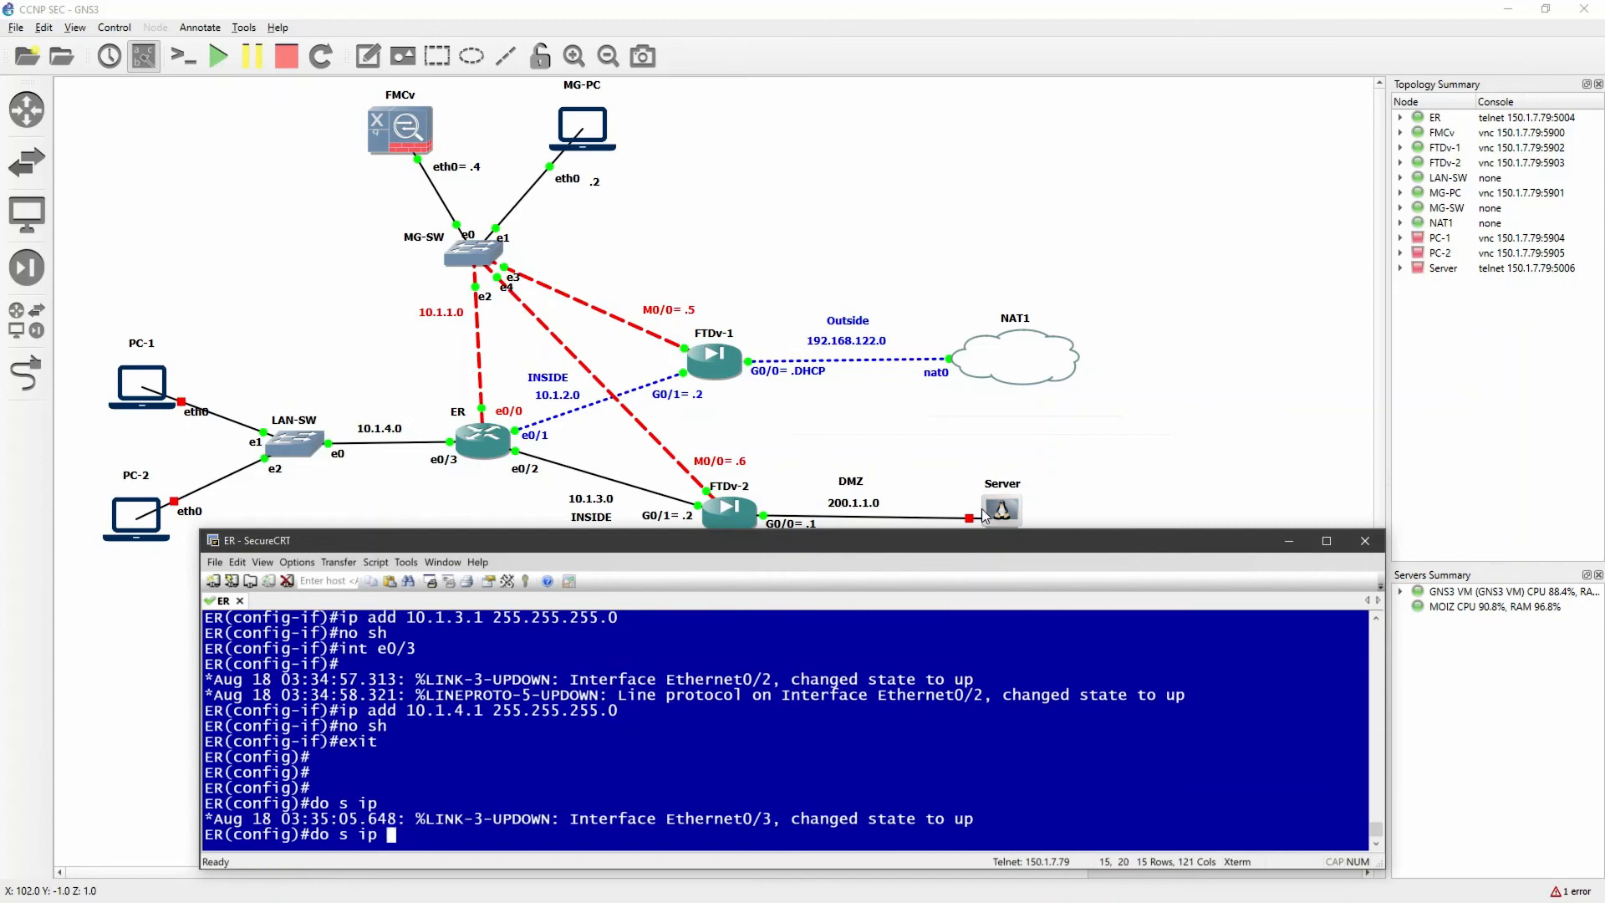
key("BackSpace")
key("BackSpace")
key("BackSpace")
type("h ip int br")
key("Return")
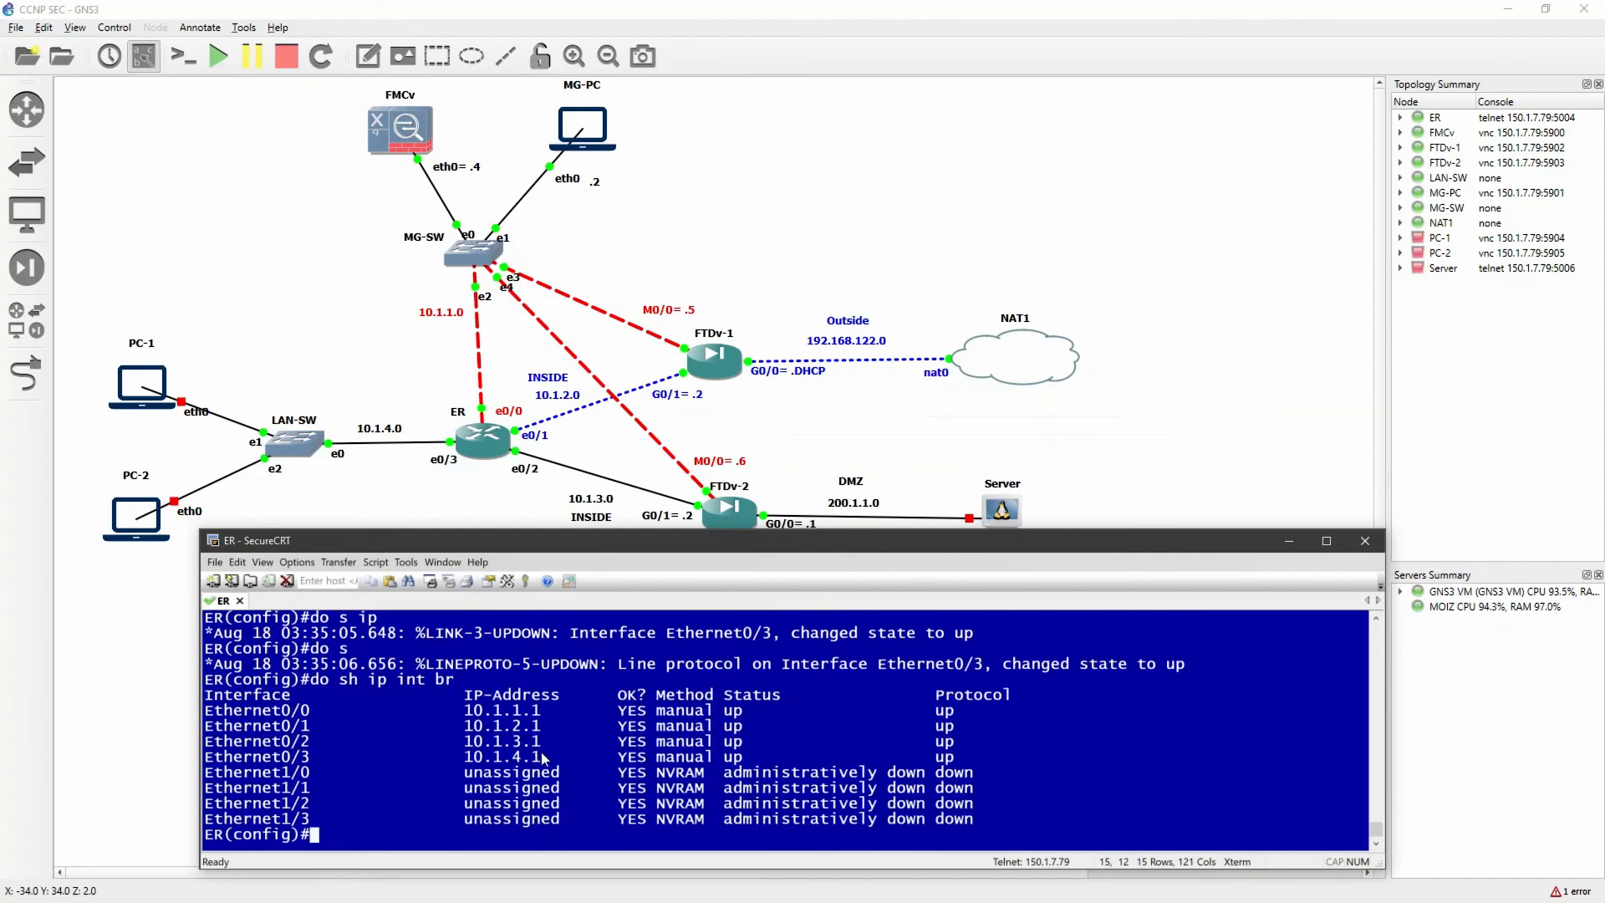
key("Return")
key("Return")
key("Return")
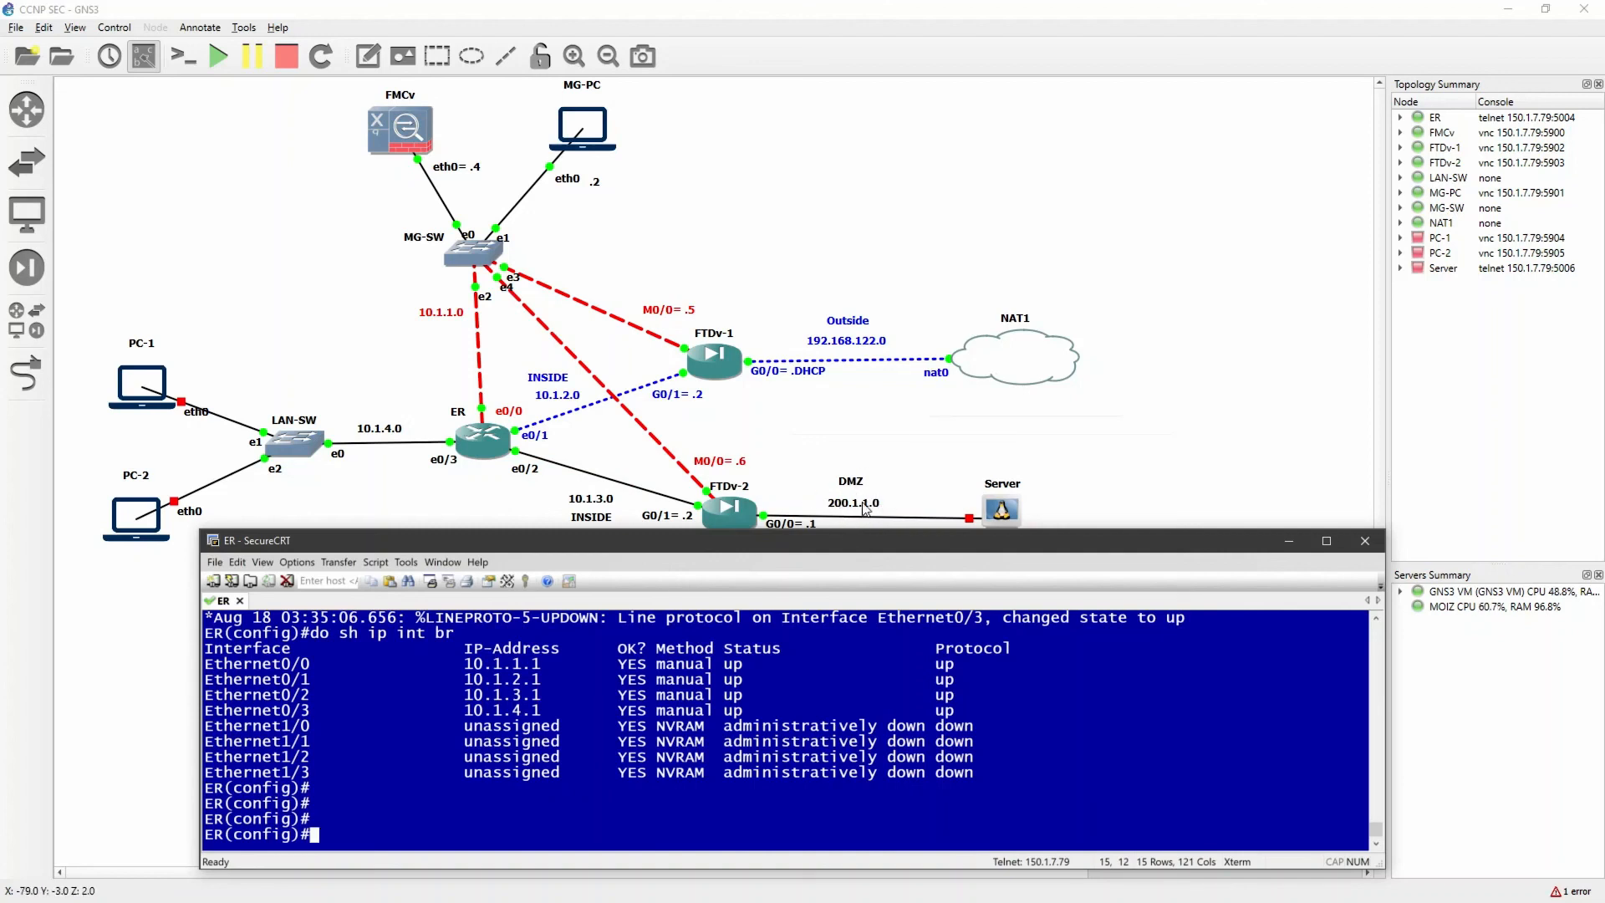
- Add a default route on ER, 0.0.0.0 0.0.0.0, through next hop 10.1.2.2
type("ip route 0.0.0.0")
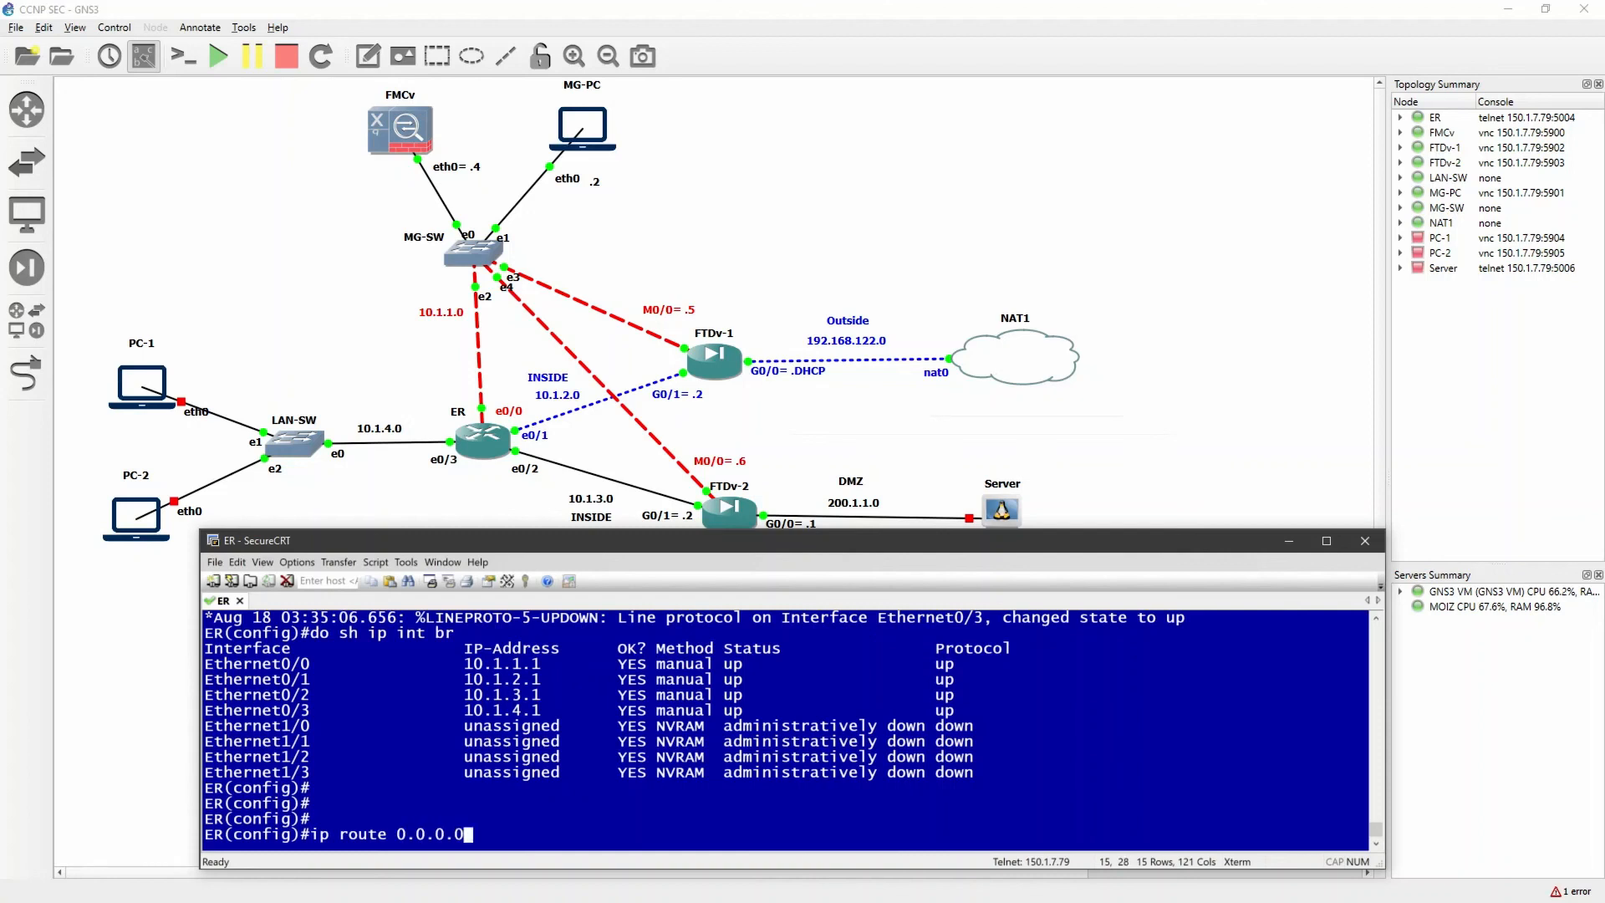
type(" 0.0.0.0 10.1.2.2")
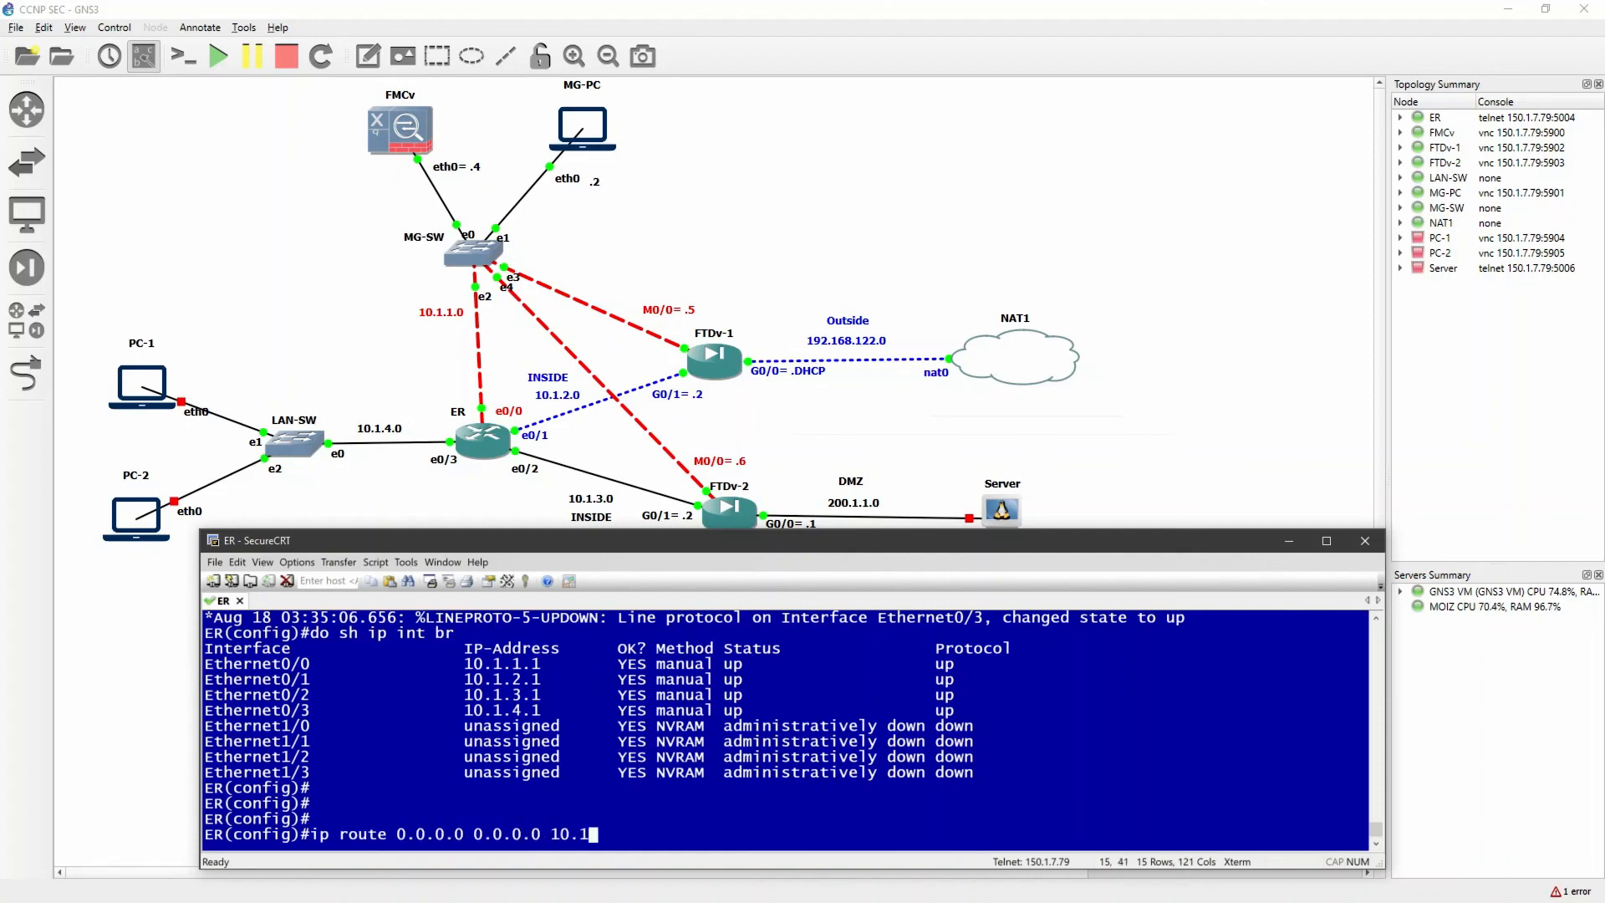
key("Return")
- Add a static route on ER to the DMZ network 200.1.1.0 255.255.255.0 through next hop 10.1.3.2
type("ip route 200.1")
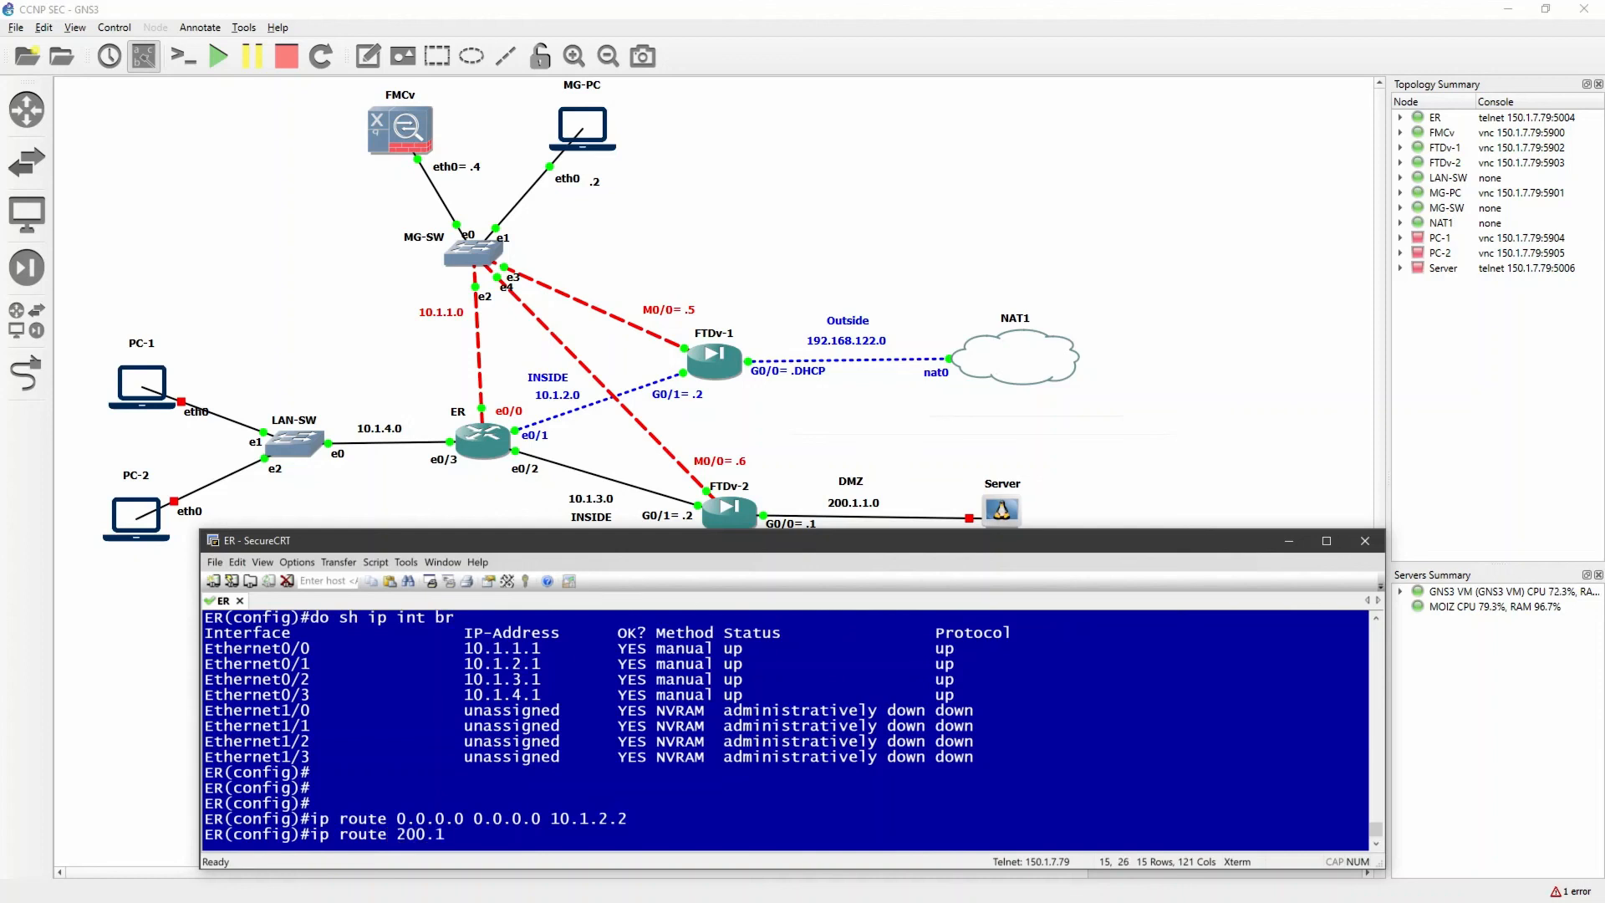
type(".1.0 255.255.255.0 10.1.3.2")
key("Return")
key("Return")
key("Return")
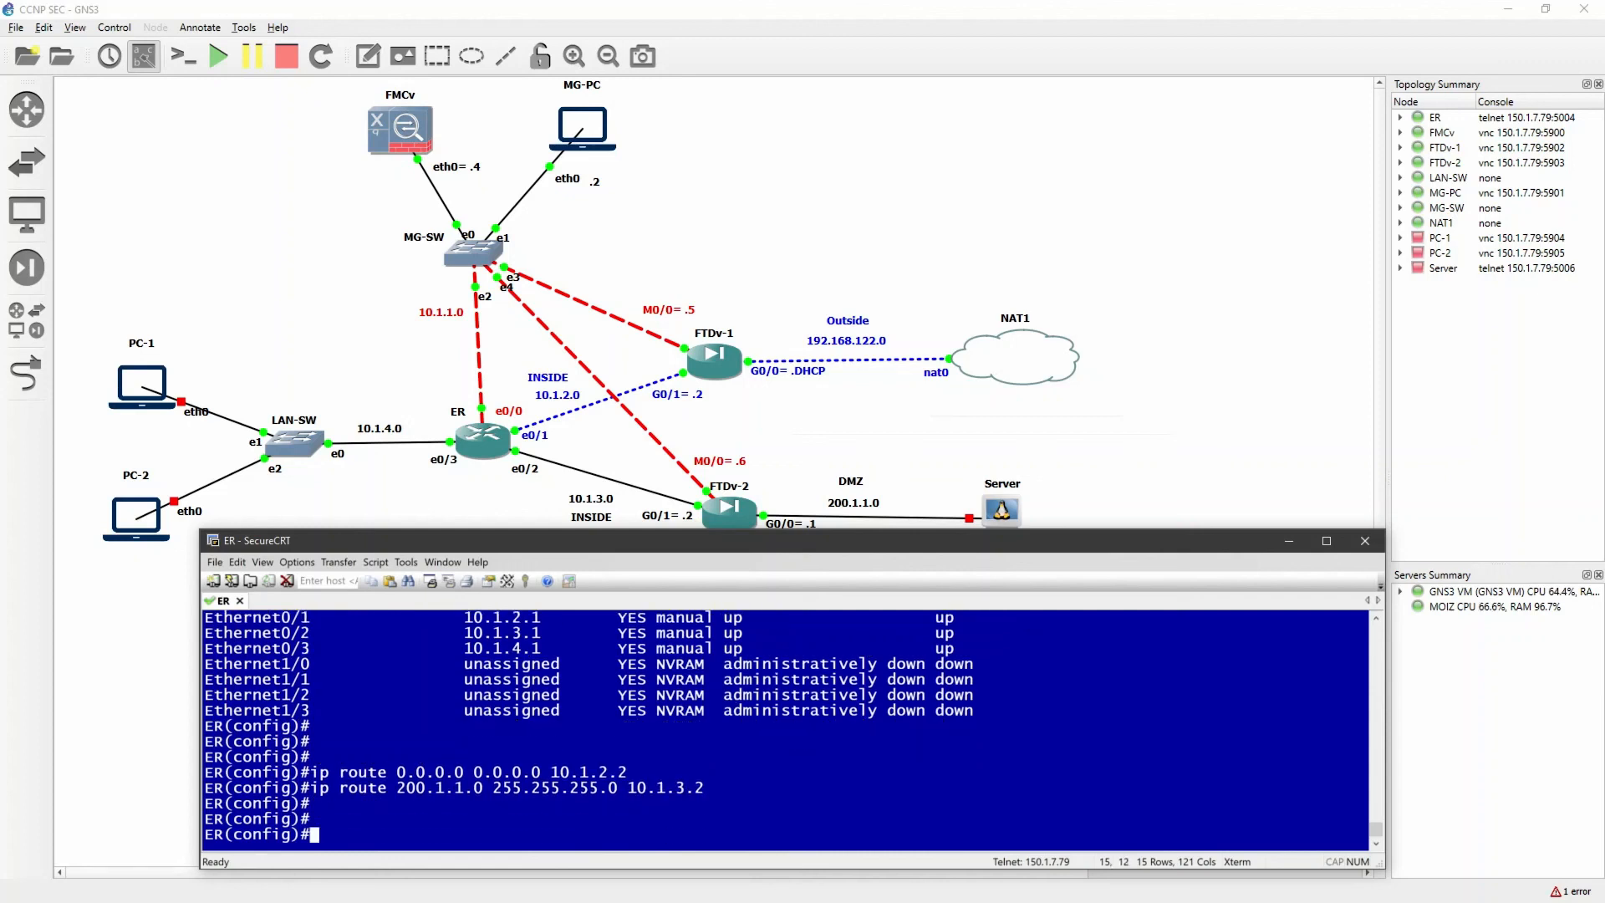
- Save ER's running configuration from configuration mode, overwriting the previous NVRAM configuration
type("do wr")
key("Return")
key("Return")
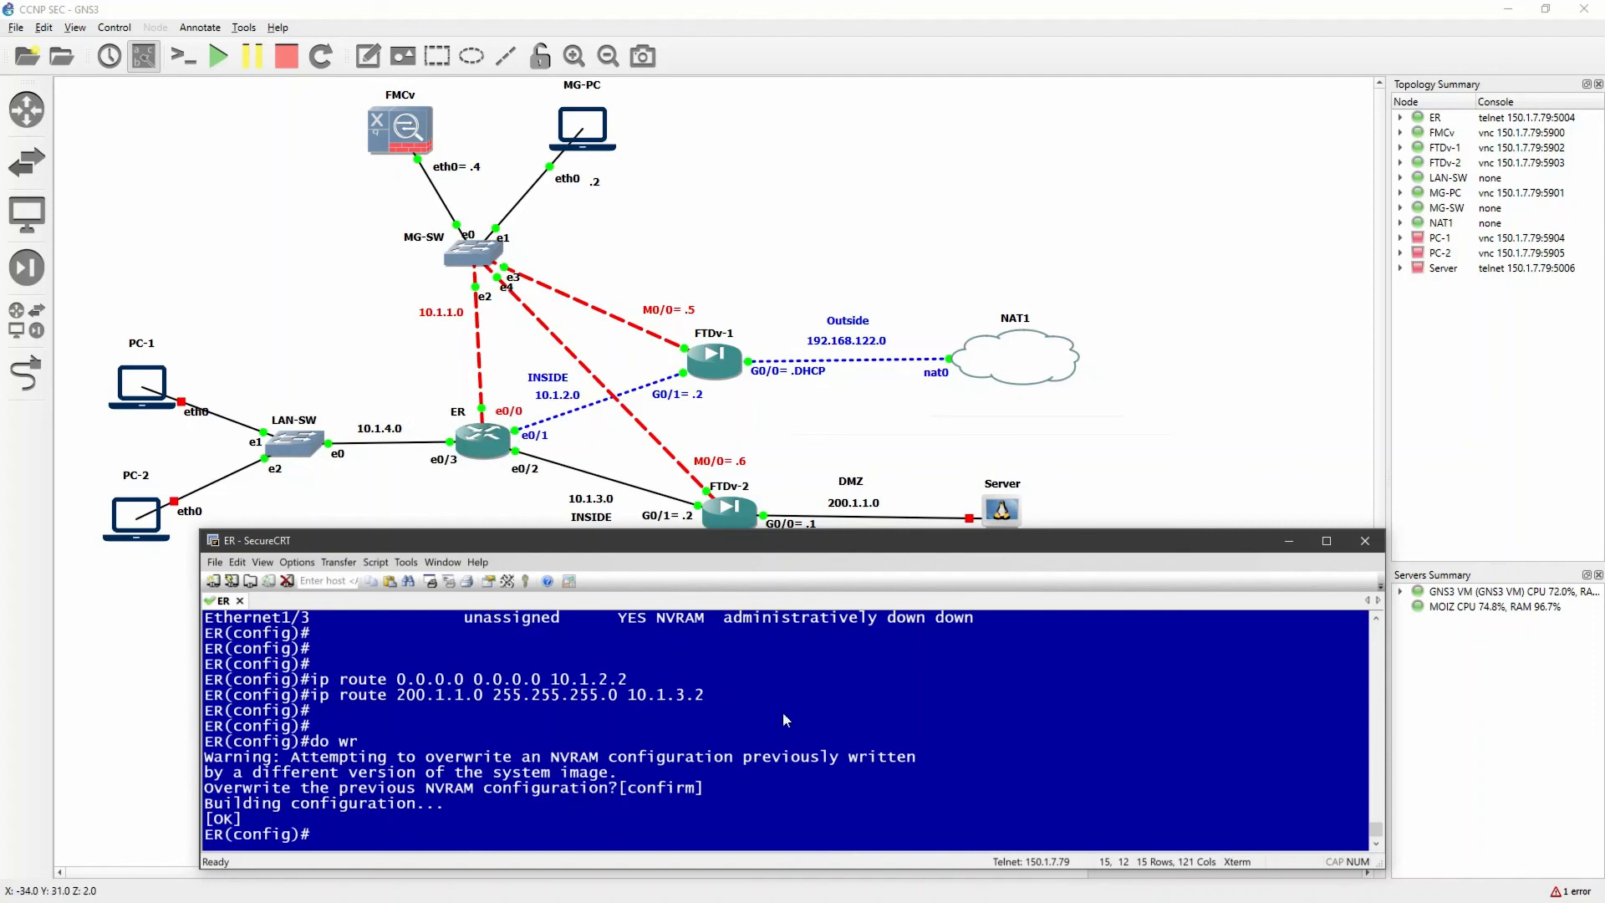
- Review the two static routes entered in ER's console and switch back to the GNS3 topology
left_click_drag(705, 697, 389, 681)
left_click(644, 739)
left_click(1043, 479)
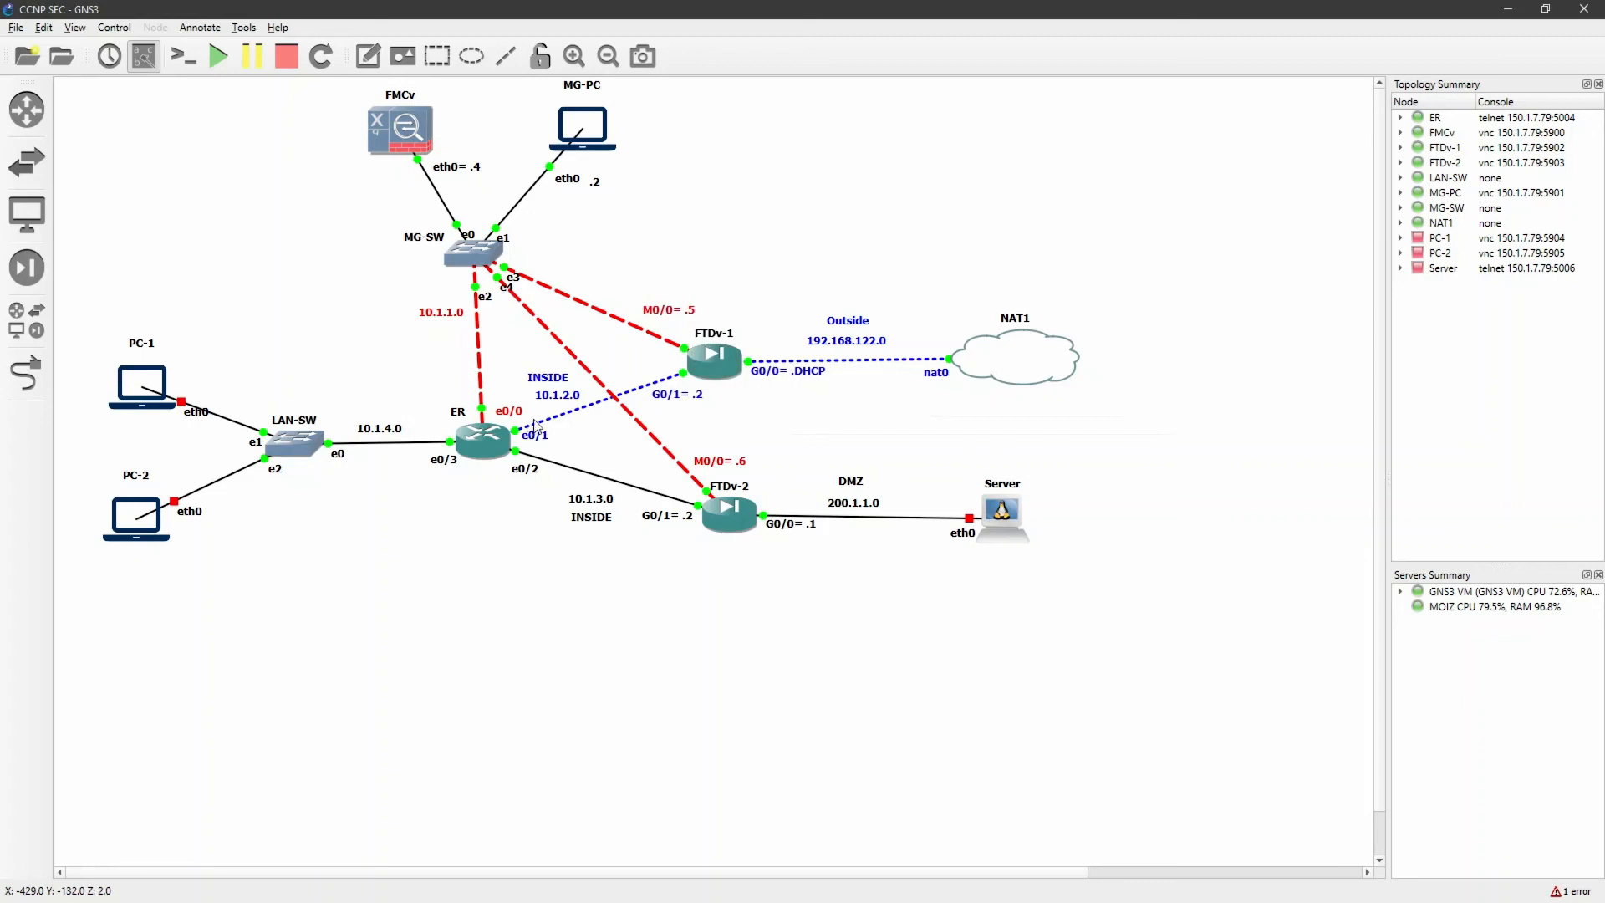